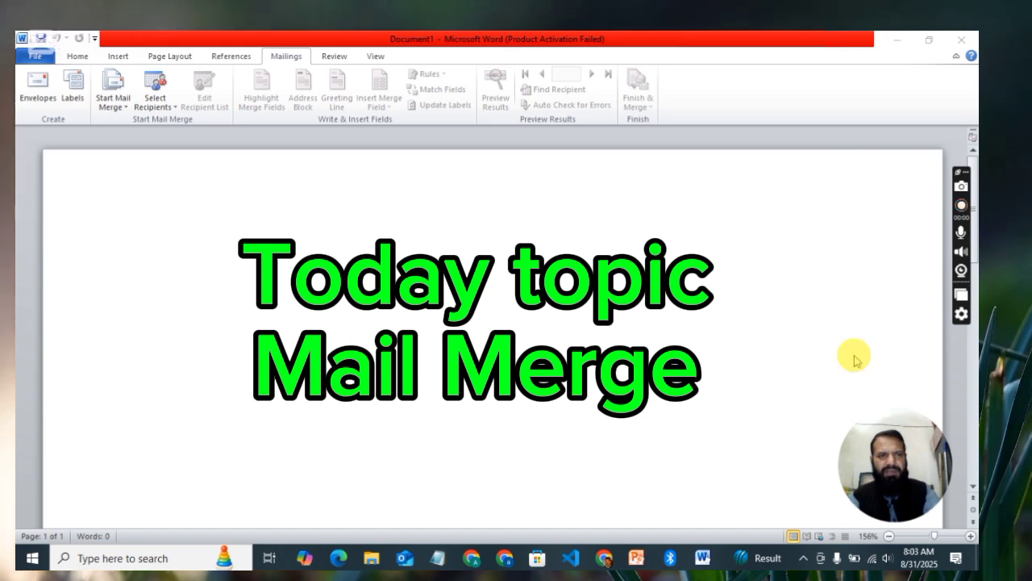
Step: Choose Letters as the mail merge document type for the blank Document1
left_click(278, 56)
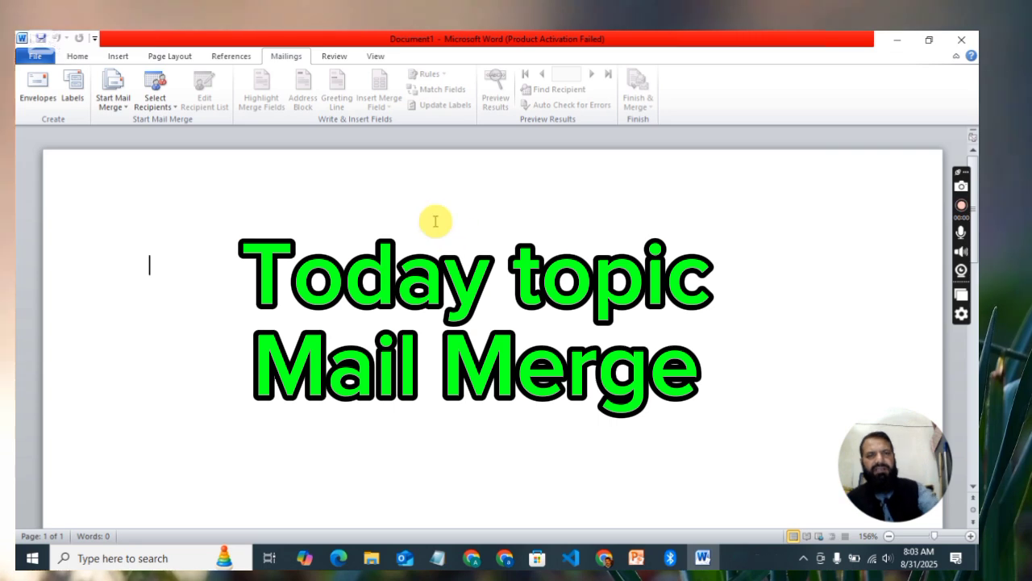
left_click(50, 58)
left_click(284, 56)
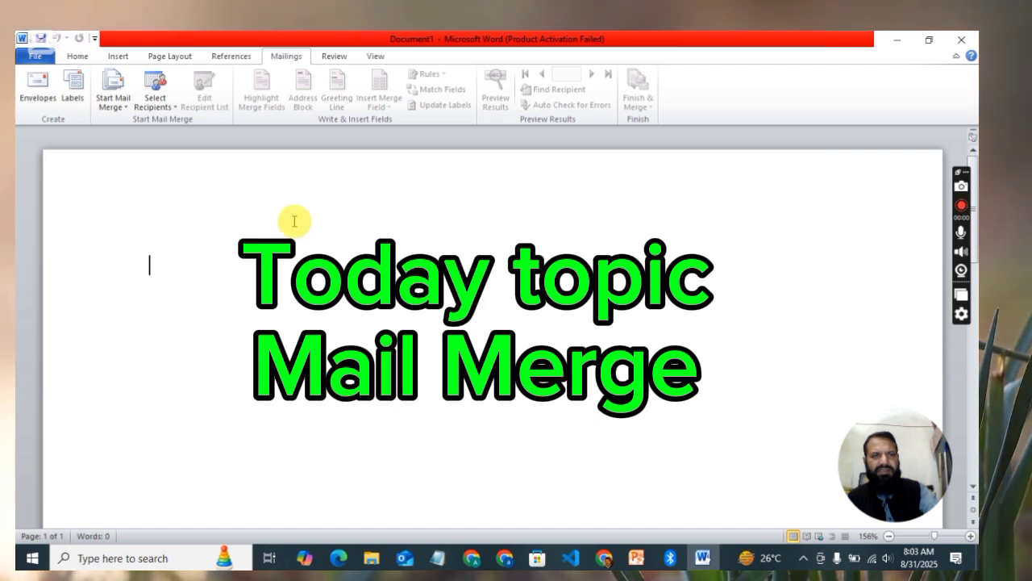
left_click(112, 91)
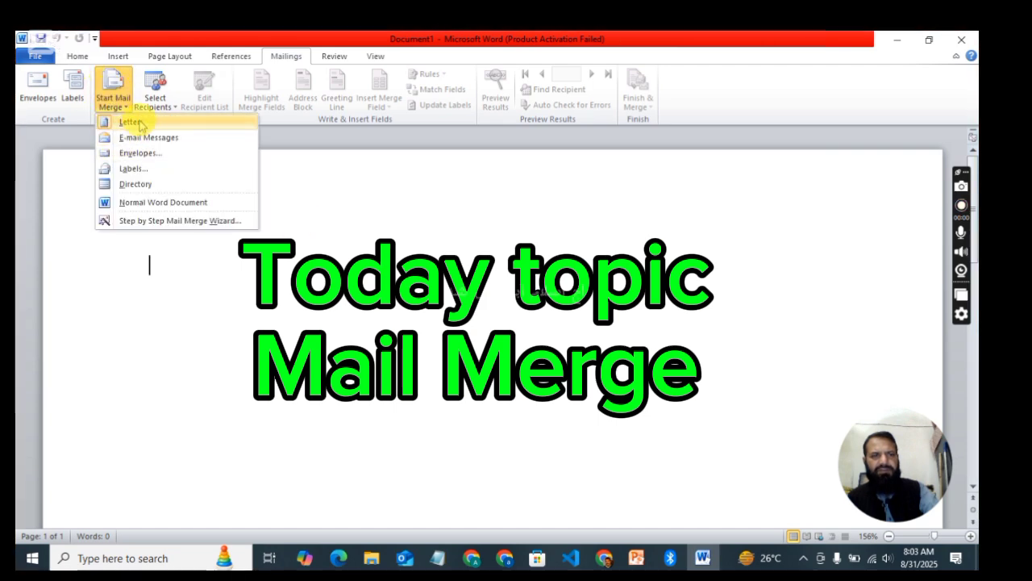
left_click(133, 122)
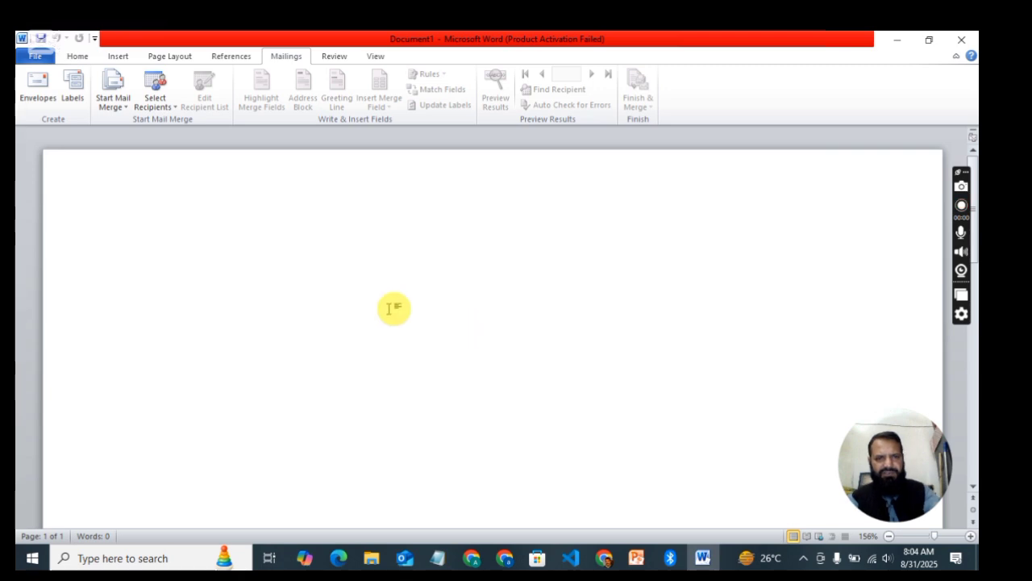
Step: Type the label lines Name:, F/Name:, Address:, City : and Contact No. at the top of the page
left_click(215, 233)
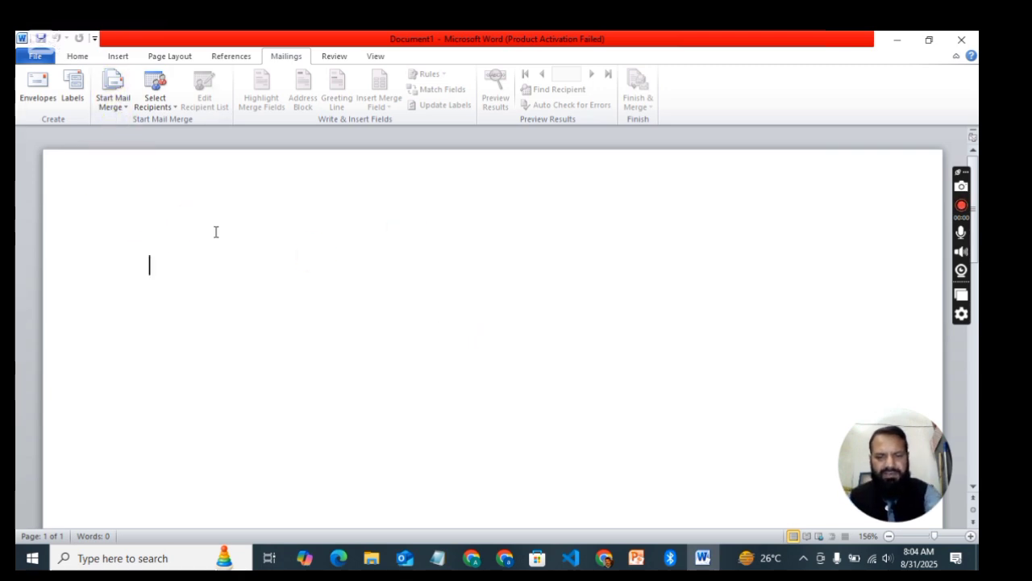
type("Name:")
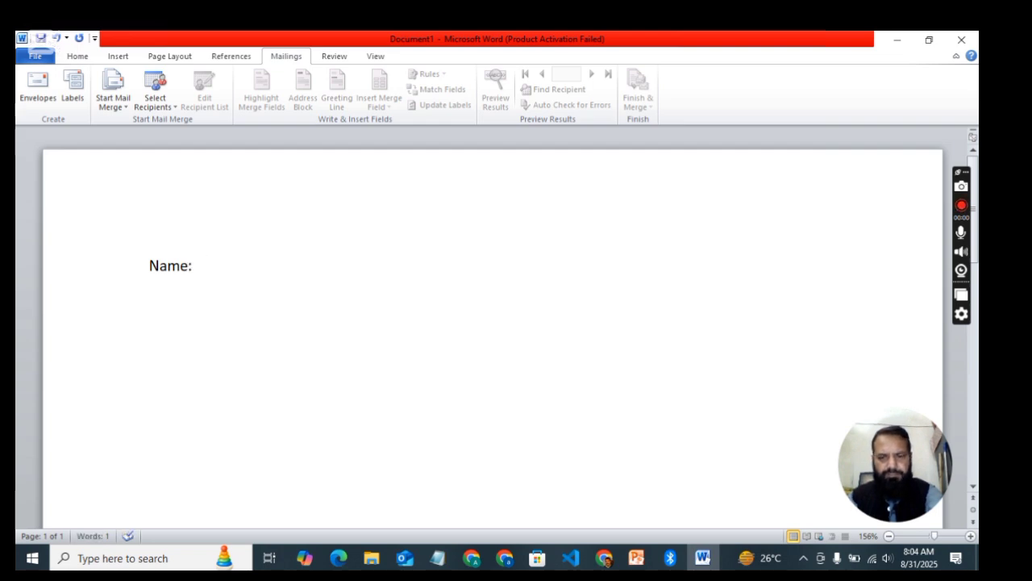
key("Return")
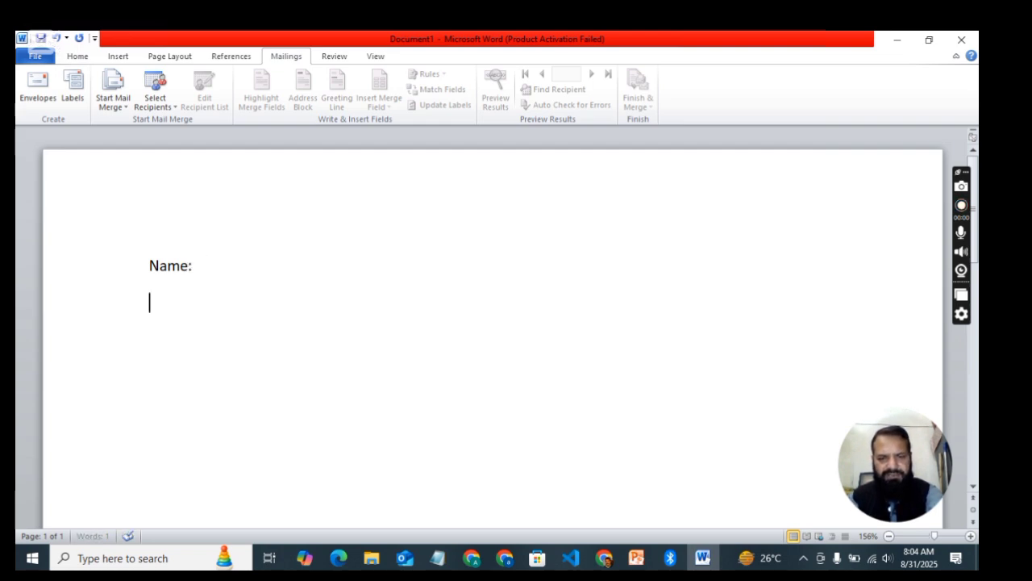
type("F/Name")
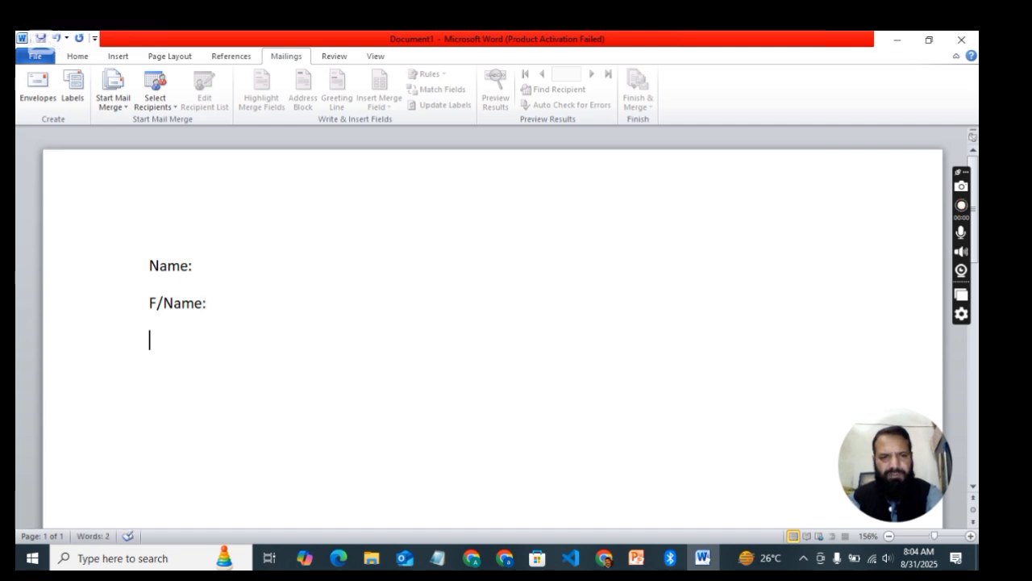
type(":")
key("Return")
type("Ad")
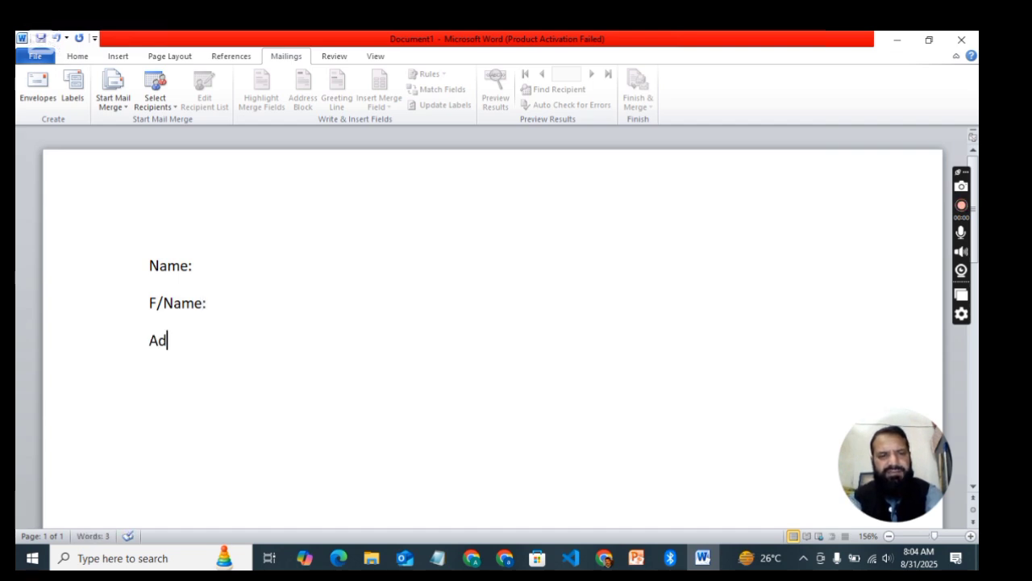
type("dress")
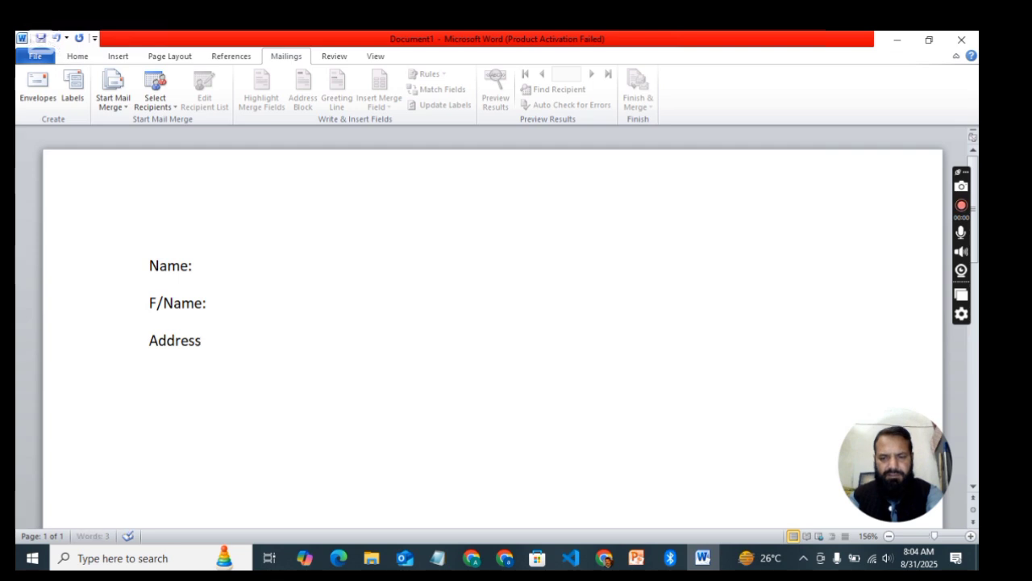
type(": City")
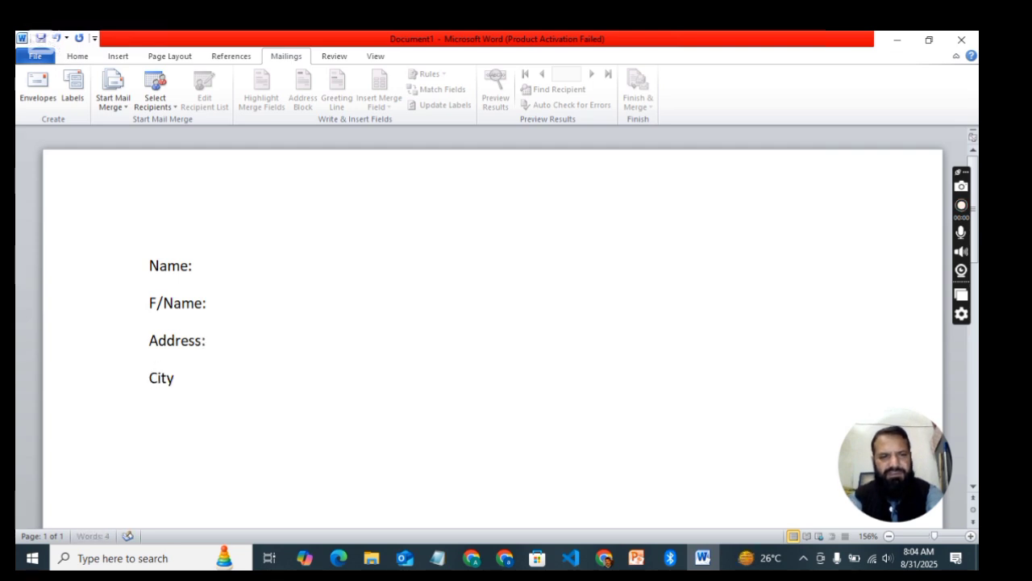
type(" :")
key("Return")
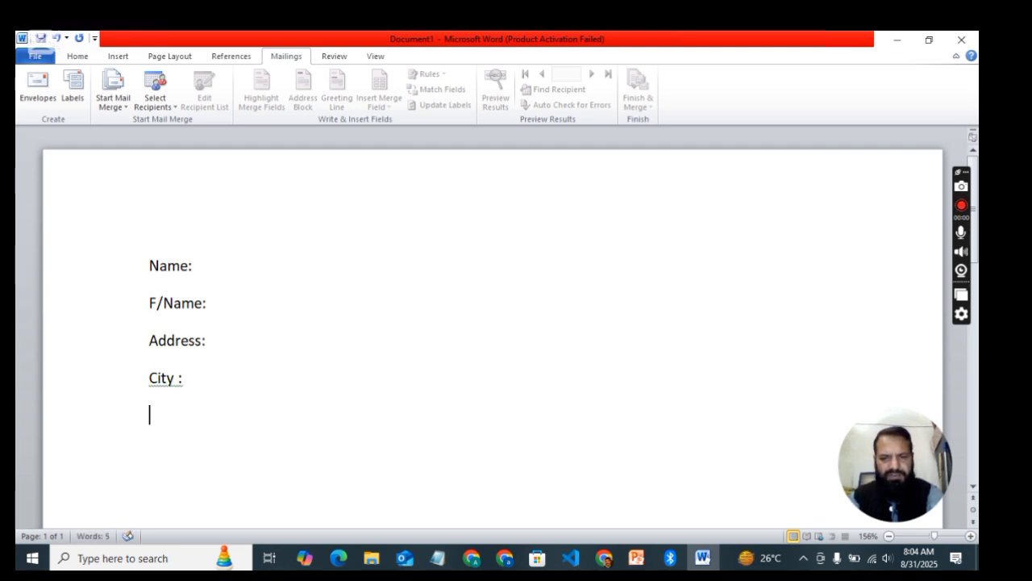
type("Conntact")
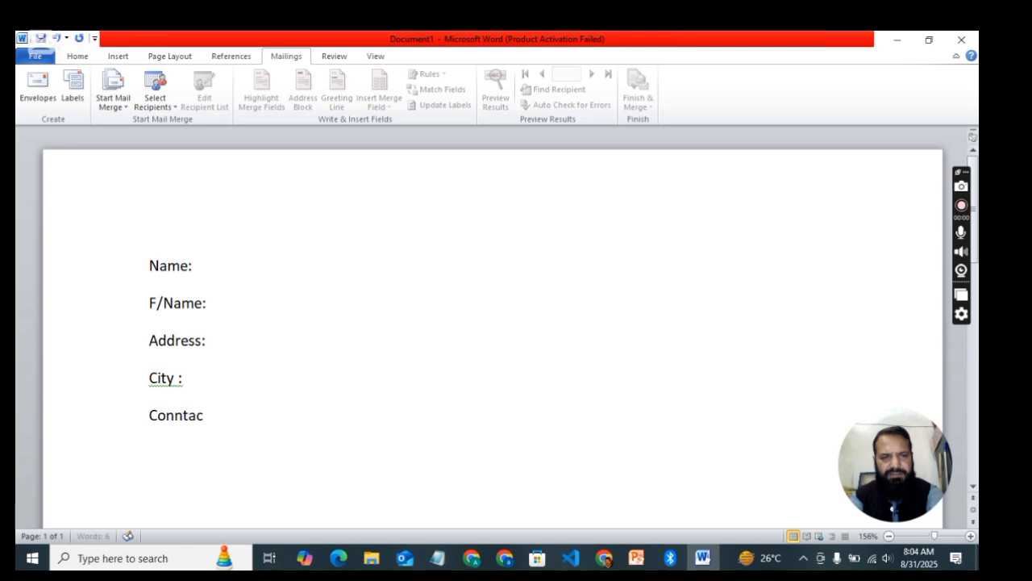
key("BackSpace")
key("BackSpace")
key("BackSpace")
key("BackSpace")
key("BackSpace")
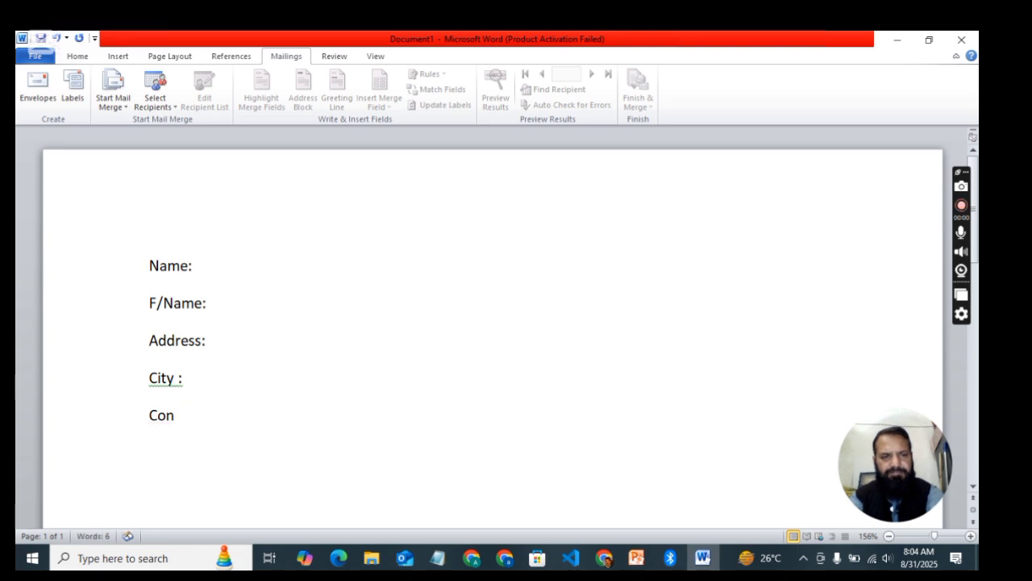
type("tac")
key("BackSpace")
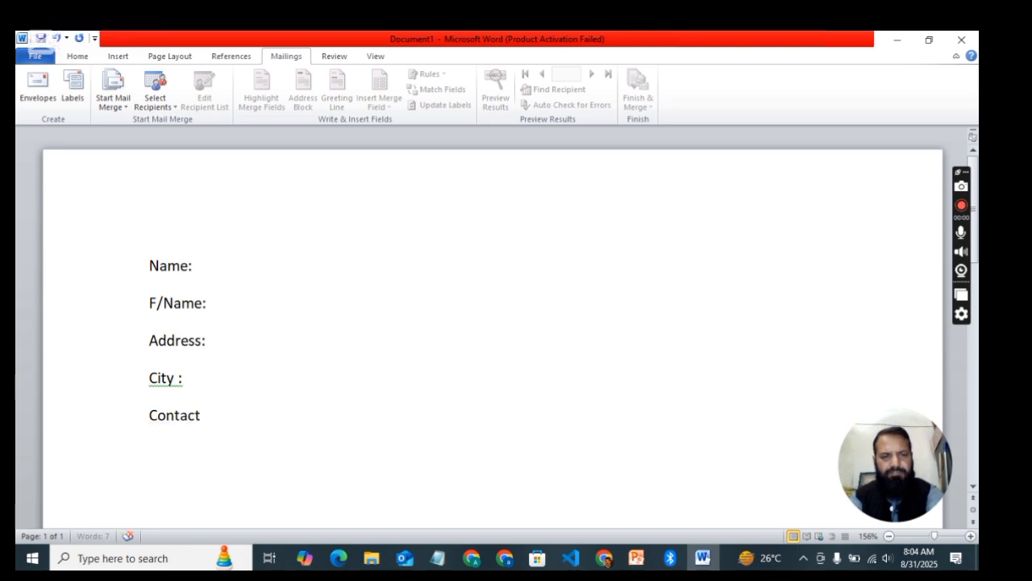
type("No.")
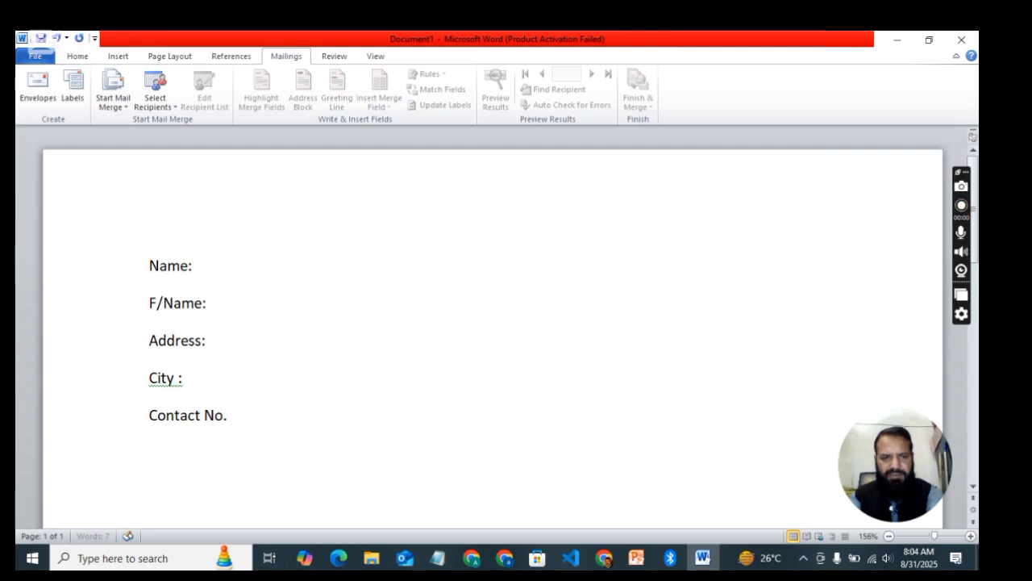
scroll(193, 230, "down", 3)
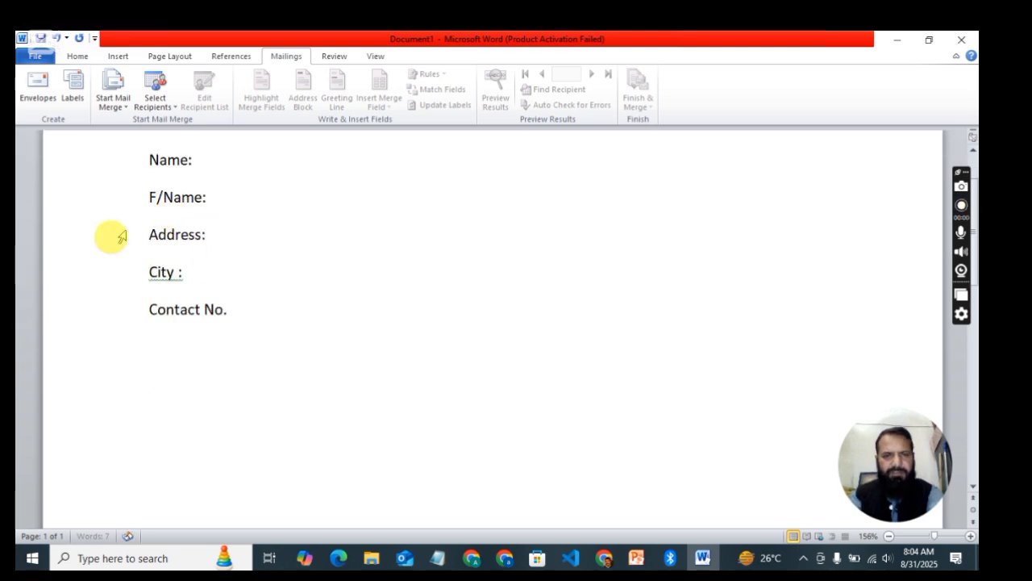
Step: Type the line 'Subject :' followed by a tab and 'Call up Letter'
left_click(350, 412)
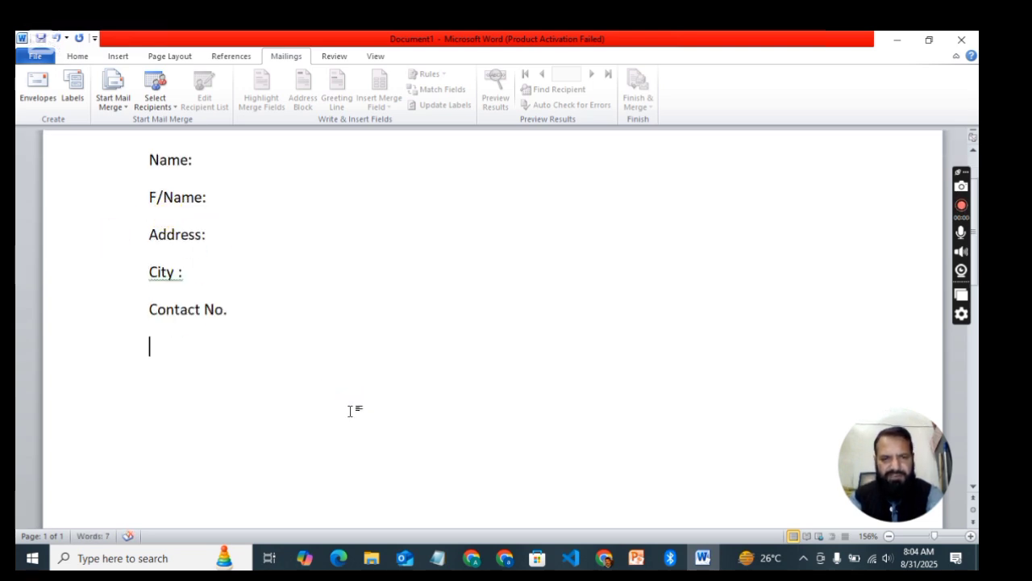
type("Sub")
key("BackSpace")
type("ubjec")
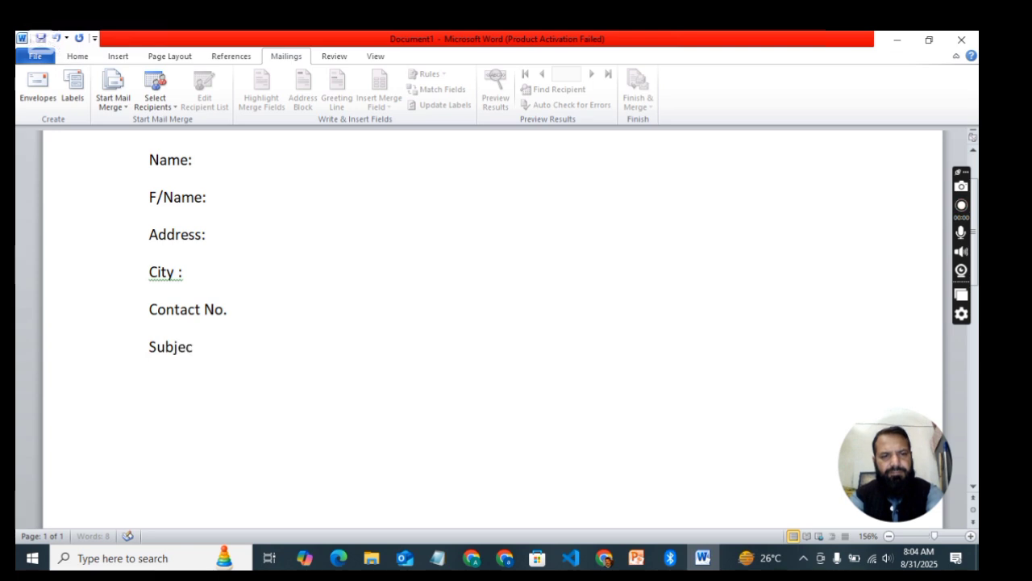
type("t :")
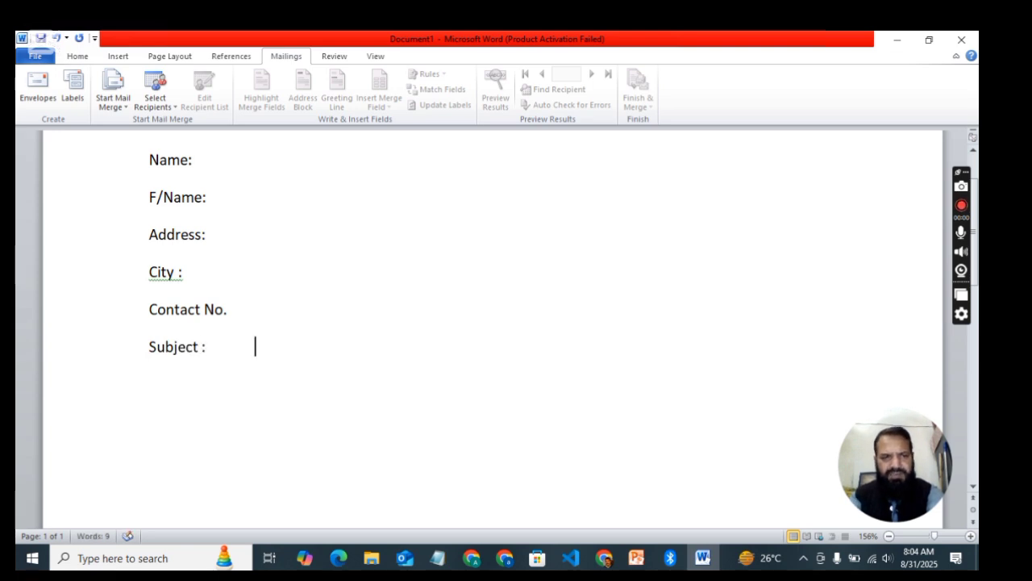
key("Tab")
type("Call")
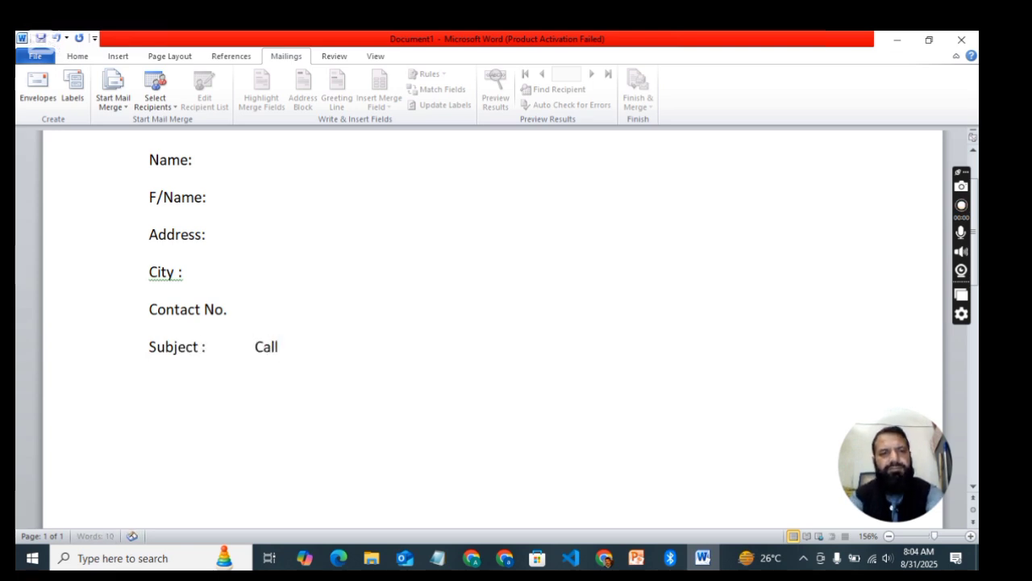
type(" up Lett")
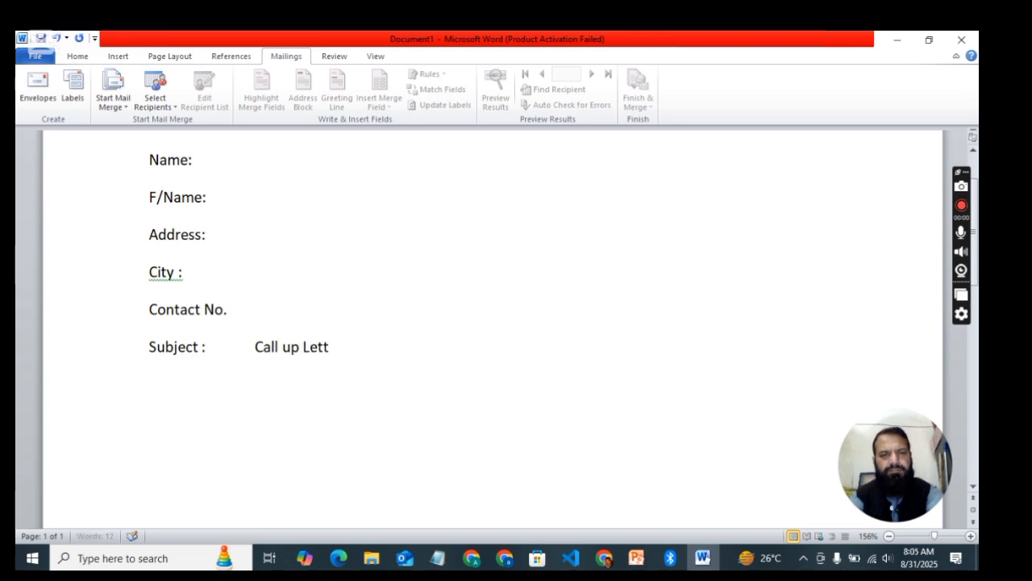
type("er")
key("Return")
key("Return")
Step: Make the subject line bold and underline only 'Call up Letter'
left_click(150, 347)
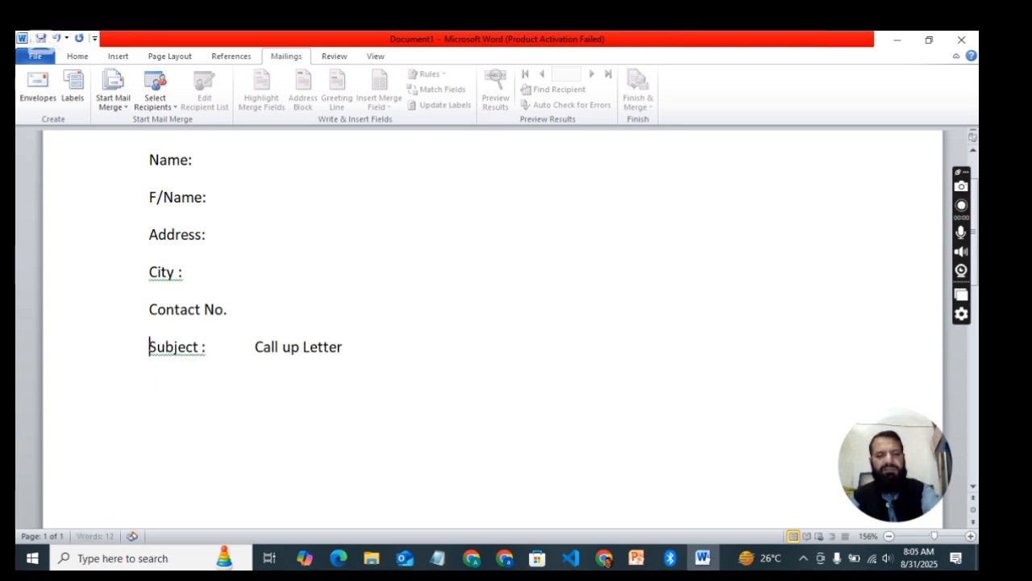
key("shift+Down")
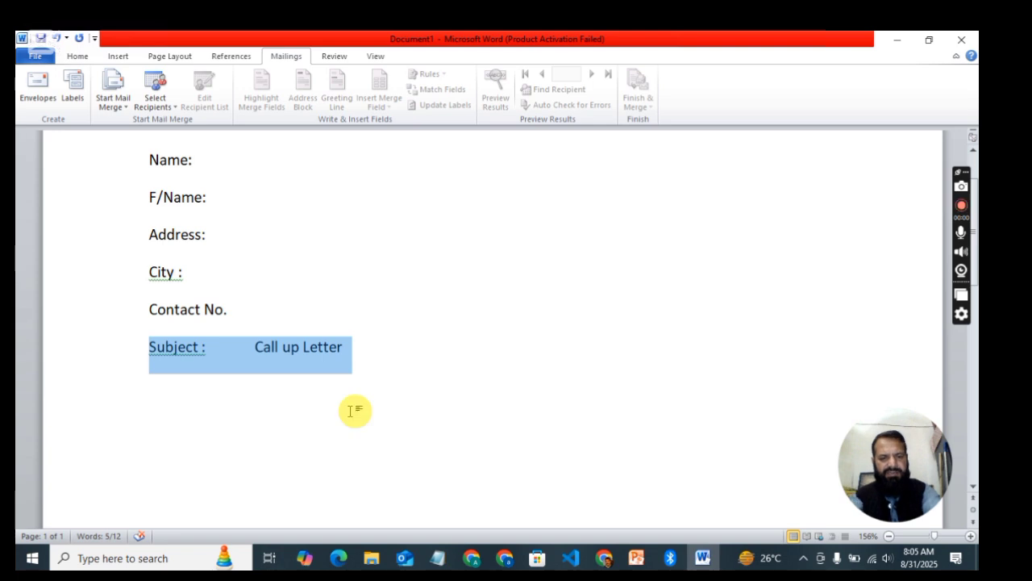
key("ctrl+b")
key("Left")
key("ctrl+Right")
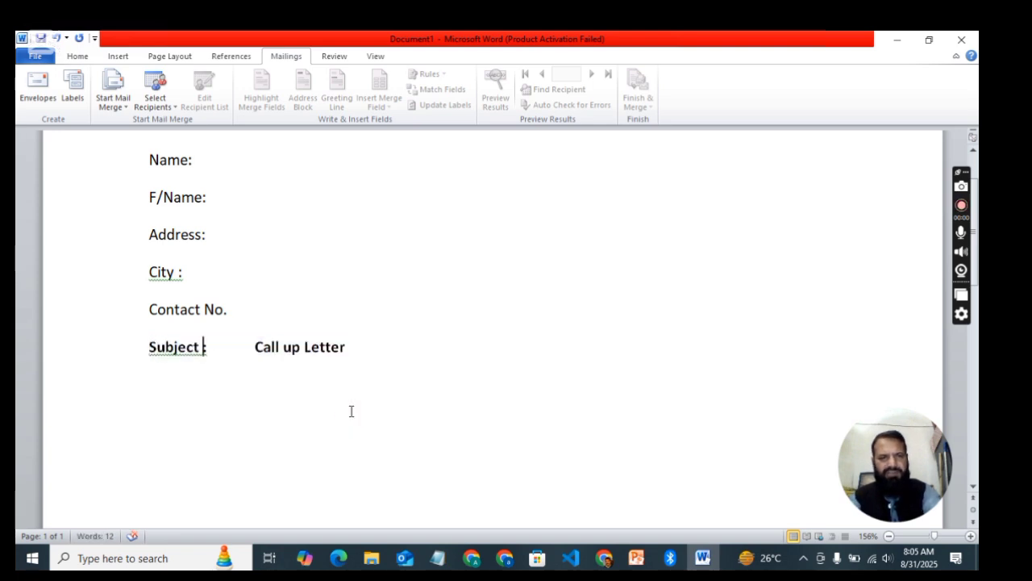
key("shift+Down")
key("shift+Left")
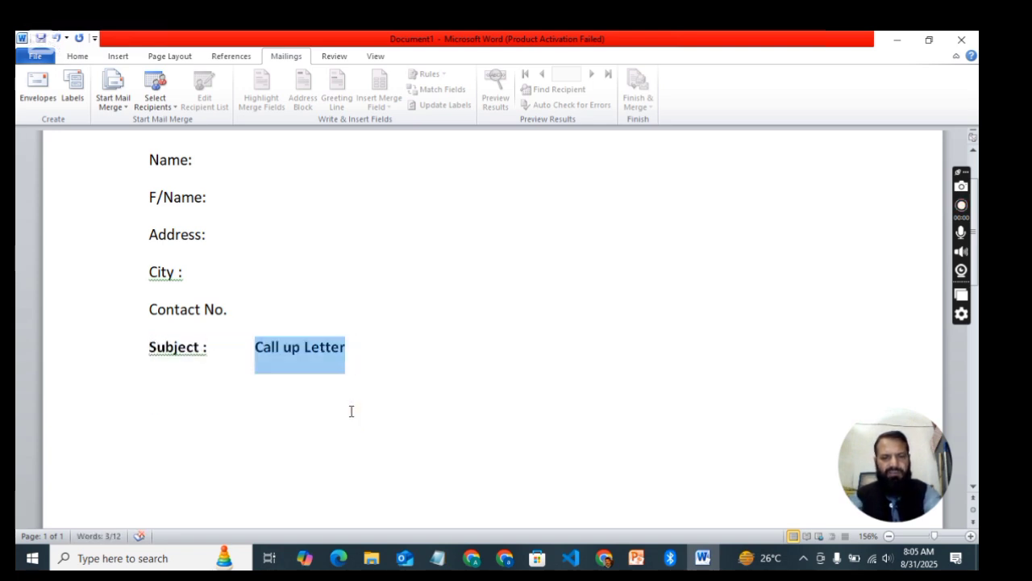
key("ctrl+u")
key("Right")
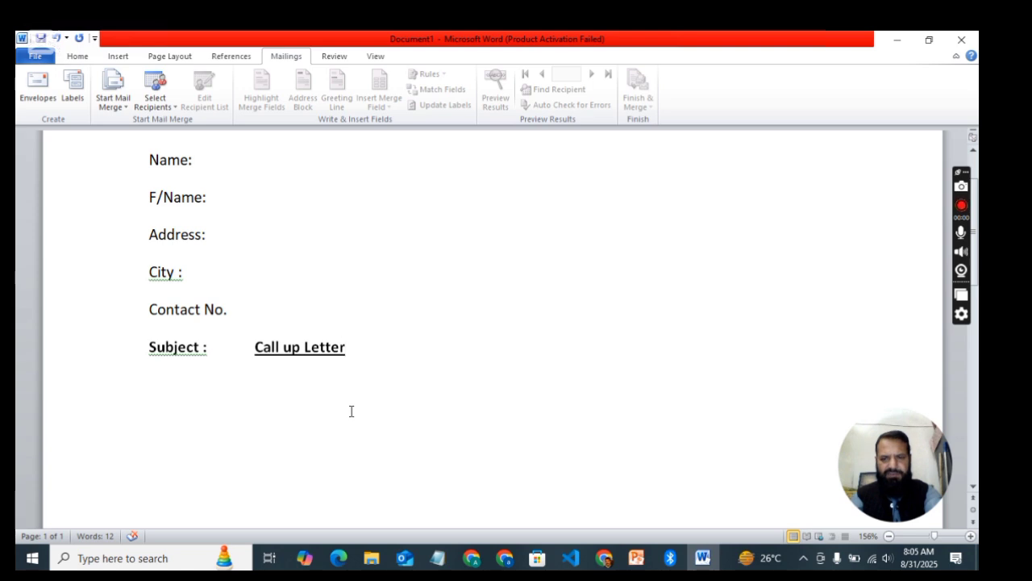
key("Return")
key("Return")
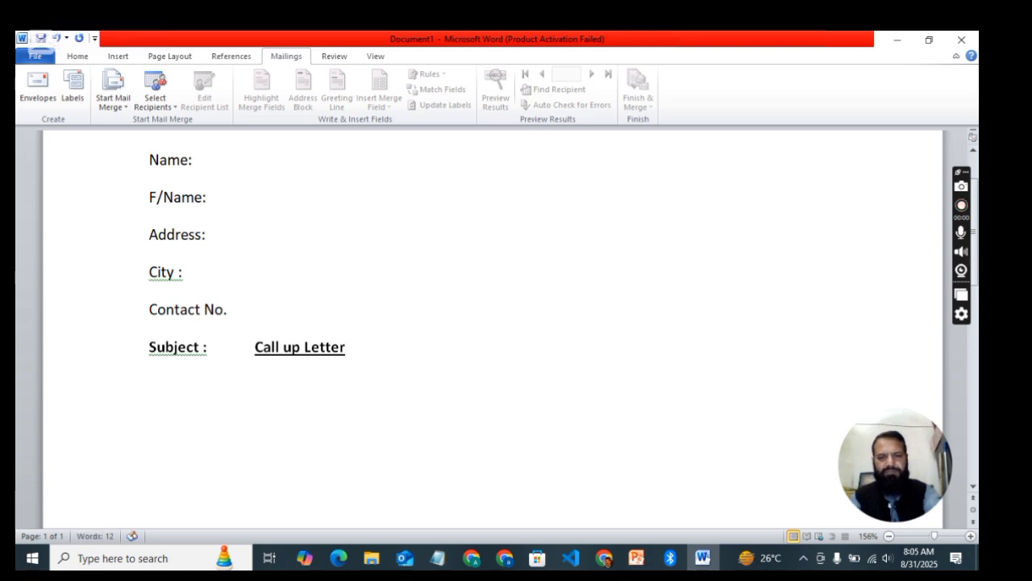
Step: Type the greeting 'Dear candidate,' and remove its bold and underline formatting
type("Dea")
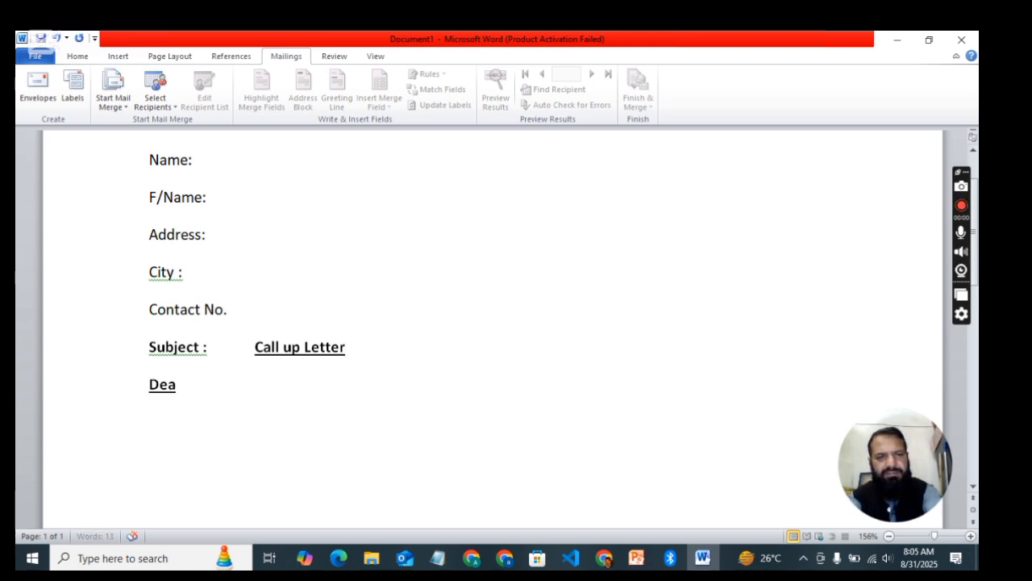
type("r cand")
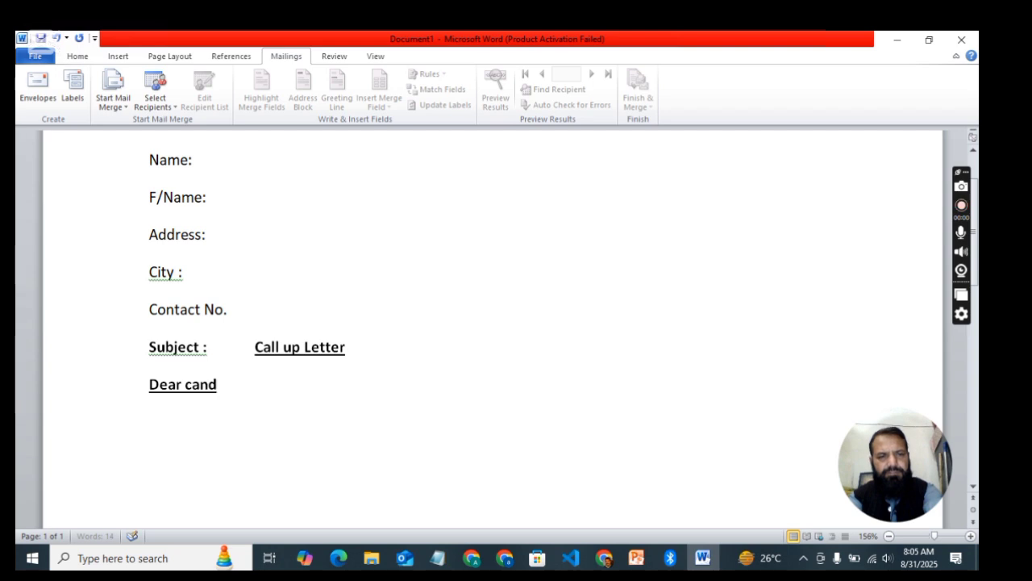
type("idate,")
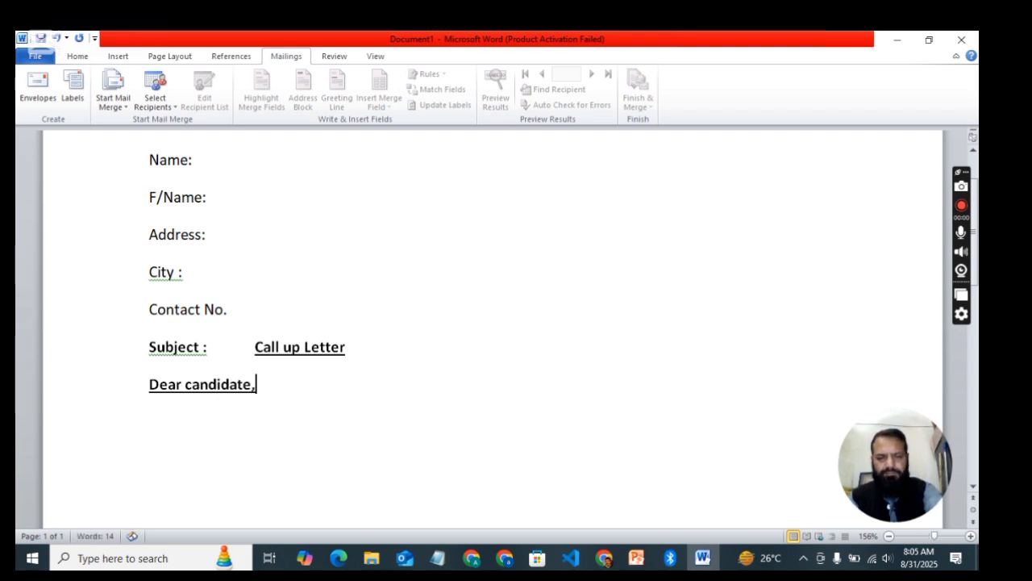
key("Home")
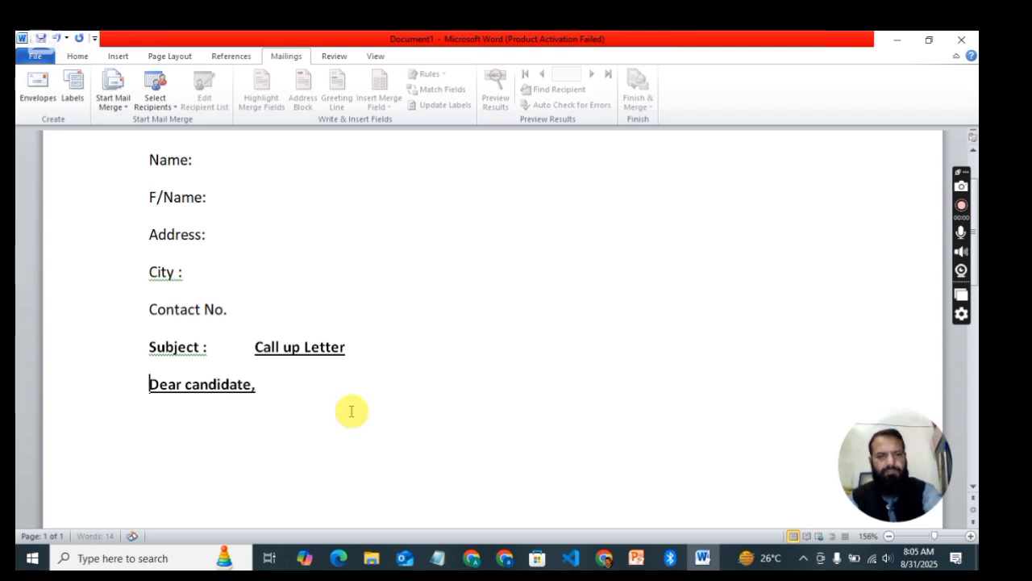
key("shift+Down")
key("ctrl+b")
key("ctrl+u")
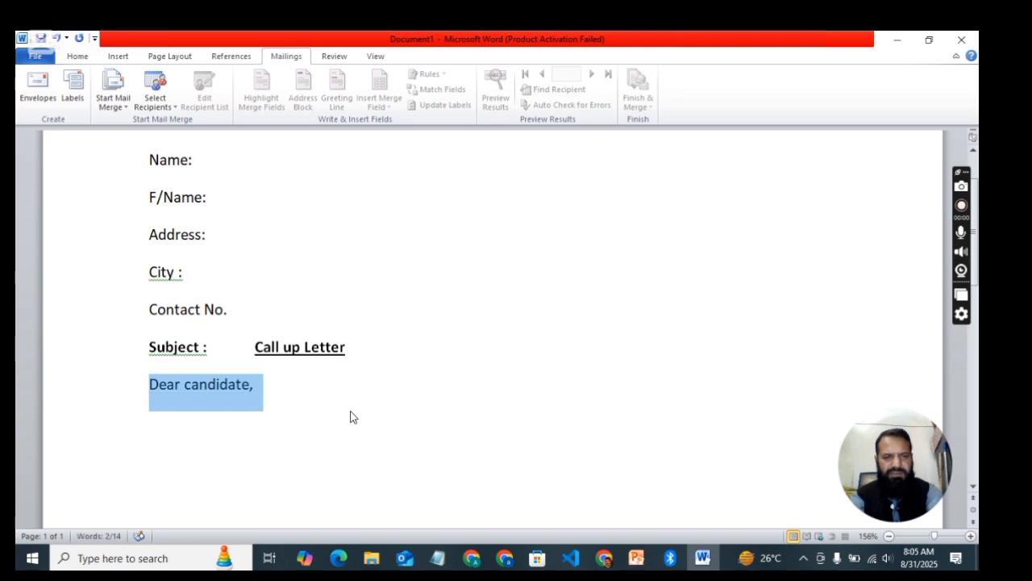
Step: Add a blank line above the Subject line and a new line after the greeting
left_click(352, 411)
key("Return")
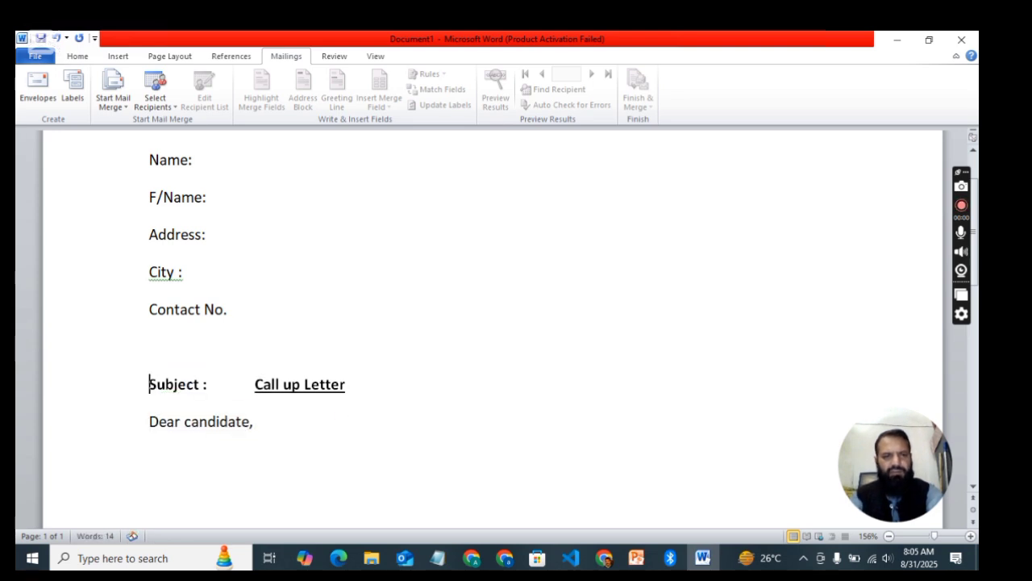
left_click(350, 412)
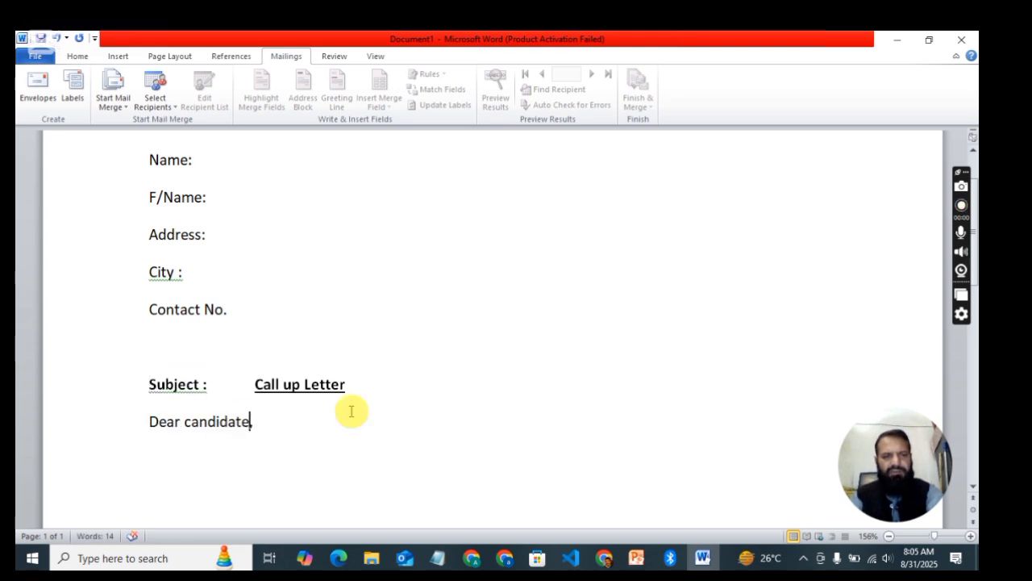
key("Return")
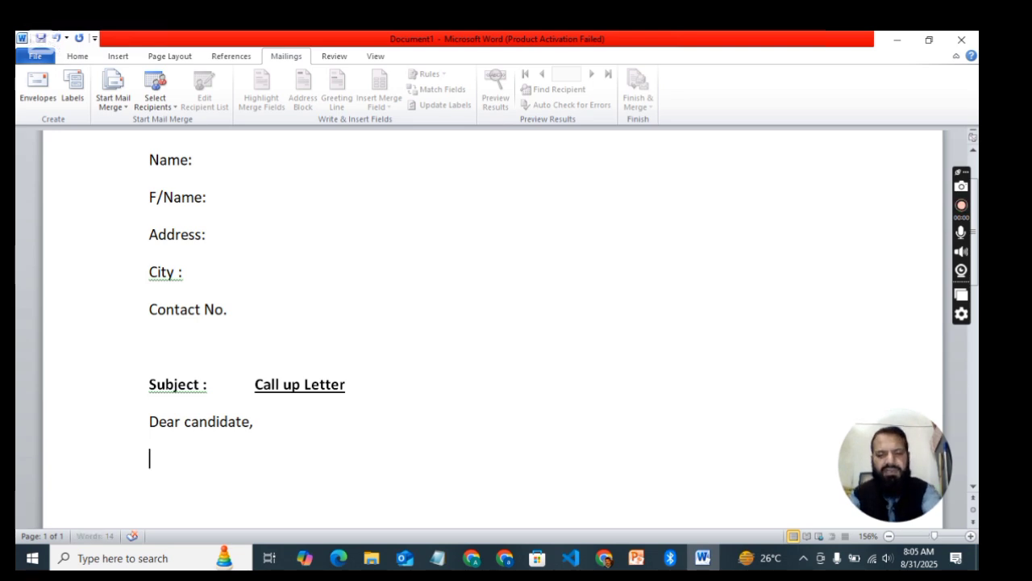
Step: Type 'You are directed to appear for test / interview on the following address:'
type("You are")
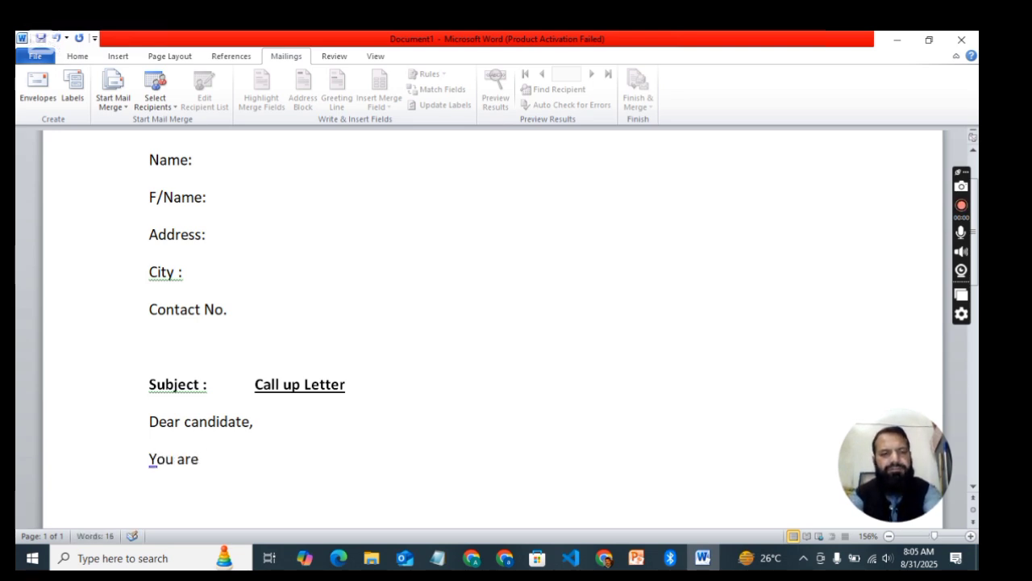
type(" invited to")
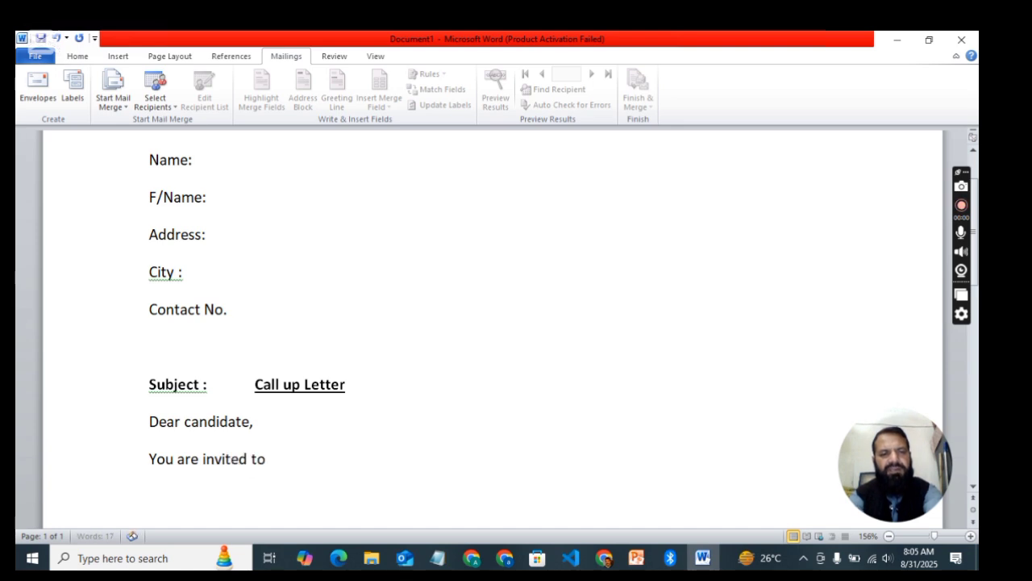
key("BackSpace")
key("BackSpace")
key("BackSpace")
key("BackSpace")
key("BackSpace")
key("BackSpace")
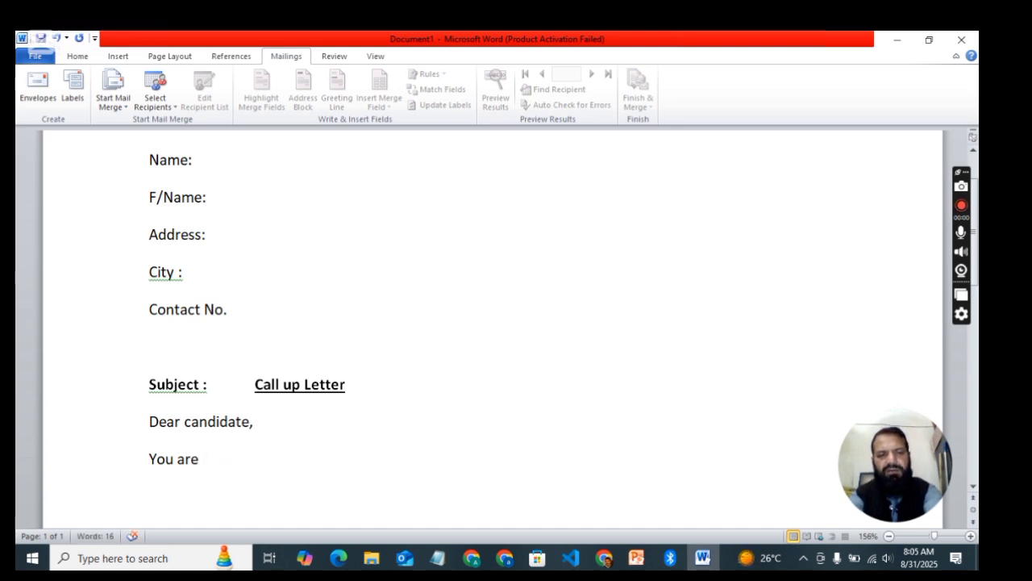
type("directed to")
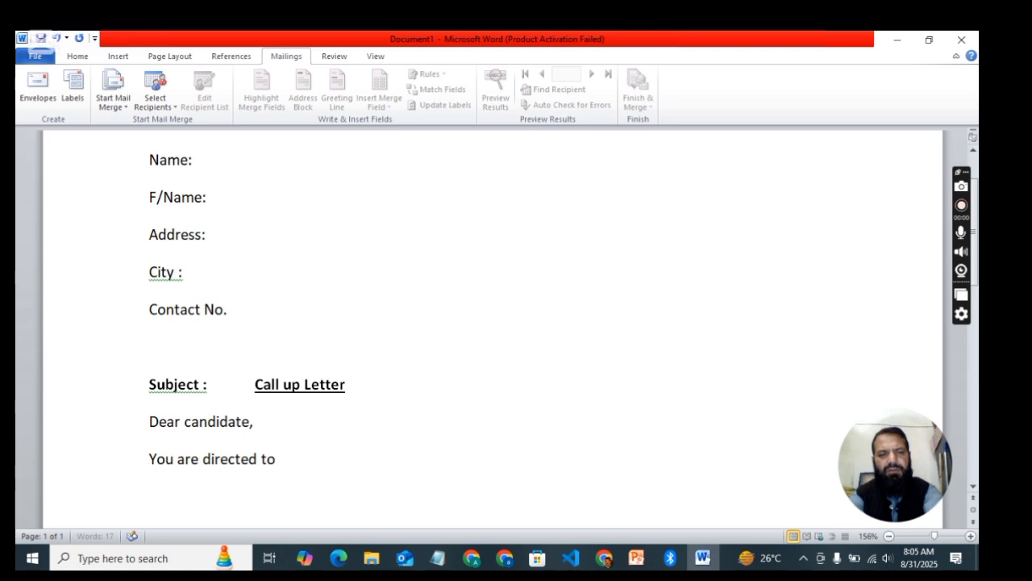
type(" appear ")
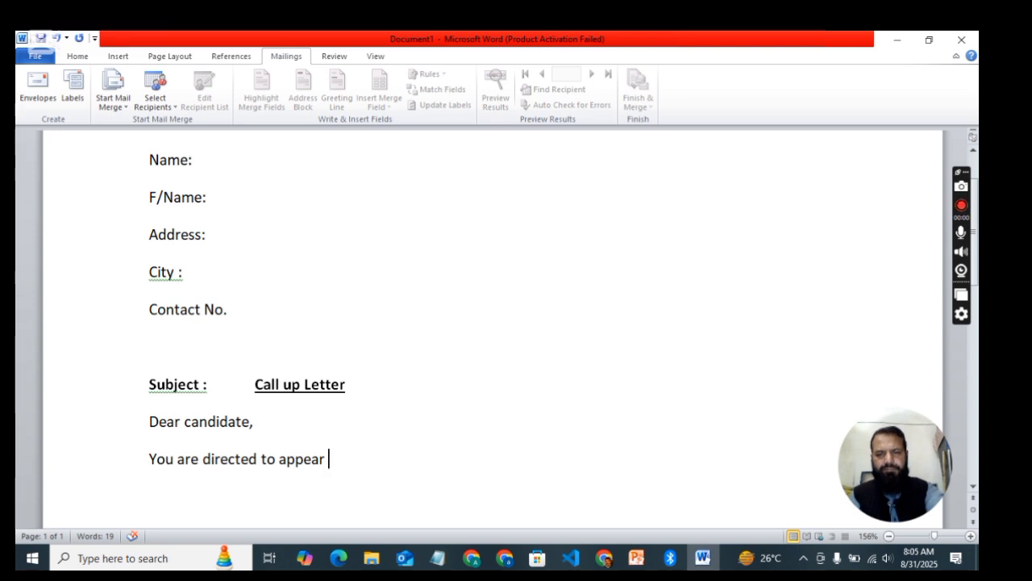
type("for tes")
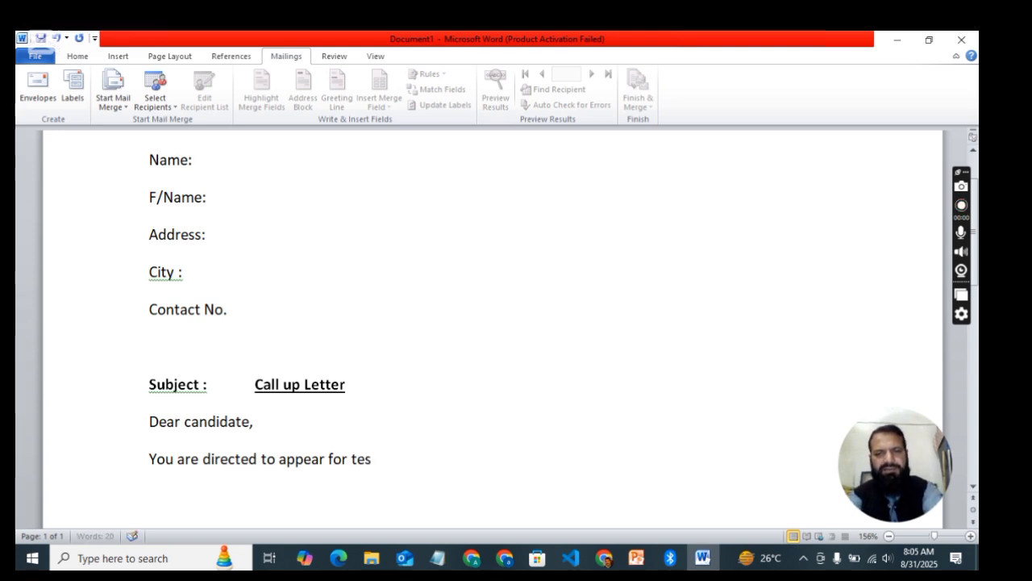
type("t / ")
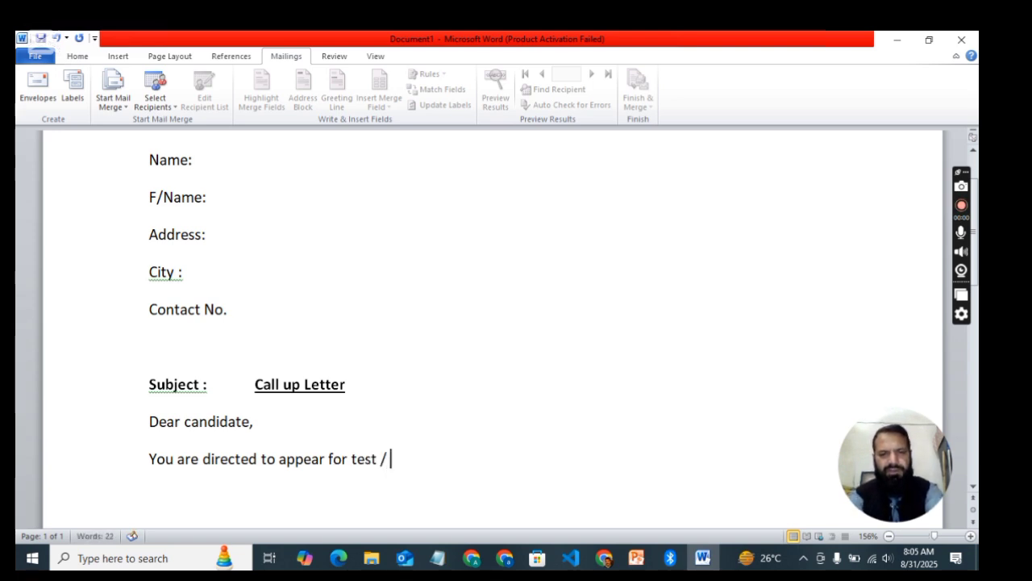
type("interview ")
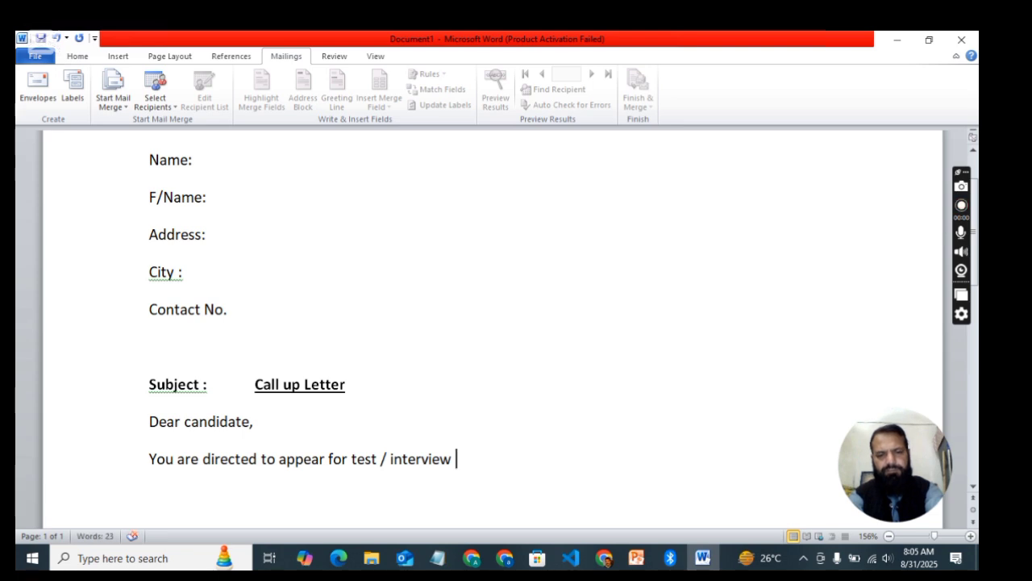
type("on the fol")
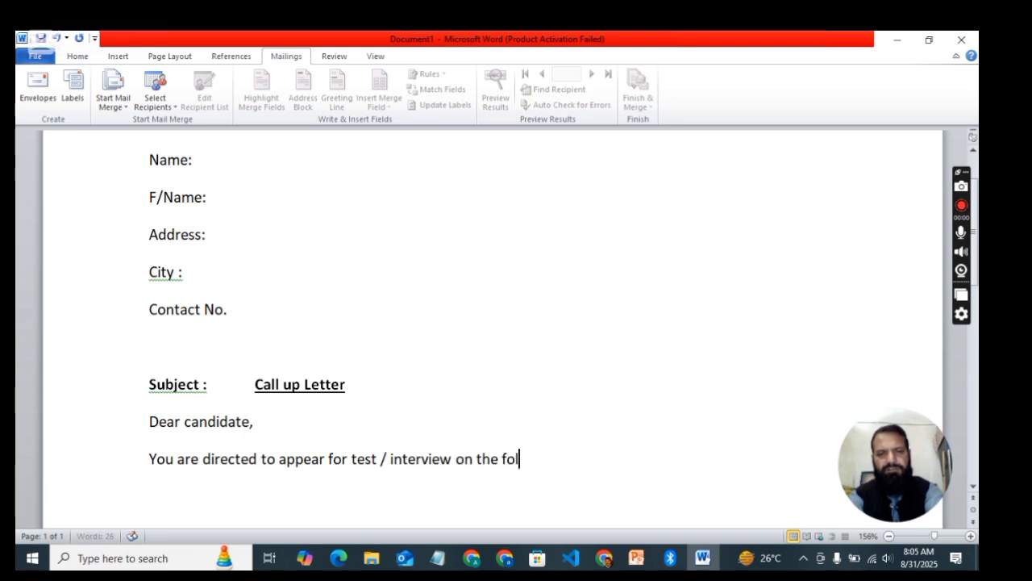
type("lowing")
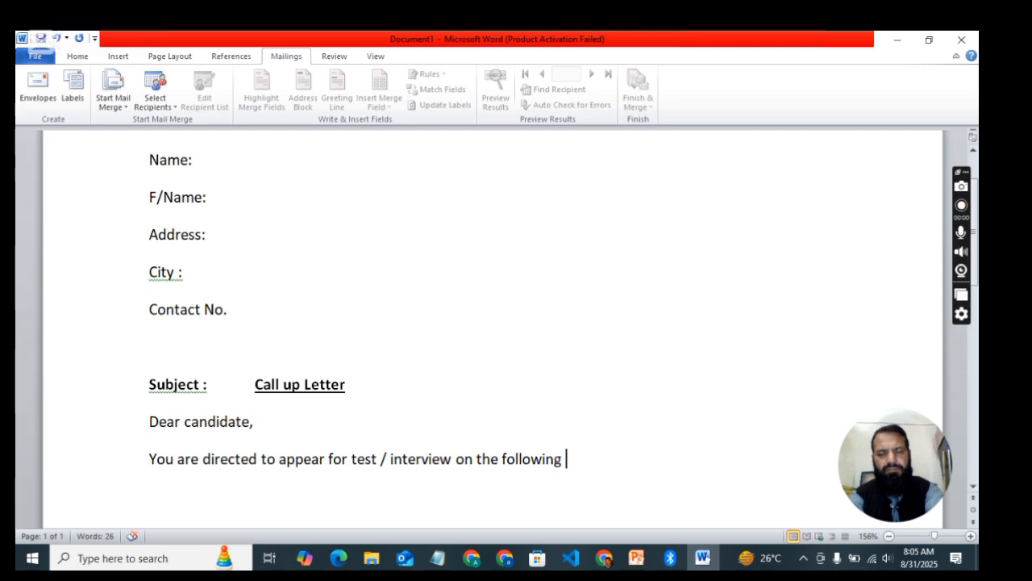
type(" addr")
key("BackSpace")
type("dr")
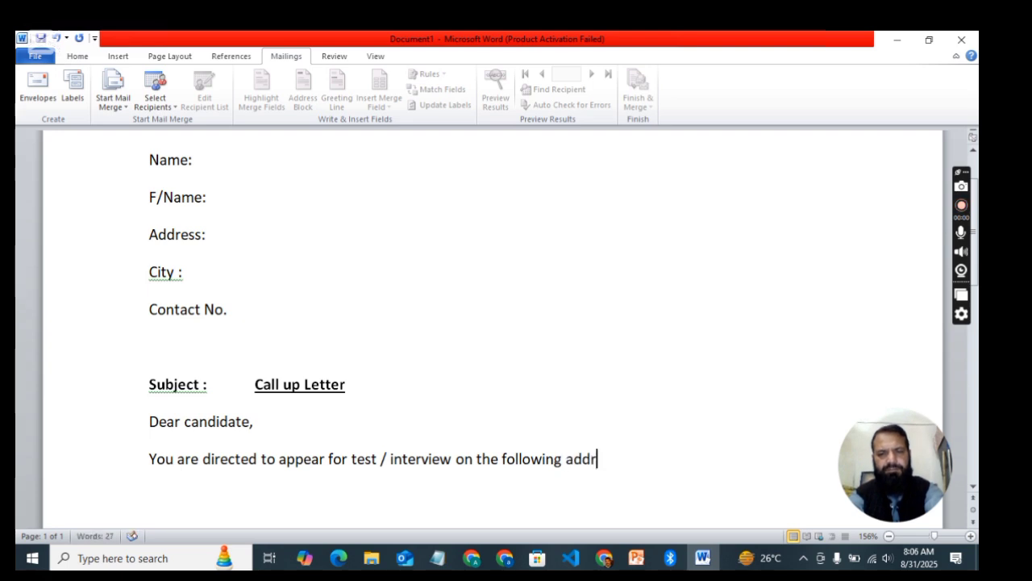
type("ess")
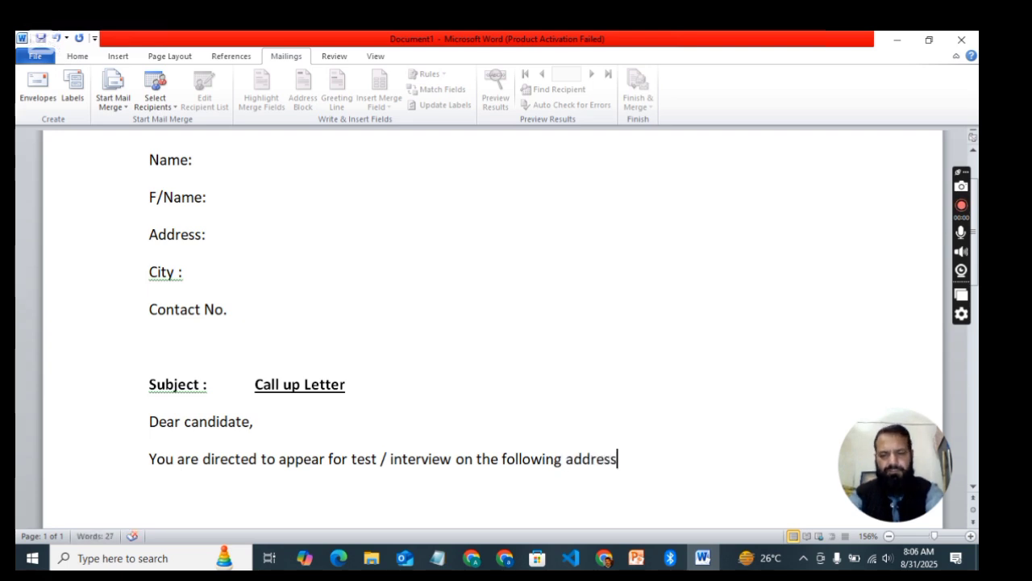
type(":")
Step: Type the address line 'Office No.6, Main Double Road, Examination Hall, Rawalpindi'
key("Return")
type("O")
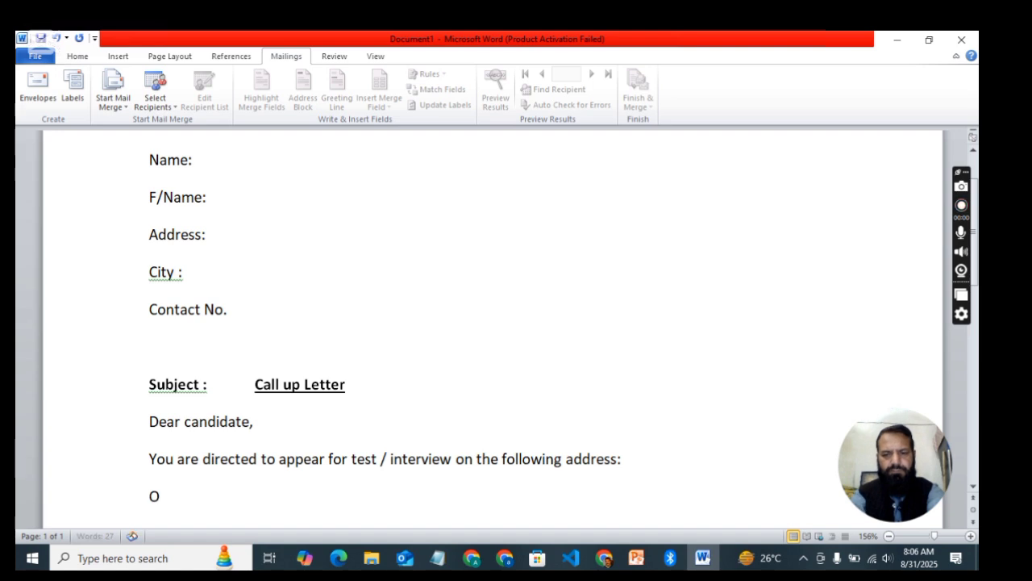
type("ffice No.")
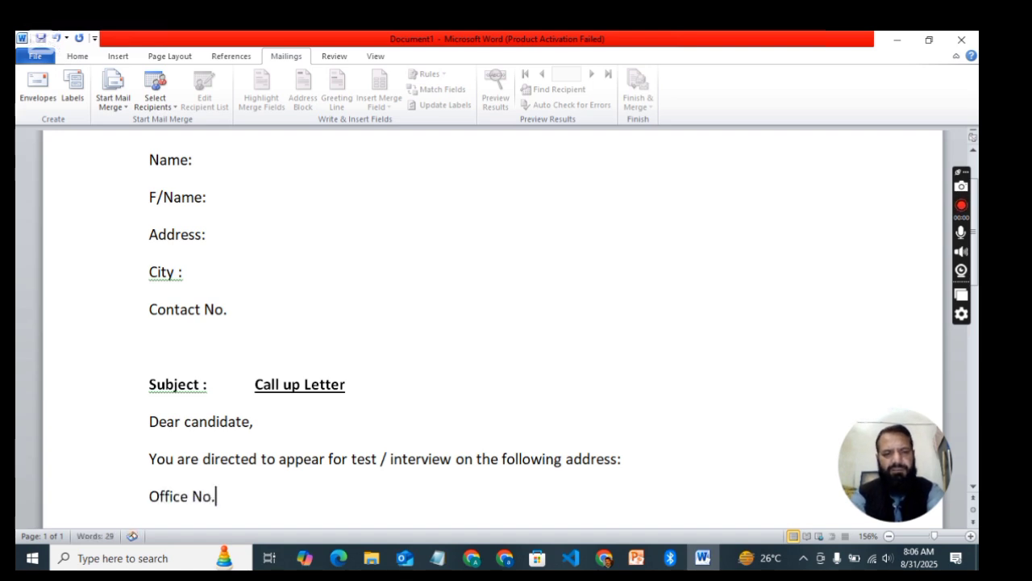
type("6,")
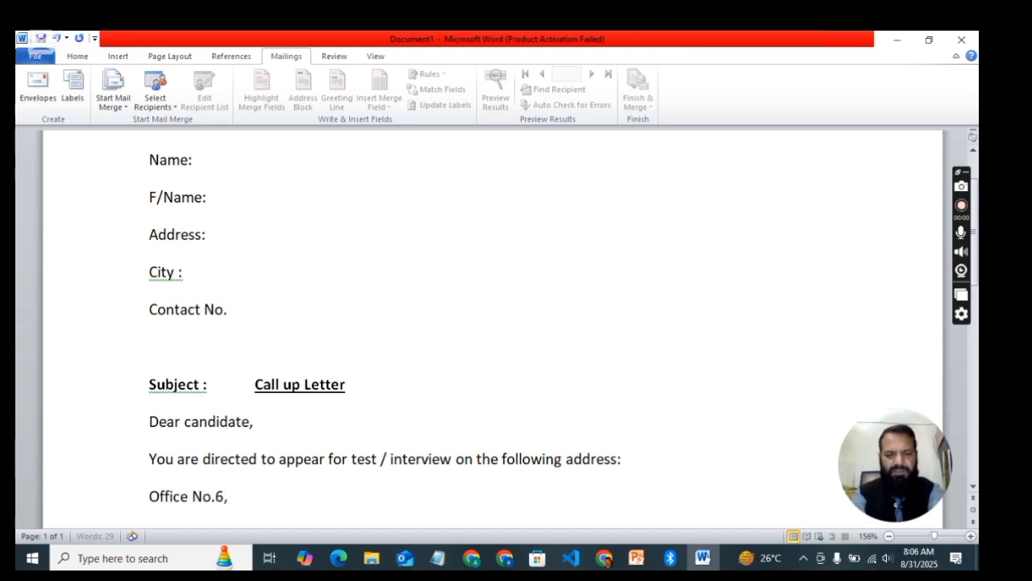
type(" Main D")
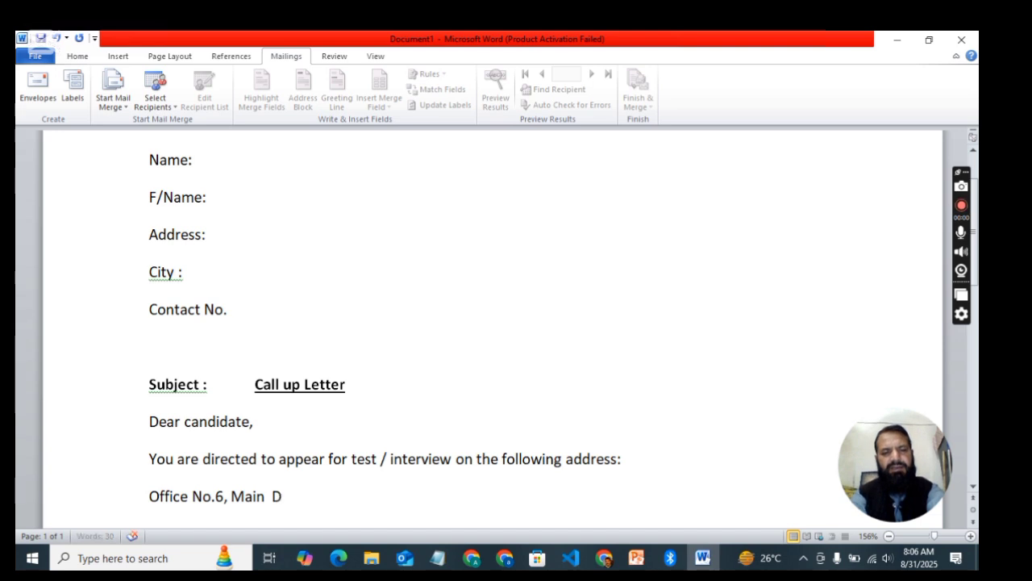
type("ouble Road")
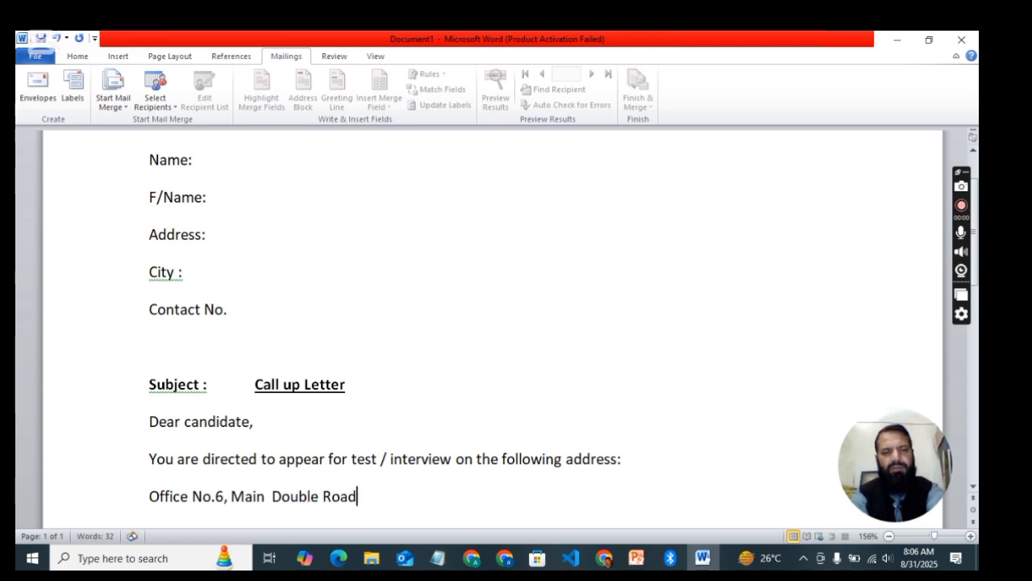
type(", ")
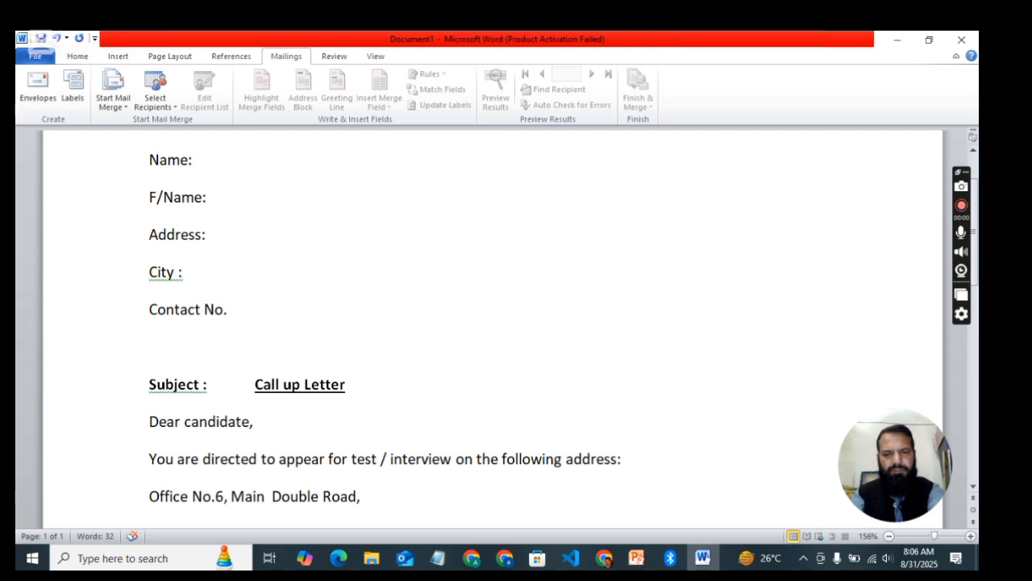
type("Examinnation")
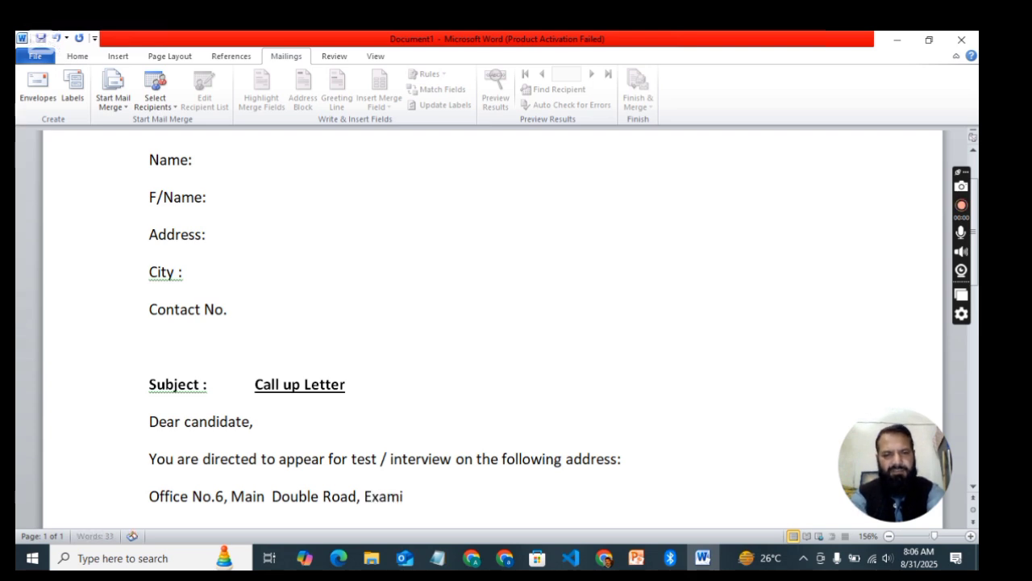
key("BackSpace")
key("BackSpace")
key("BackSpace")
key("BackSpace")
key("BackSpace")
key("BackSpace")
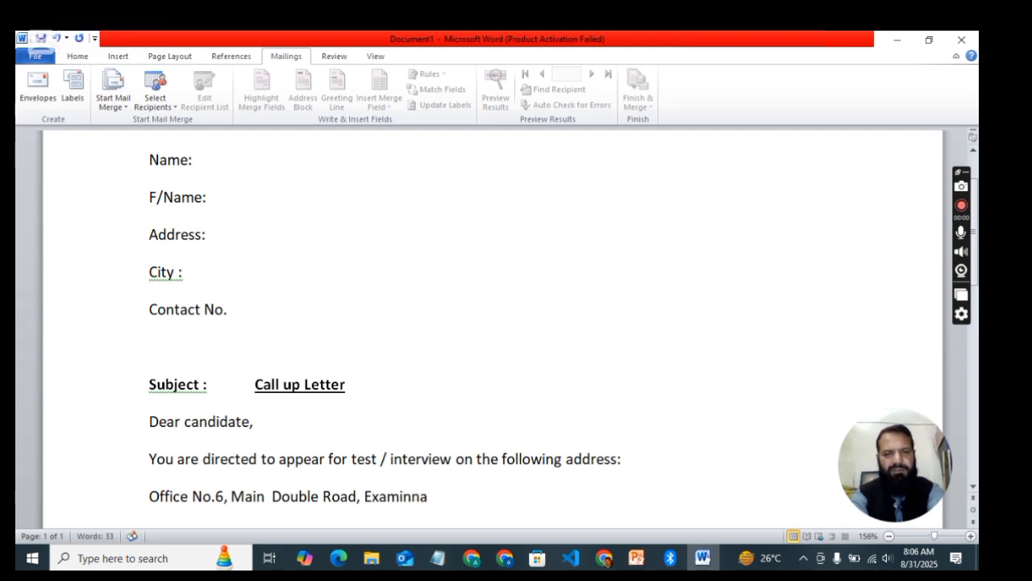
type("ation H")
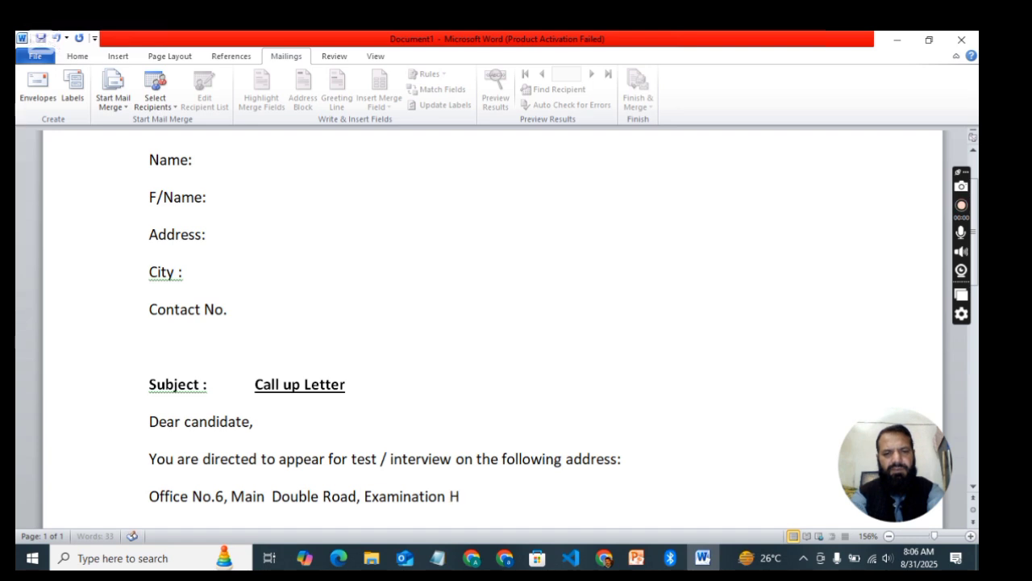
type("all, Rawalpindi")
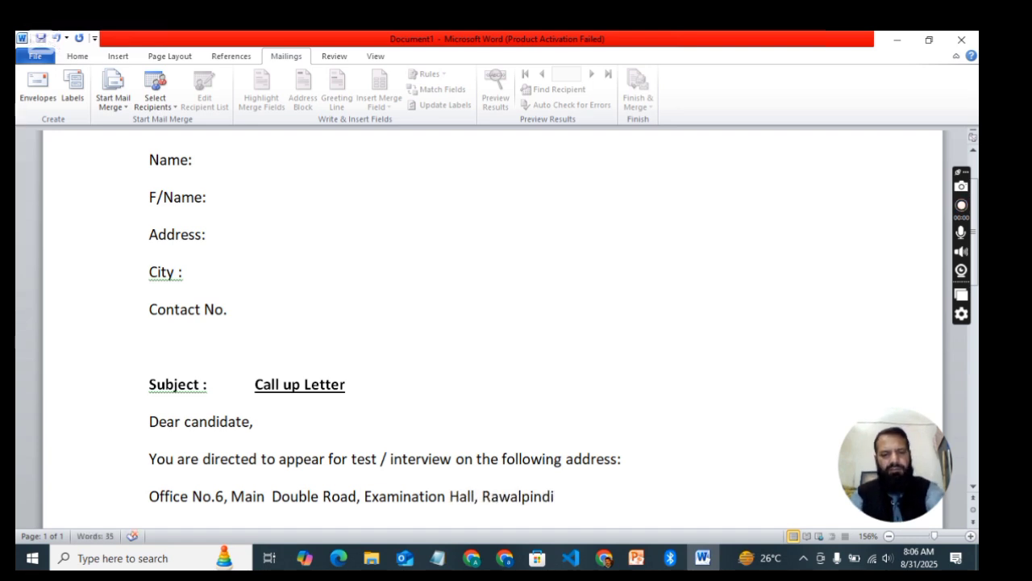
key("ctrl+Left")
key("ctrl+Left")
key("ctrl+Left")
key("ctrl+Left")
key("ctrl+Left")
key("ctrl+Left")
key("ctrl+Left")
key("ctrl+Left")
key("ctrl+Left")
key("ctrl+Left")
key("ctrl+Left")
key("ctrl+Left")
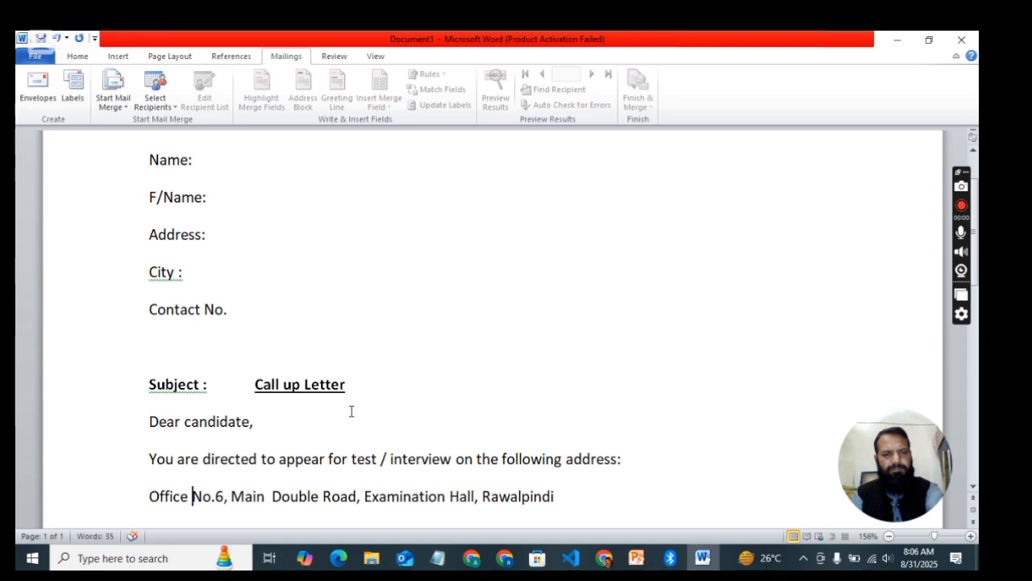
Step: Insert 'Falcon Enterprises,' at the start of the Office No.6 address line
key("ctrl+Left")
type("Falcon ")
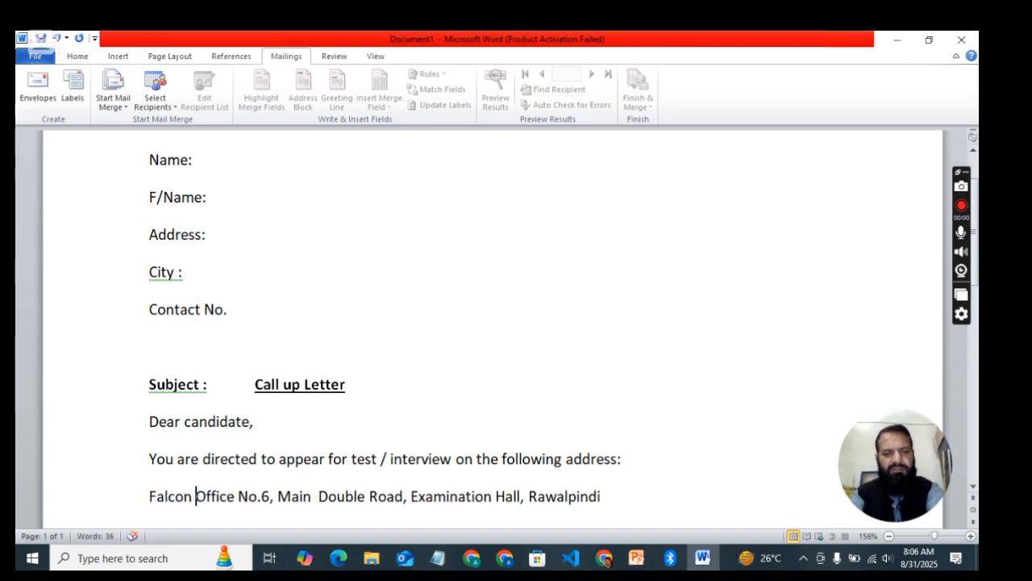
type("Enn")
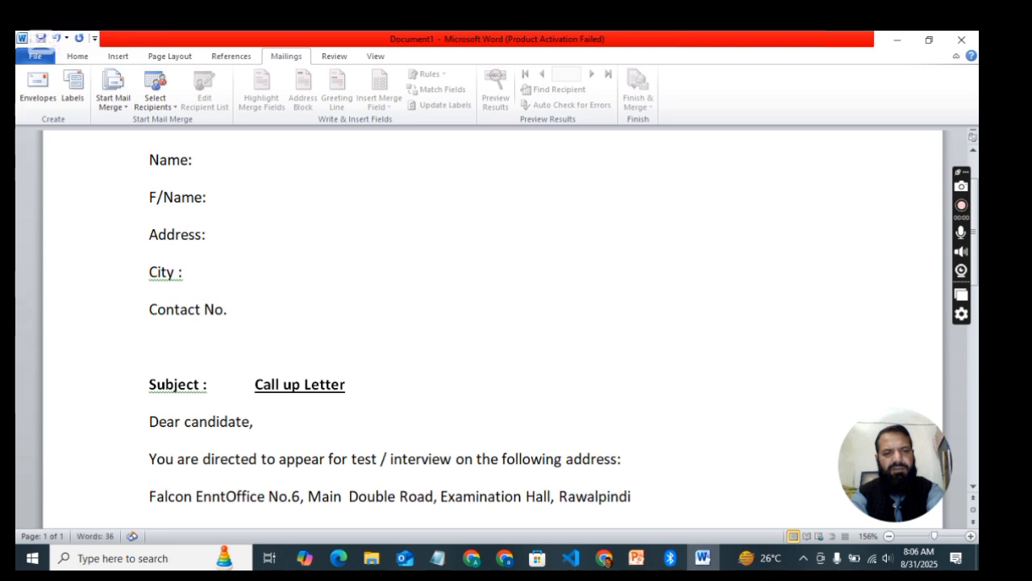
key("BackSpace")
type("terprises ")
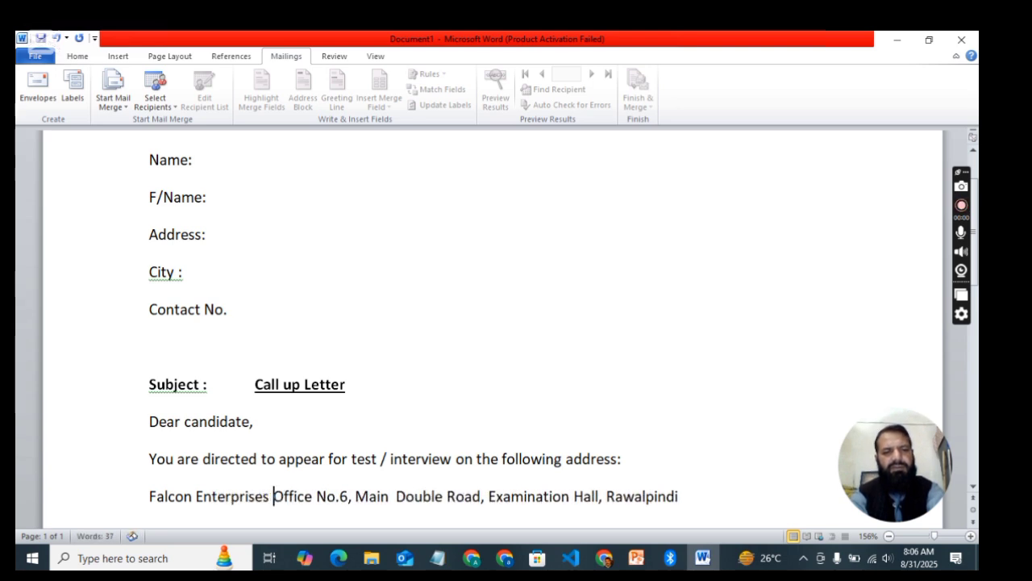
type(",")
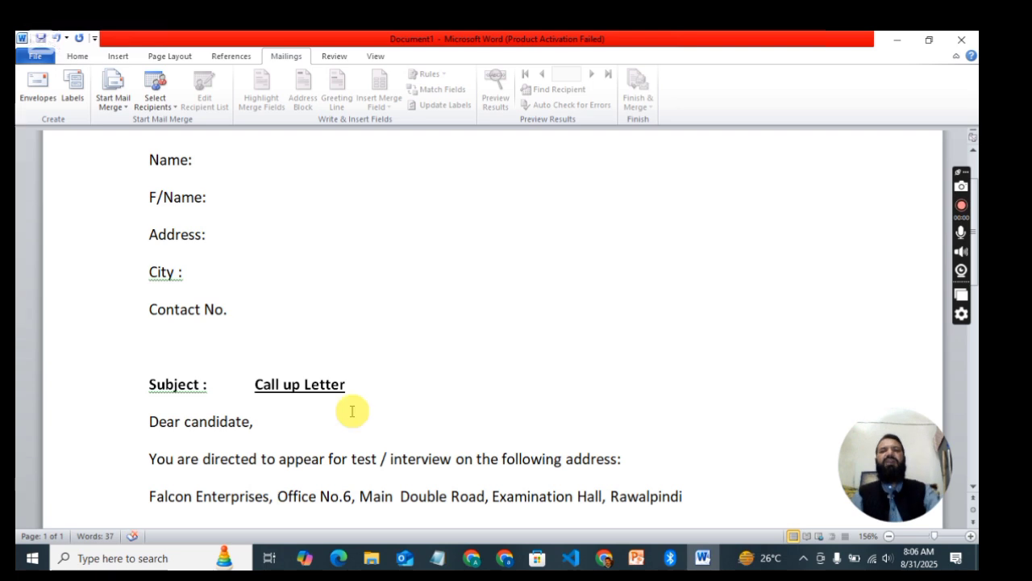
left_click(697, 498)
Step: Add a Note asking for own pen, pencil and writing materials; LapTop not allowed during examination
key("Return")
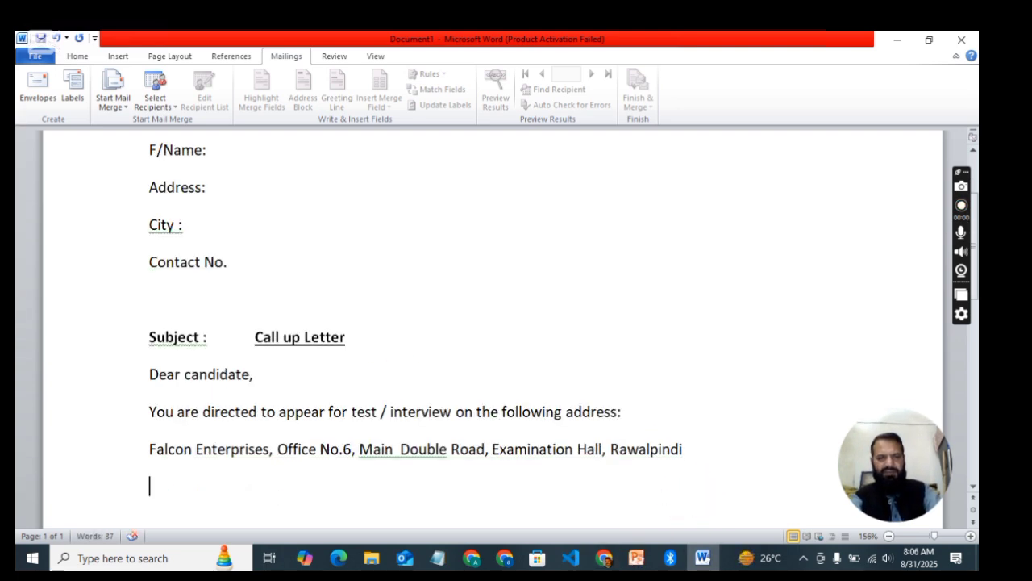
type("Not")
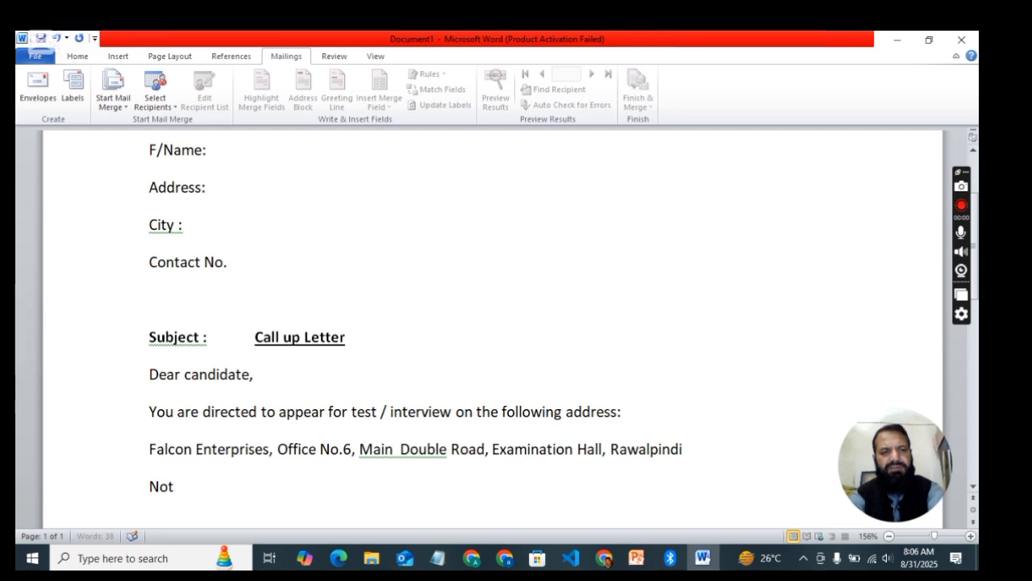
type("e: Ple")
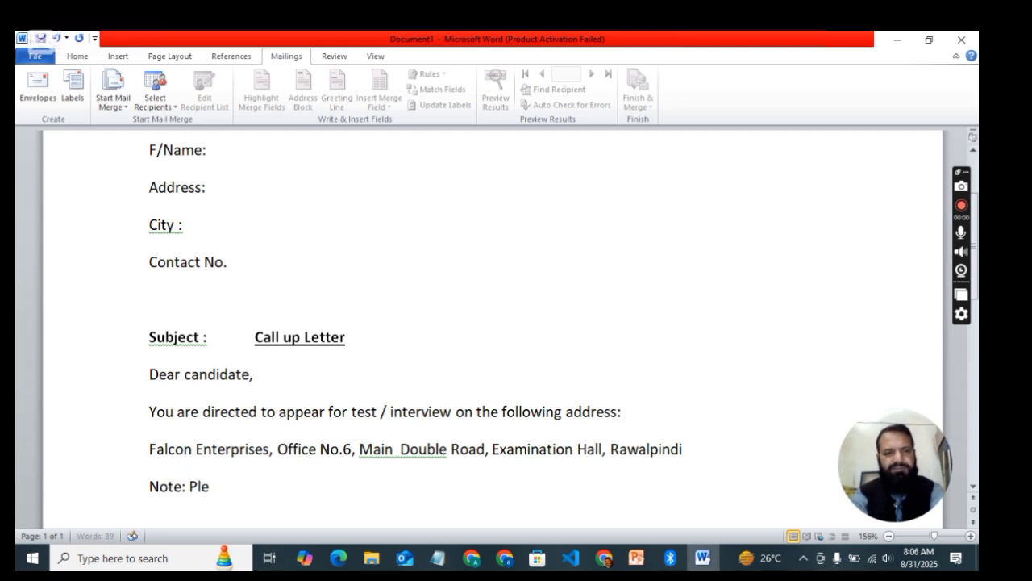
type("ase bring")
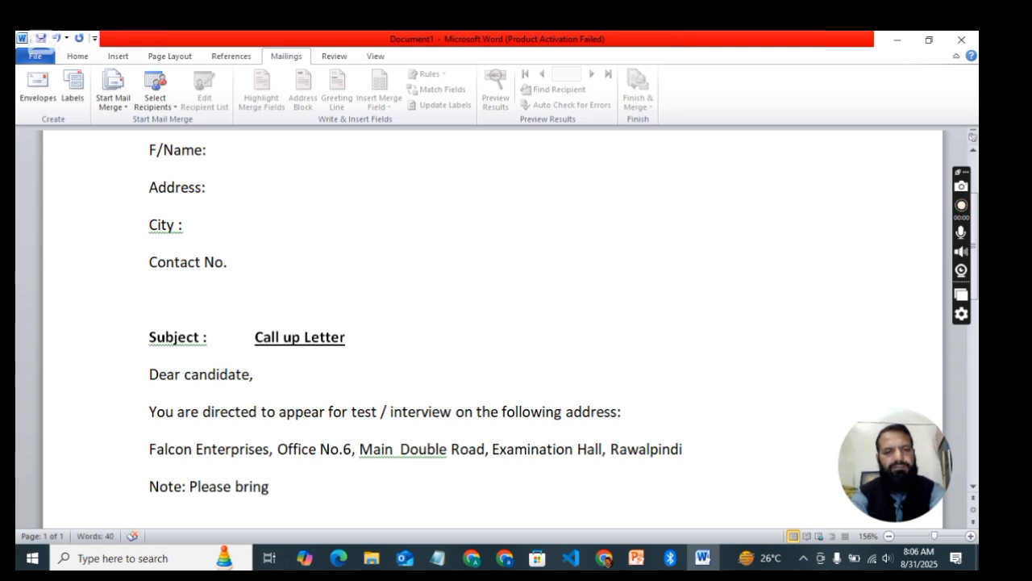
type(" your one")
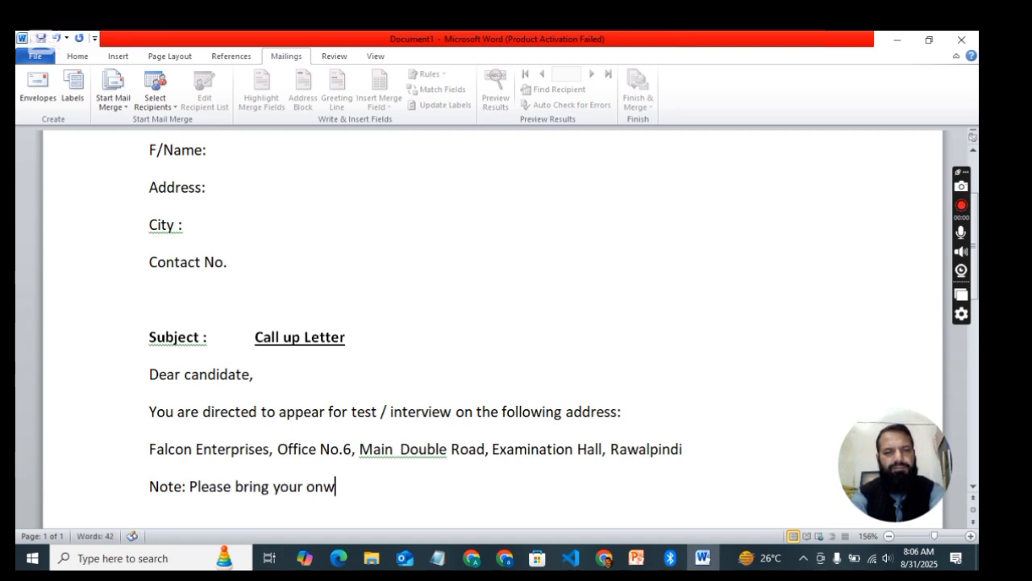
key("BackSpace")
key("BackSpace")
key("BackSpace")
type("ow")
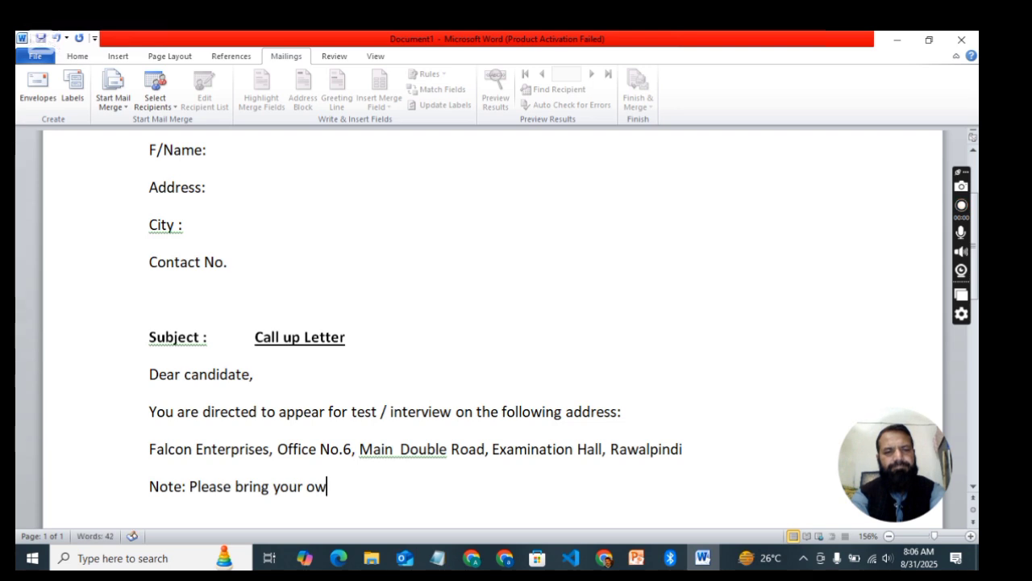
type("n pen")
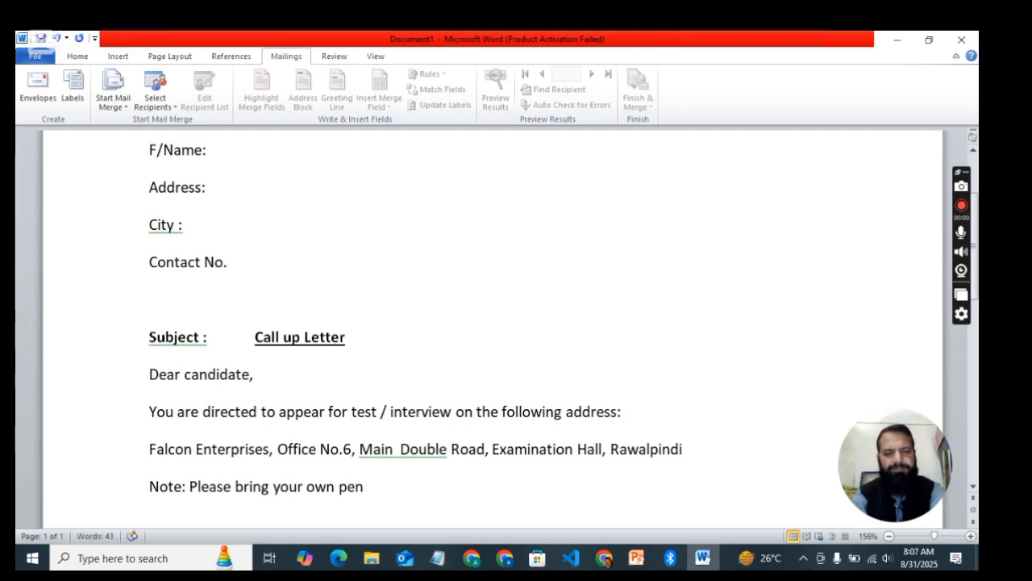
type(", Pen")
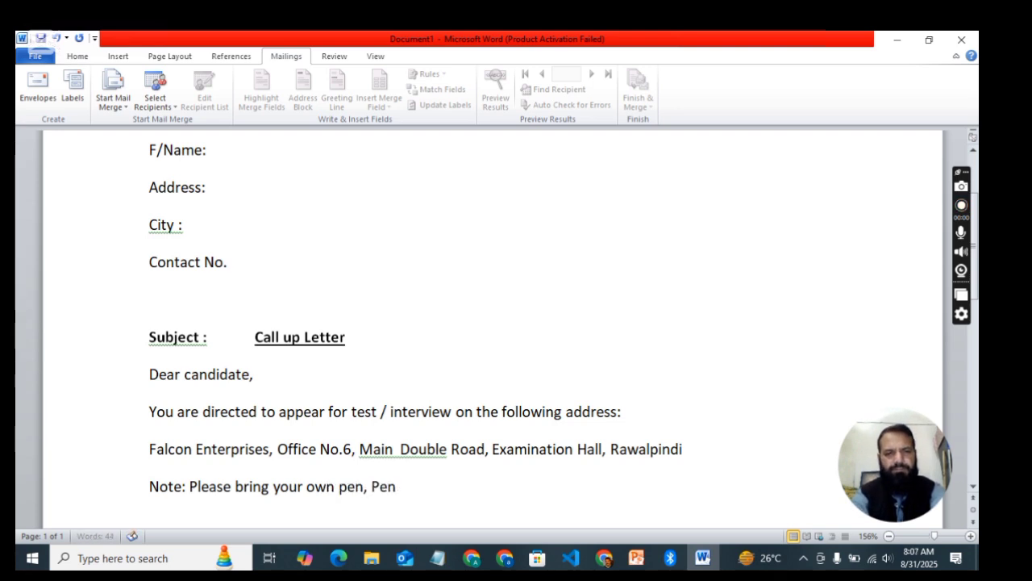
type("cil")
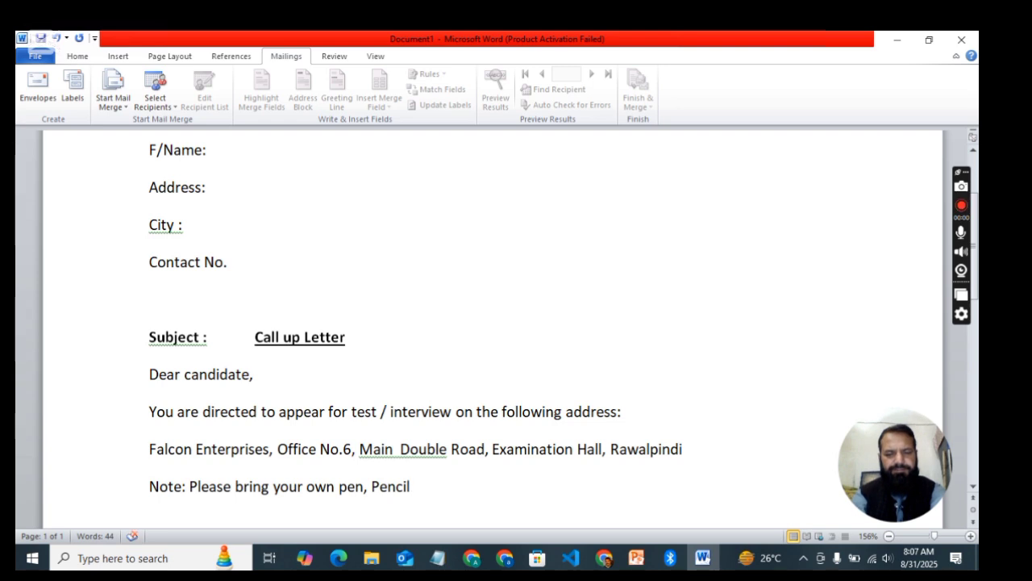
type(" and other")
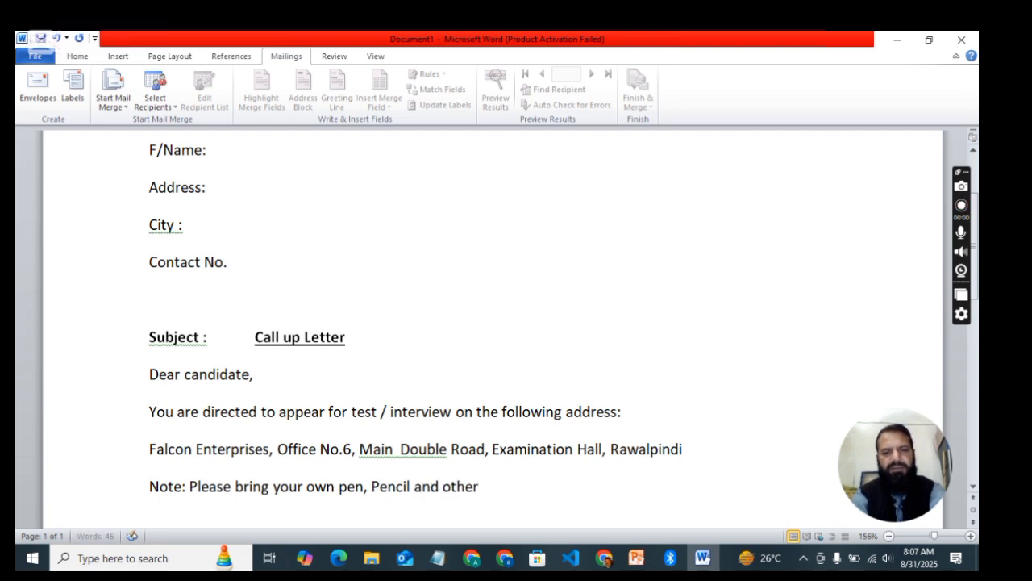
type(" re")
key("BackSpace")
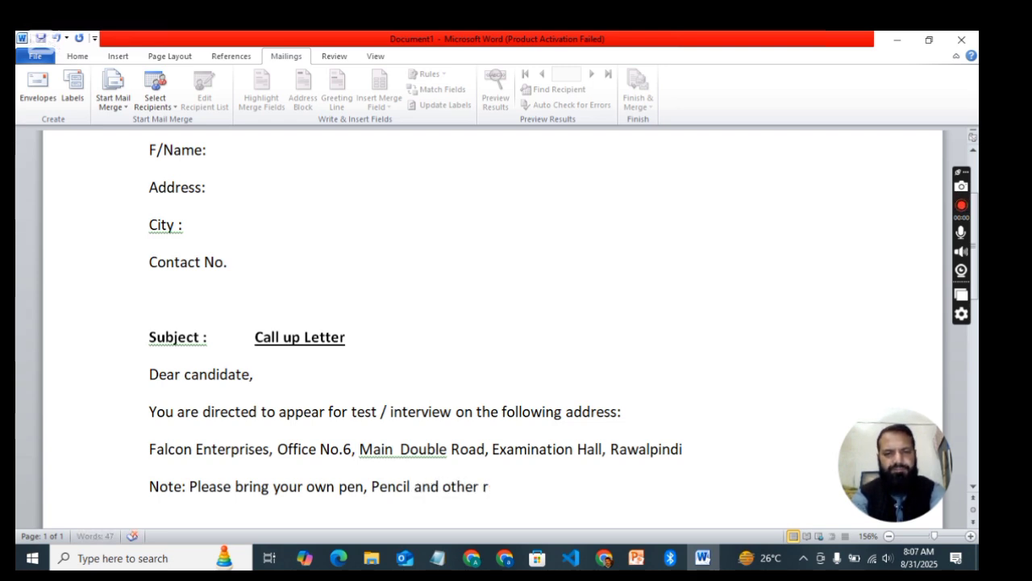
key("BackSpace")
type("writin")
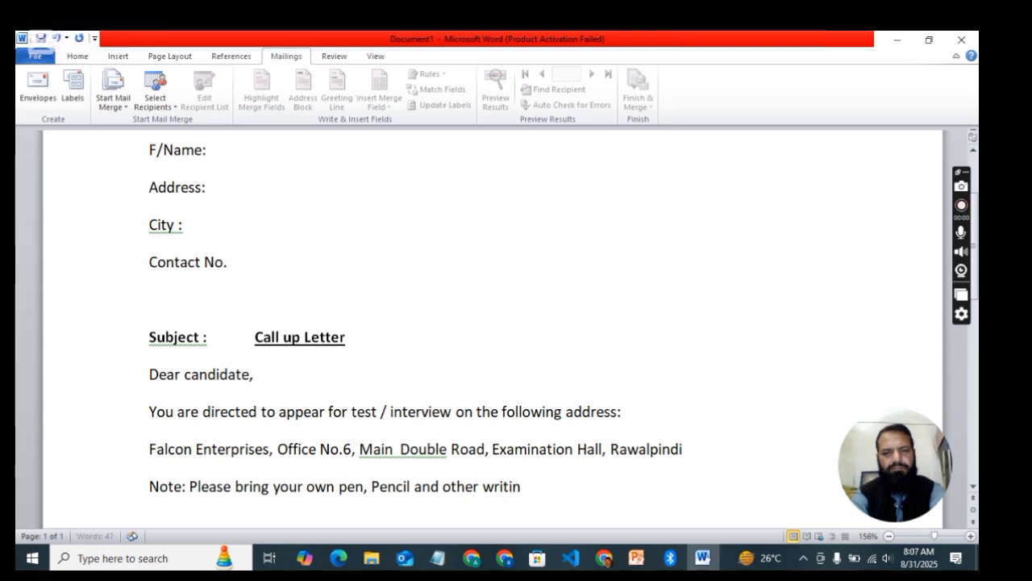
type("g mate")
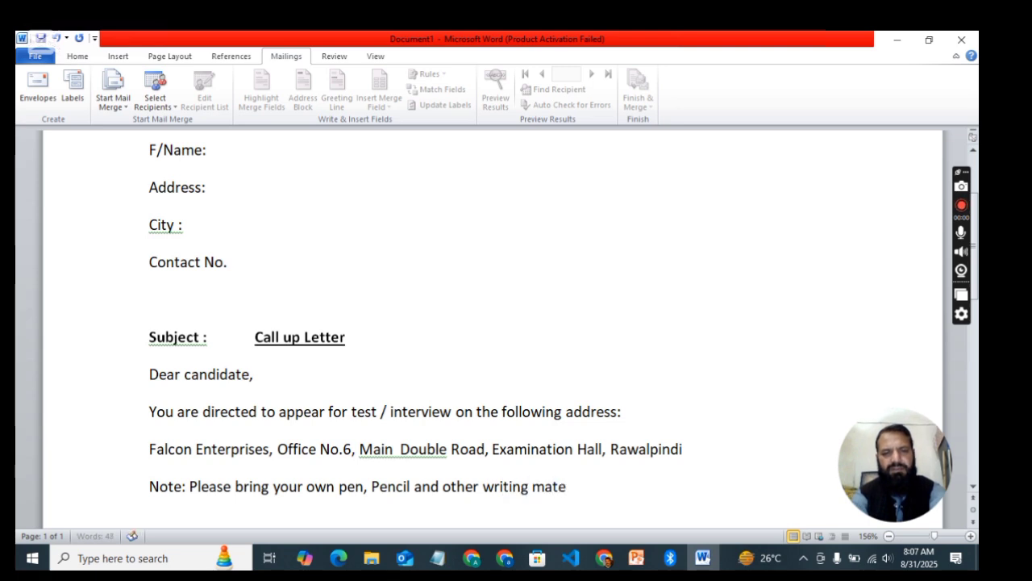
type("rials")
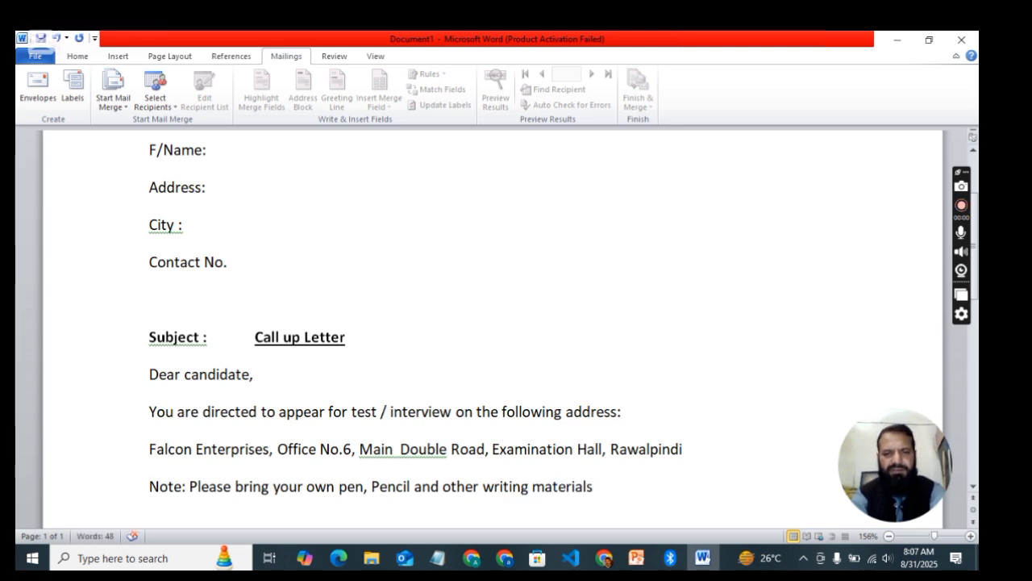
type(". And ")
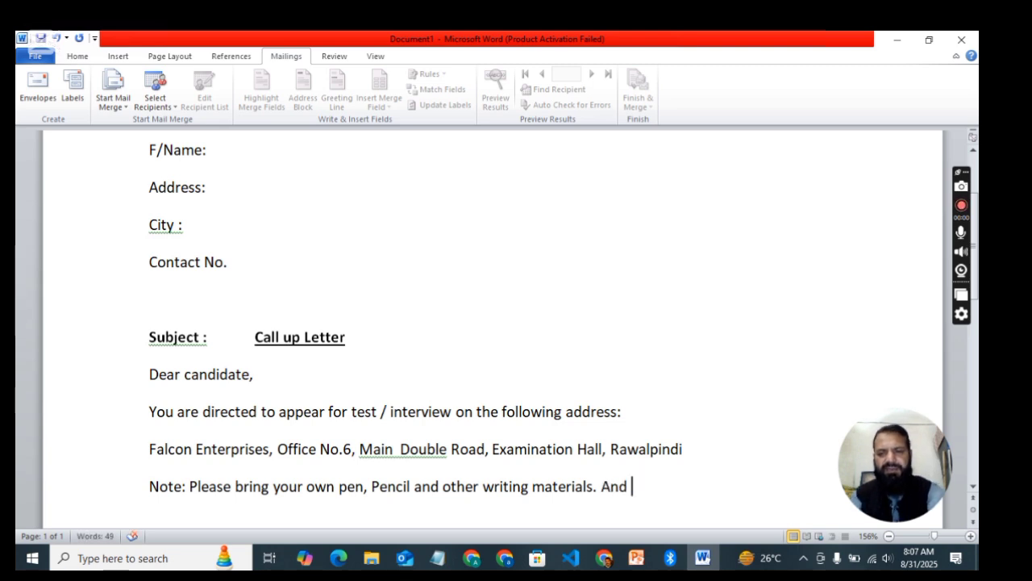
type("Lap")
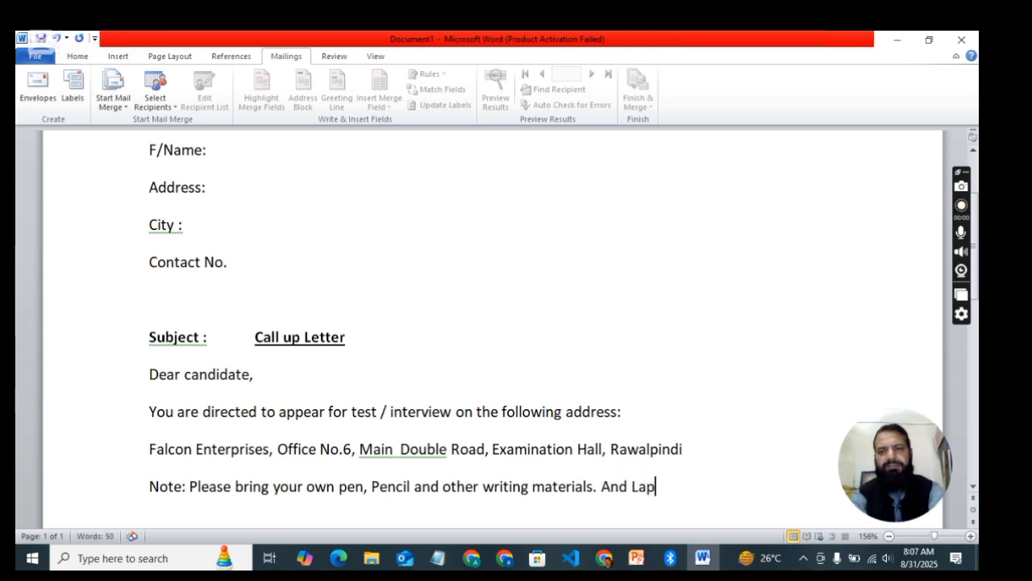
type("Tp")
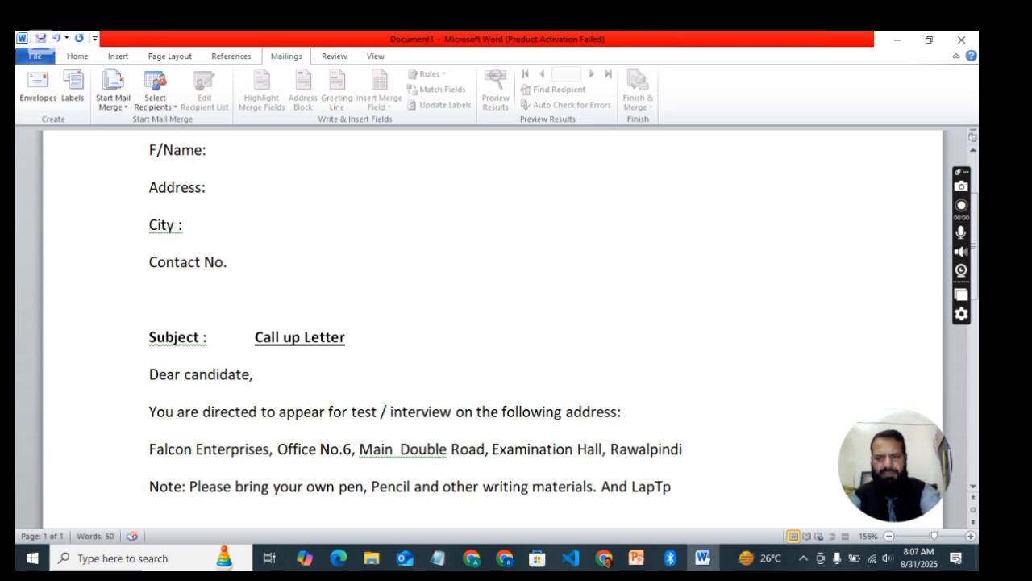
key("BackSpace")
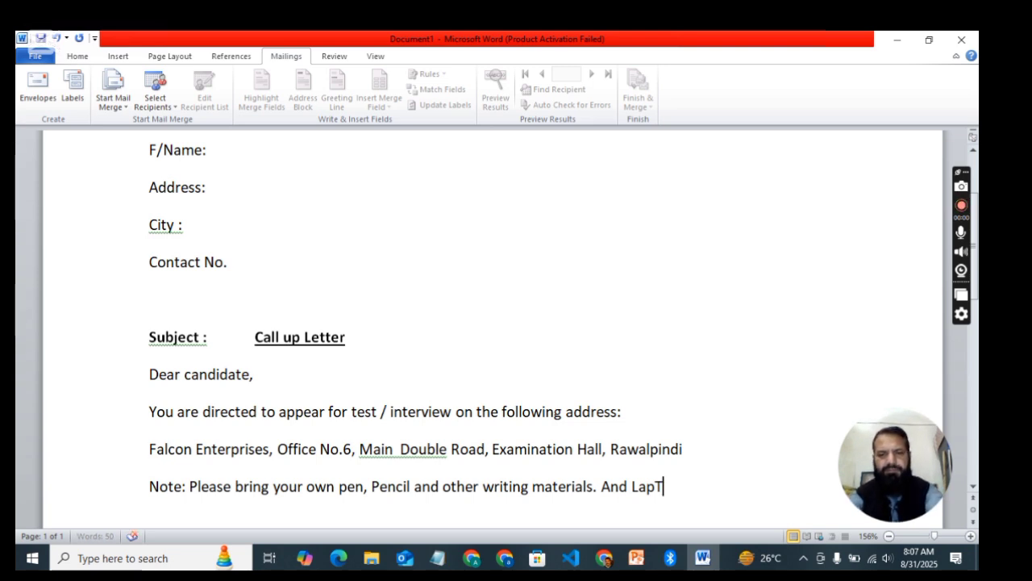
type("op is not")
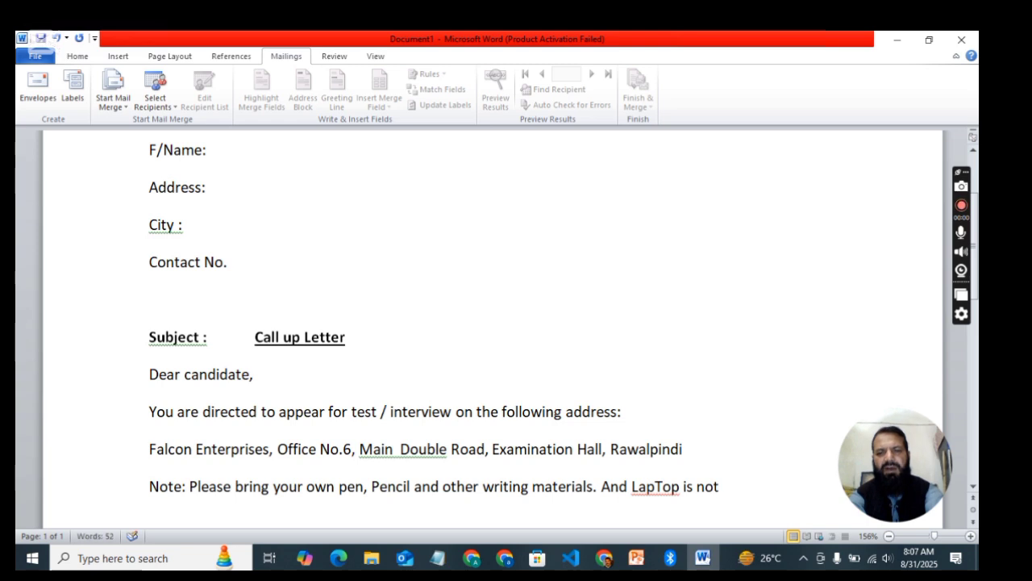
type(" allowed during")
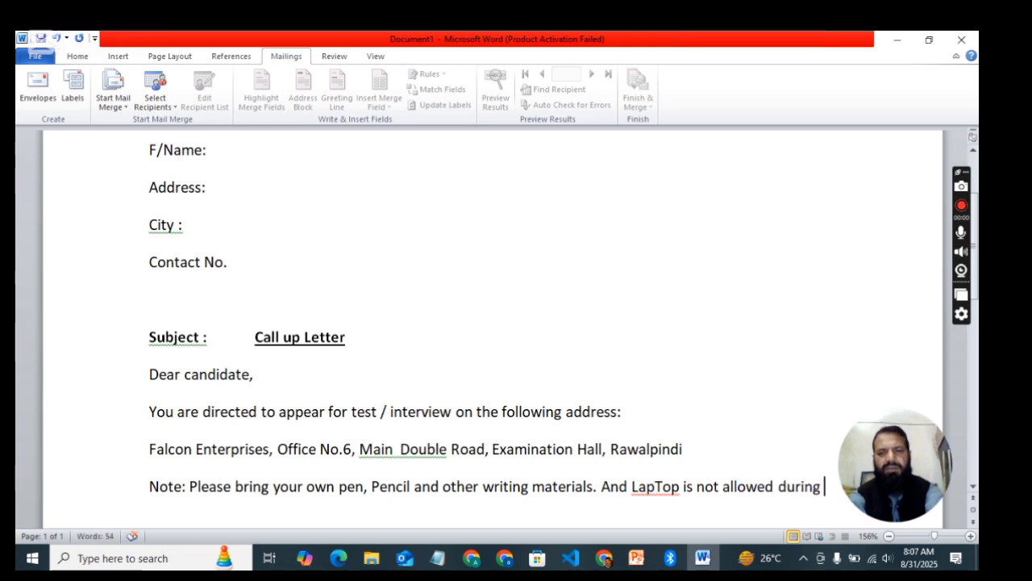
type(" exami")
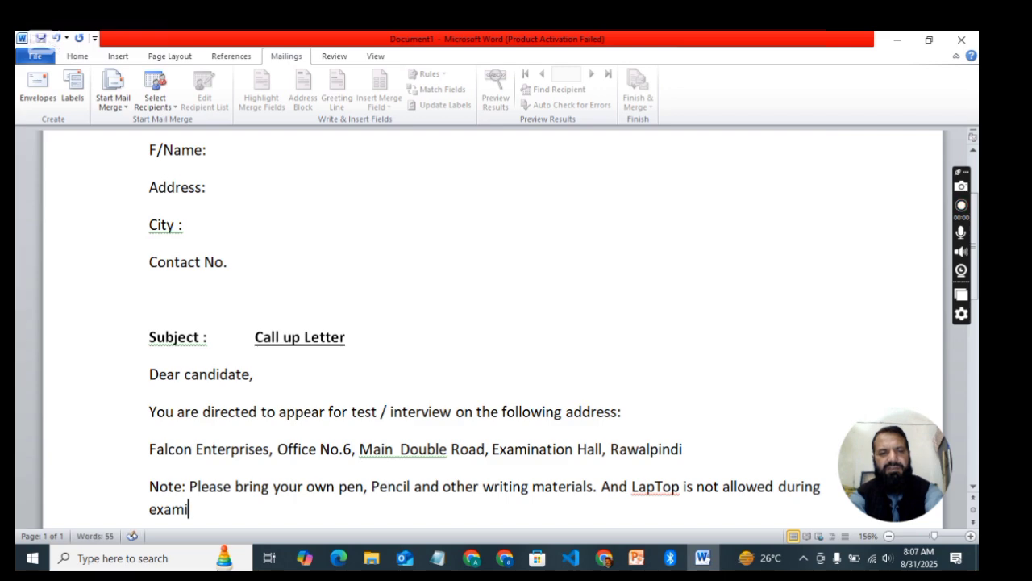
type("nation")
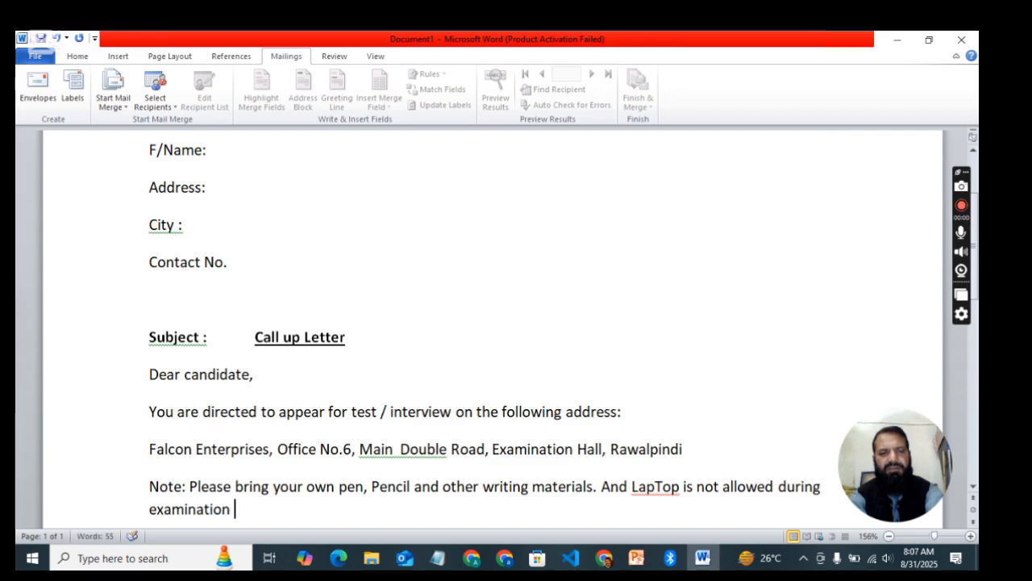
type(".")
scroll(492, 322, "down", 1)
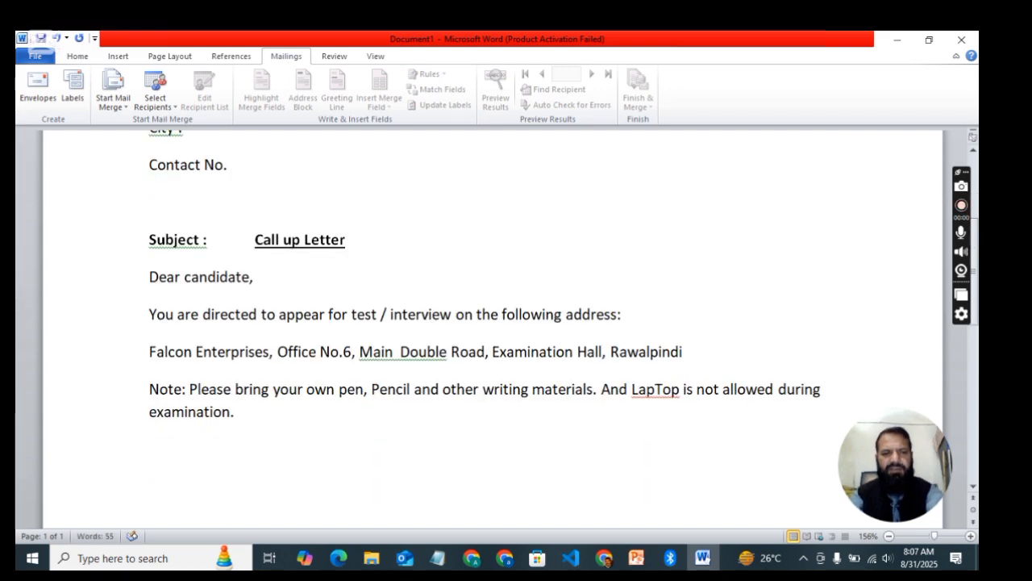
Step: Add the sign-off 'Manager (HR)' two lines below the note
key("Return")
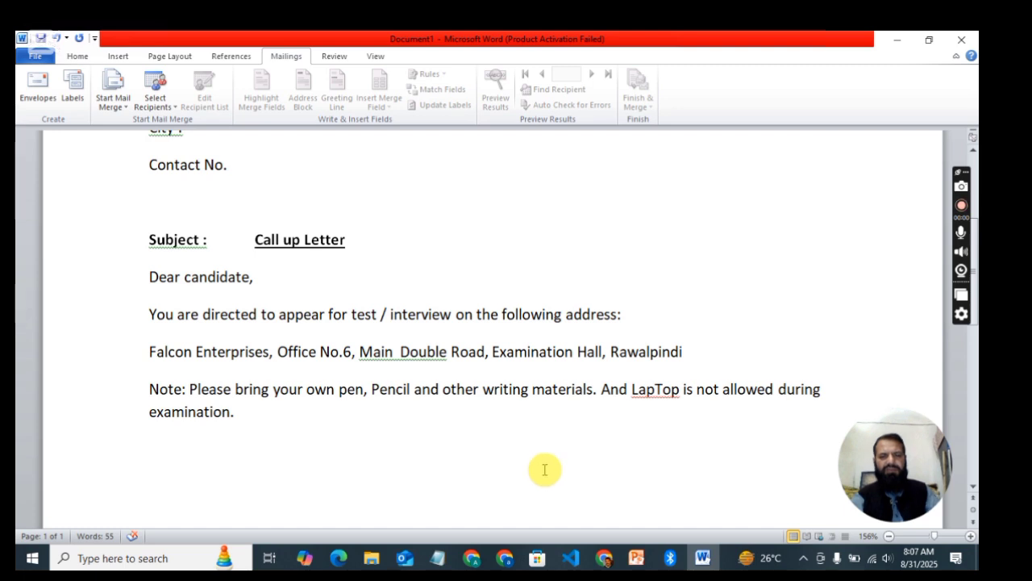
key("Return")
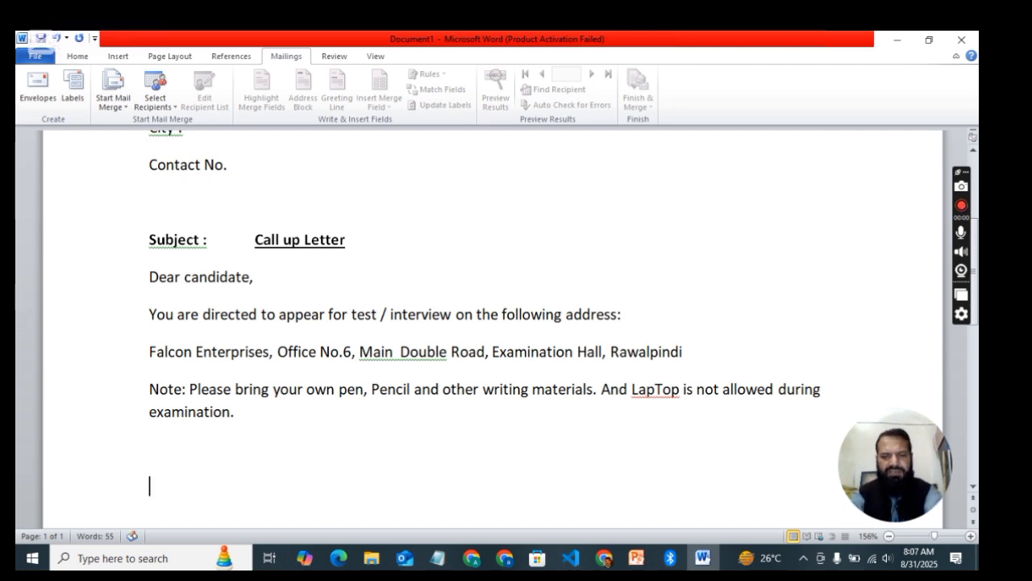
type("Mana")
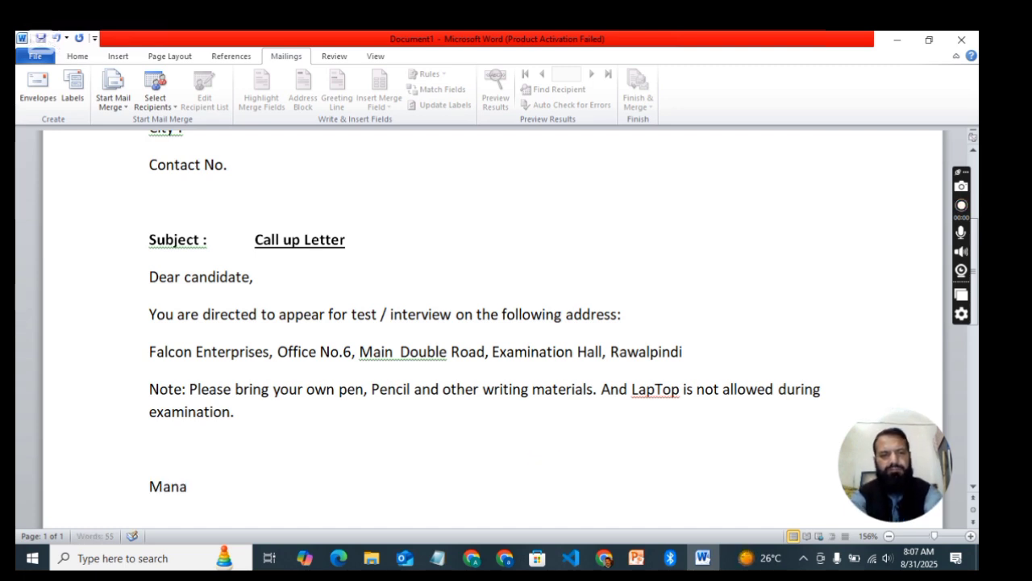
type("ger (H")
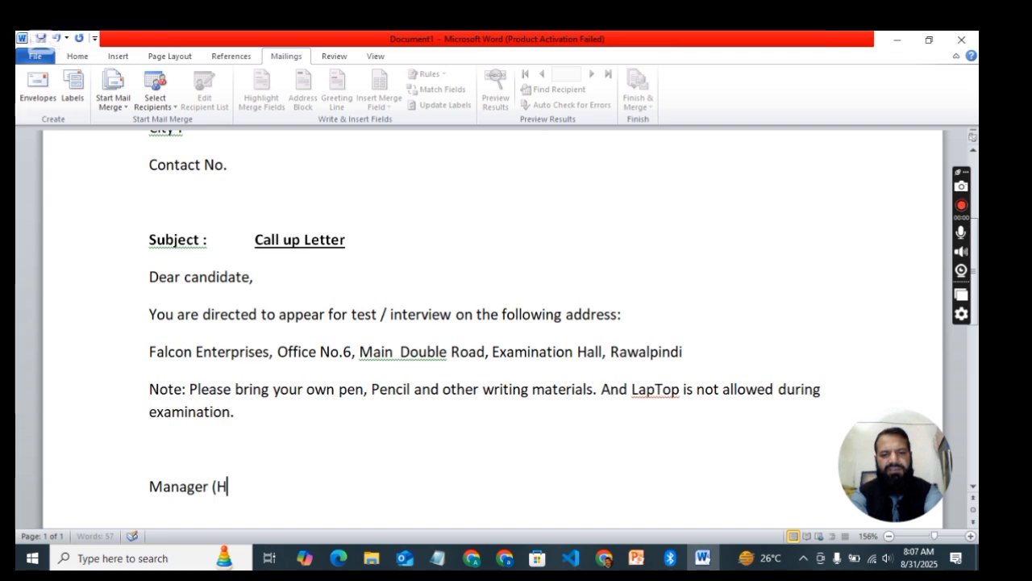
type("R)")
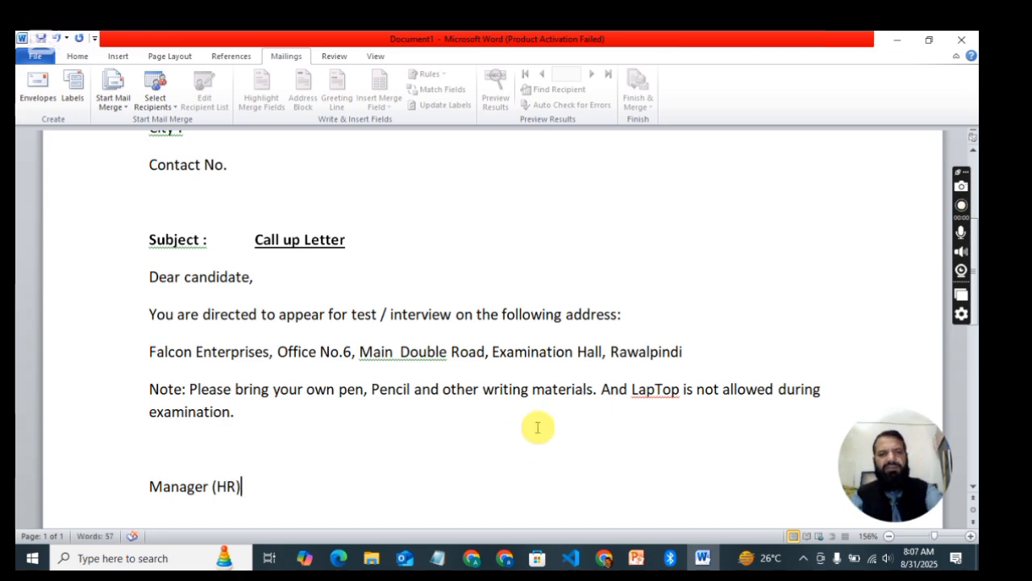
left_click(459, 442)
scroll(433, 350, "up", 5)
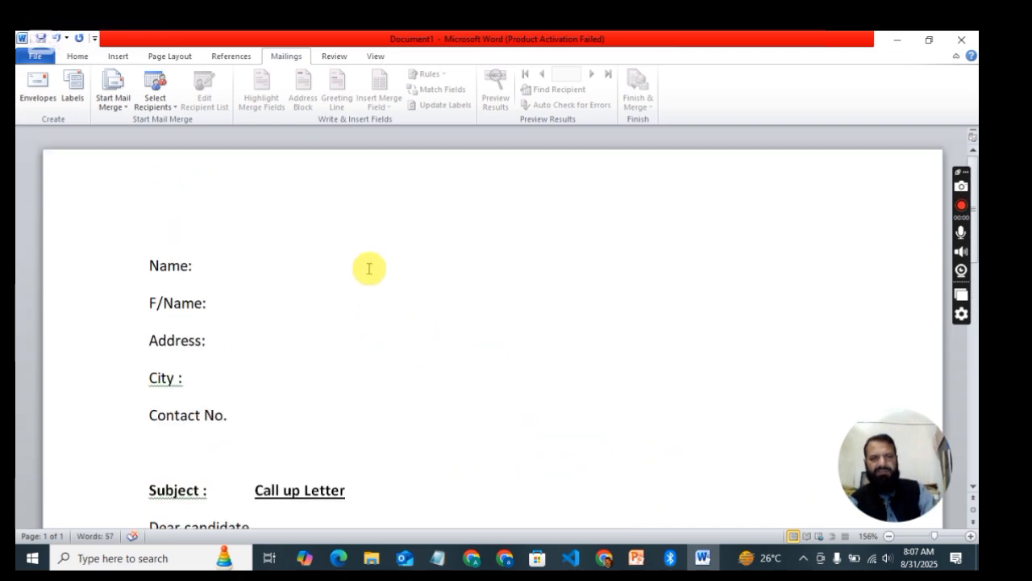
scroll(366, 267, "down", 2)
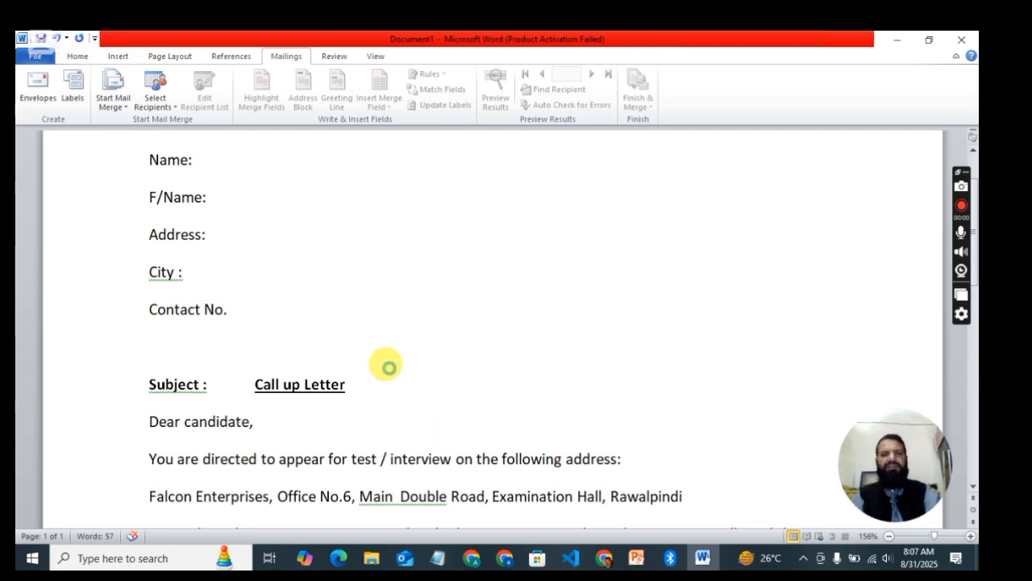
Step: Save the letter to the Desktop with the file name 'Letter for mail'
key("ctrl+s")
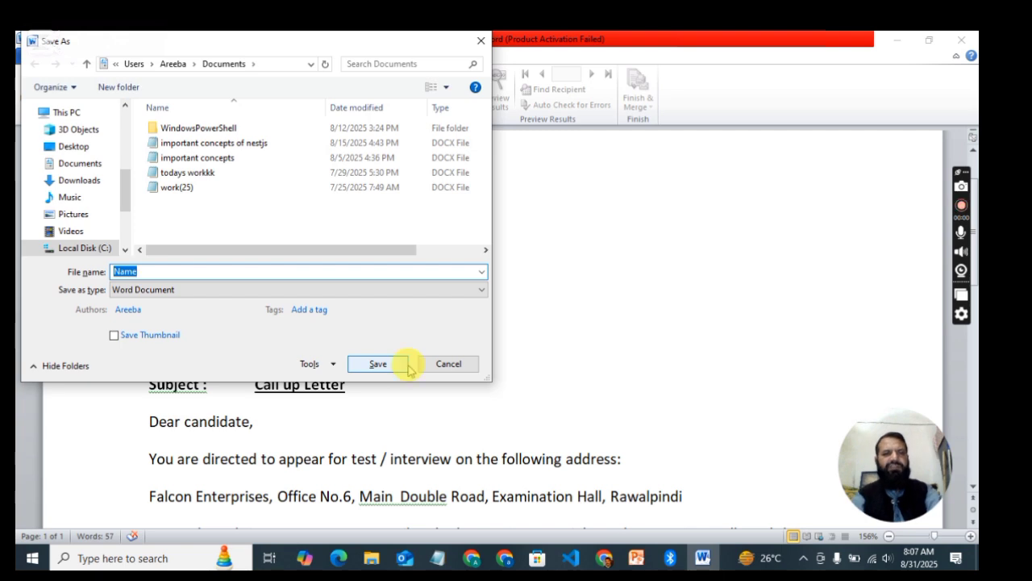
left_click(162, 272)
left_click_drag(161, 273, 81, 275)
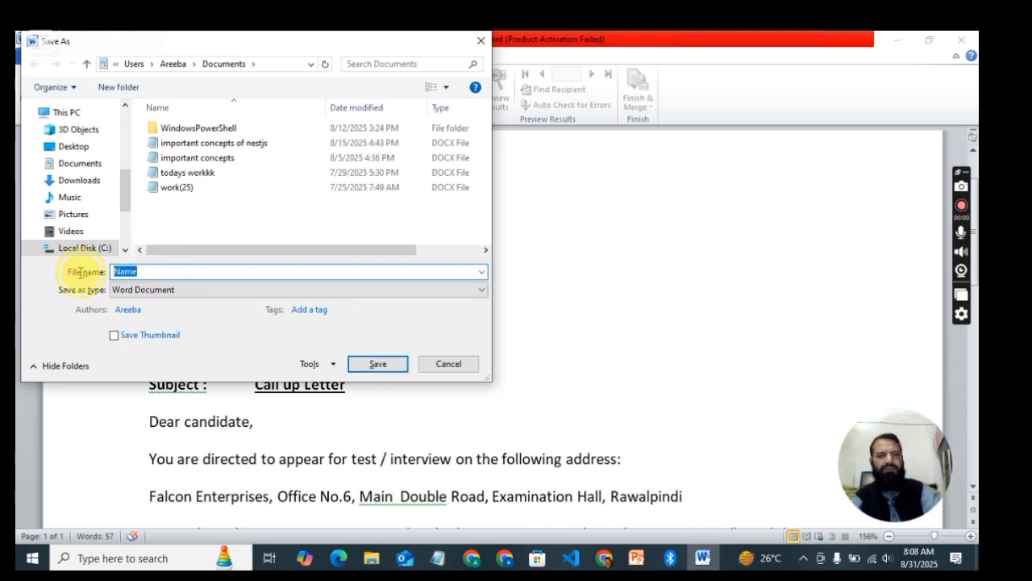
type("Let")
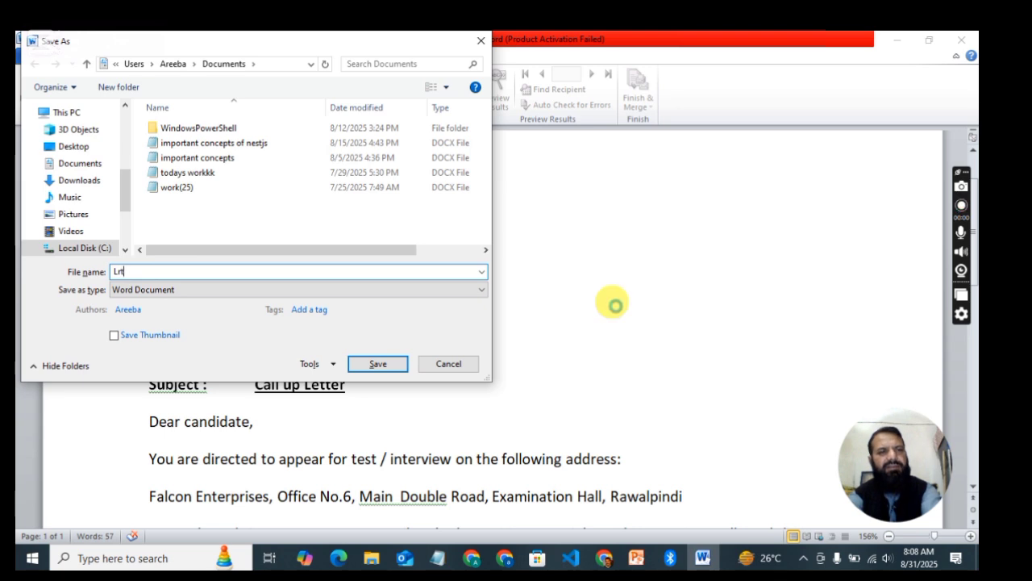
key("BackSpace")
type("etter")
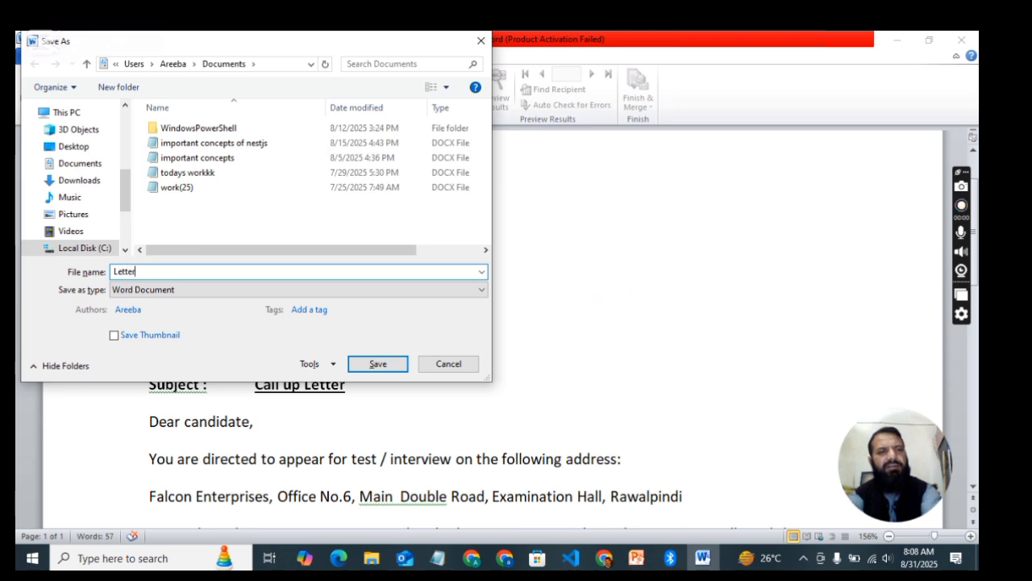
type(" for mail")
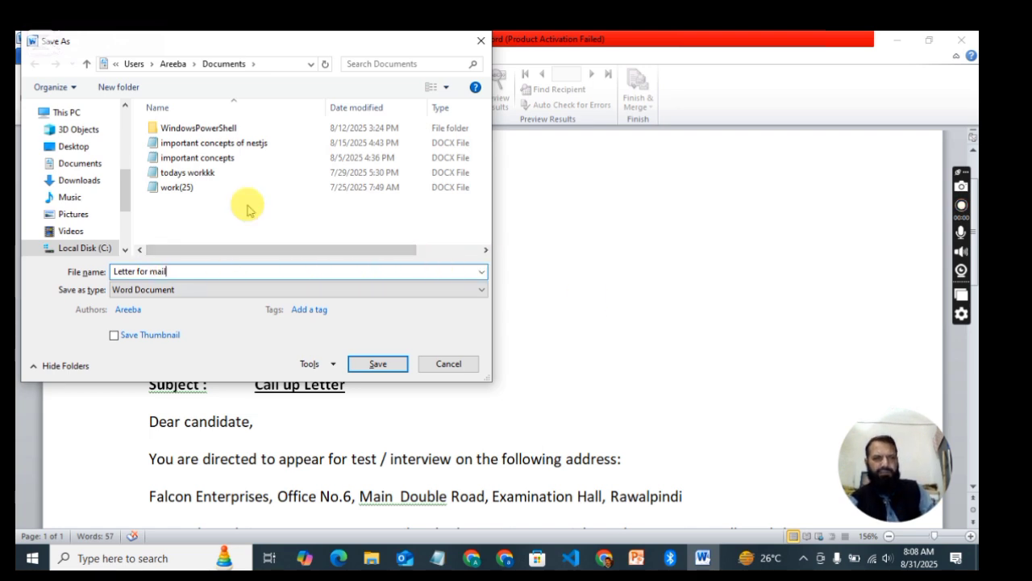
left_click_drag(126, 196, 133, 133)
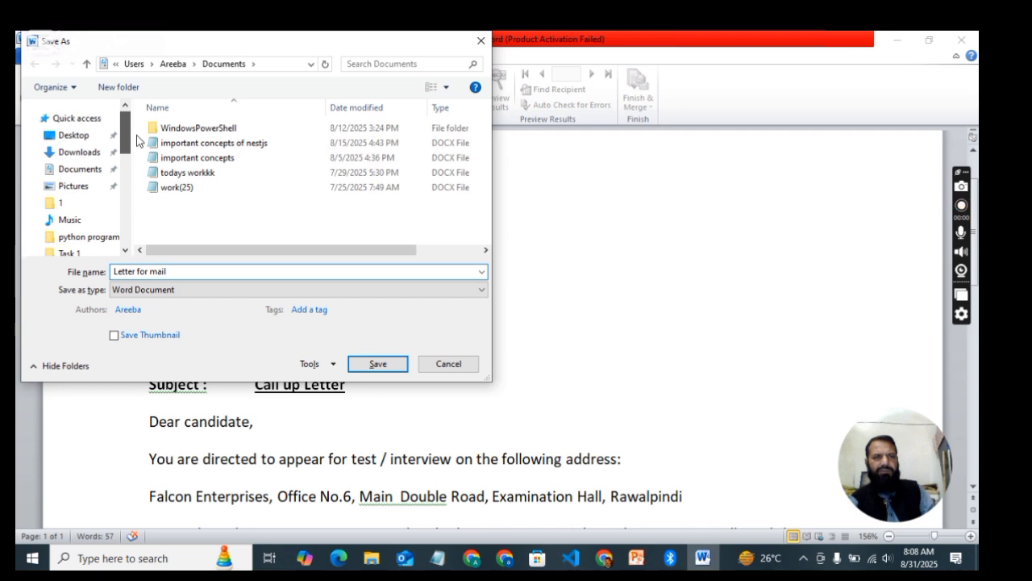
scroll(97, 158, "down", 1)
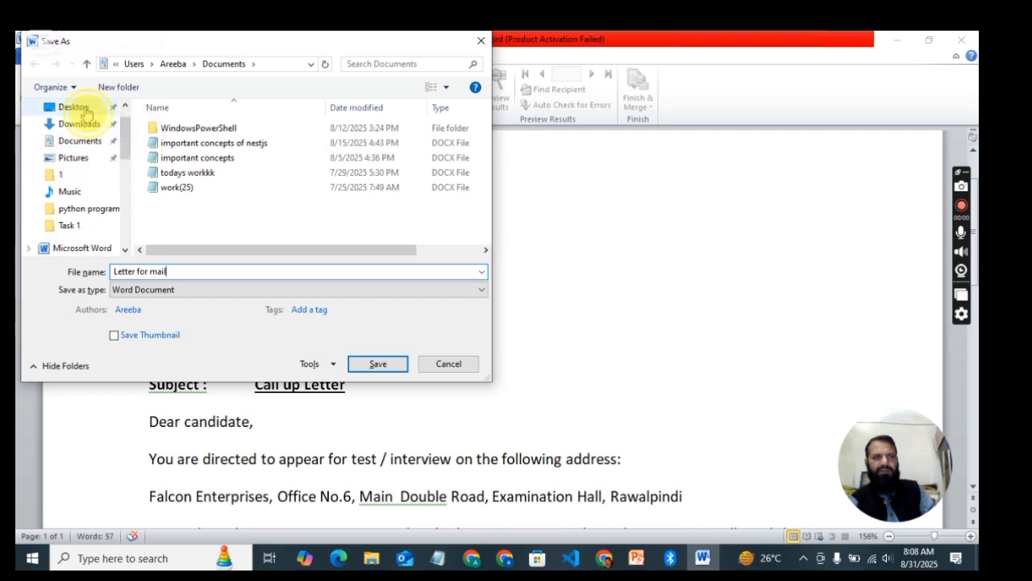
left_click(84, 107)
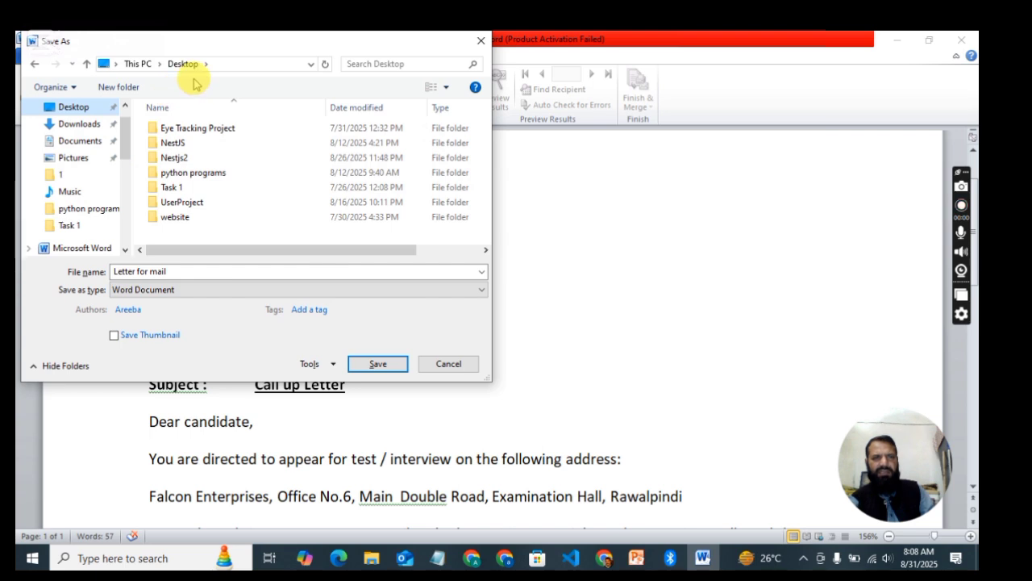
left_click(379, 366)
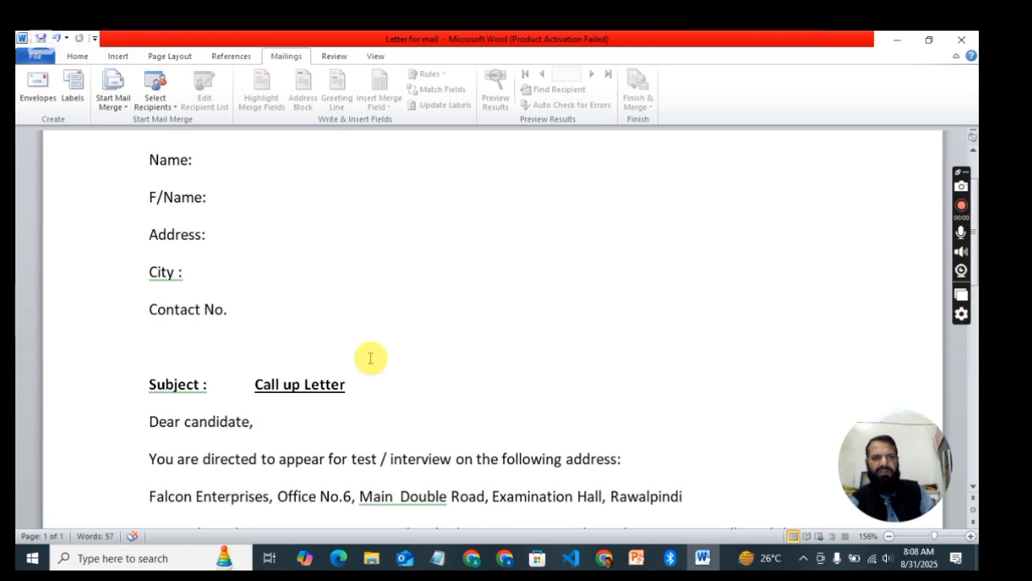
Step: Start a new recipient list from Select Recipients, opening an empty New Address List dialog
left_click(159, 93)
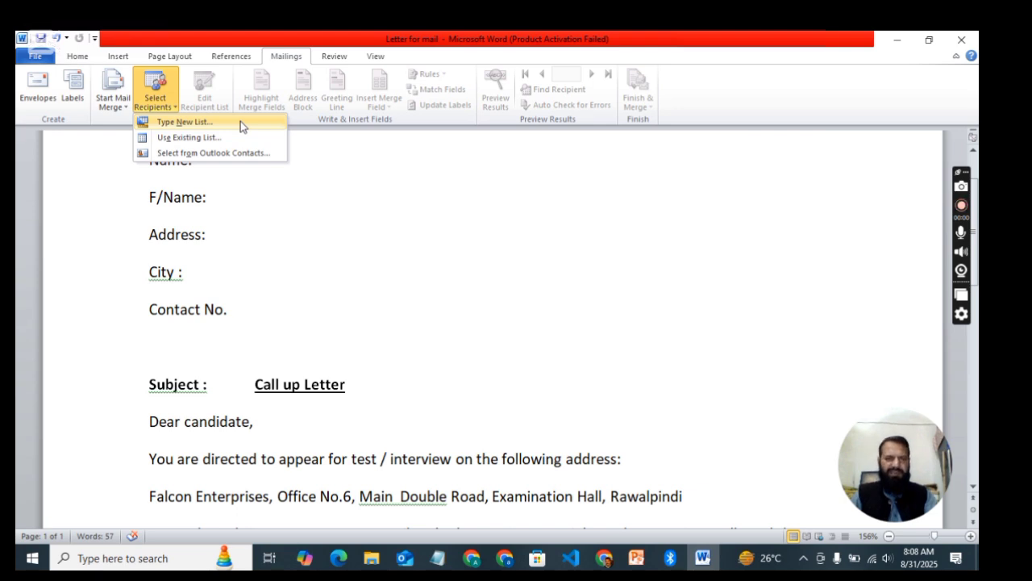
left_click(180, 123)
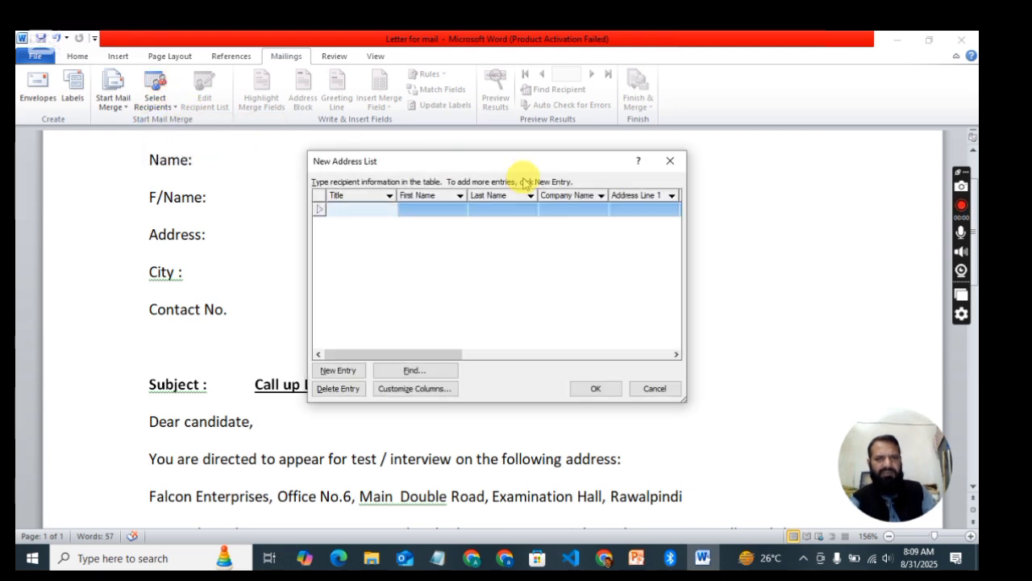
left_click_drag(472, 161, 540, 164)
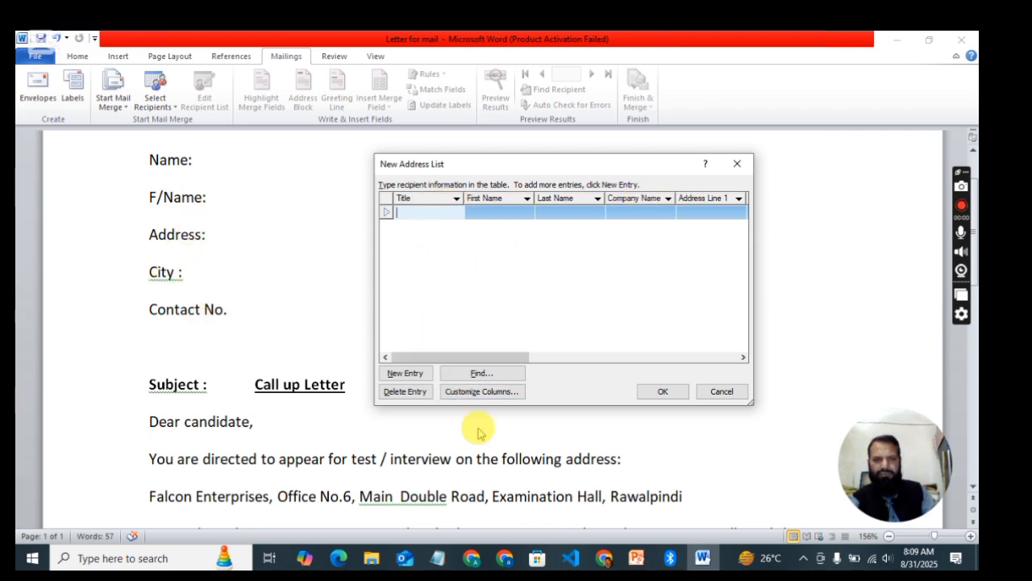
Step: Remove the Title field from the address list's columns
left_click(472, 392)
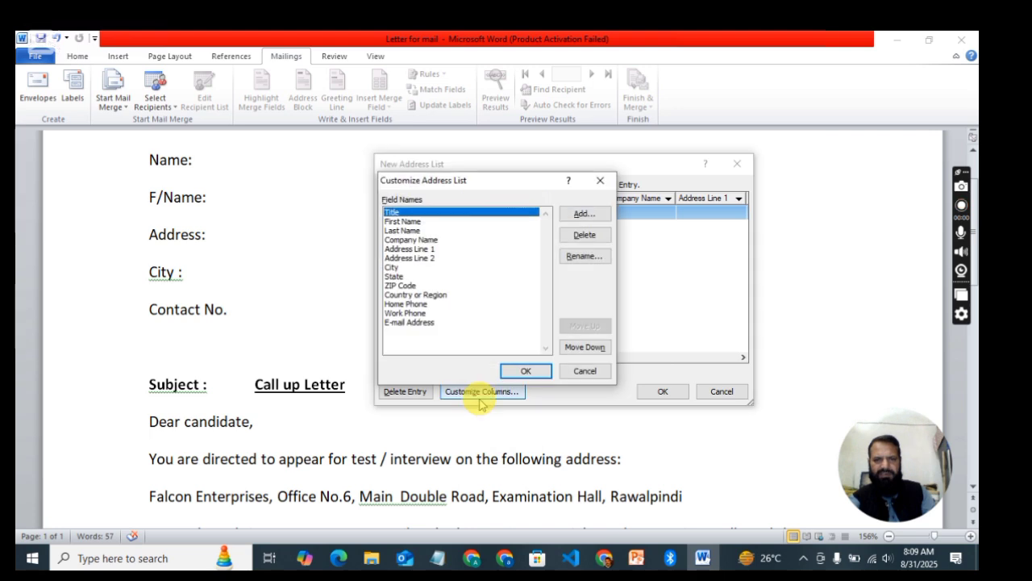
left_click_drag(490, 181, 636, 176)
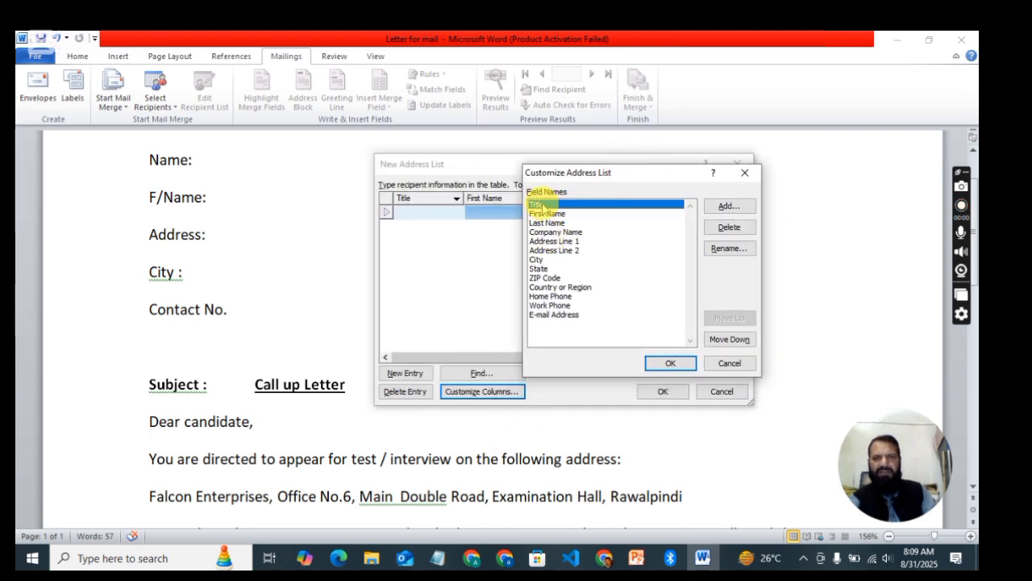
left_click(718, 229)
left_click(472, 330)
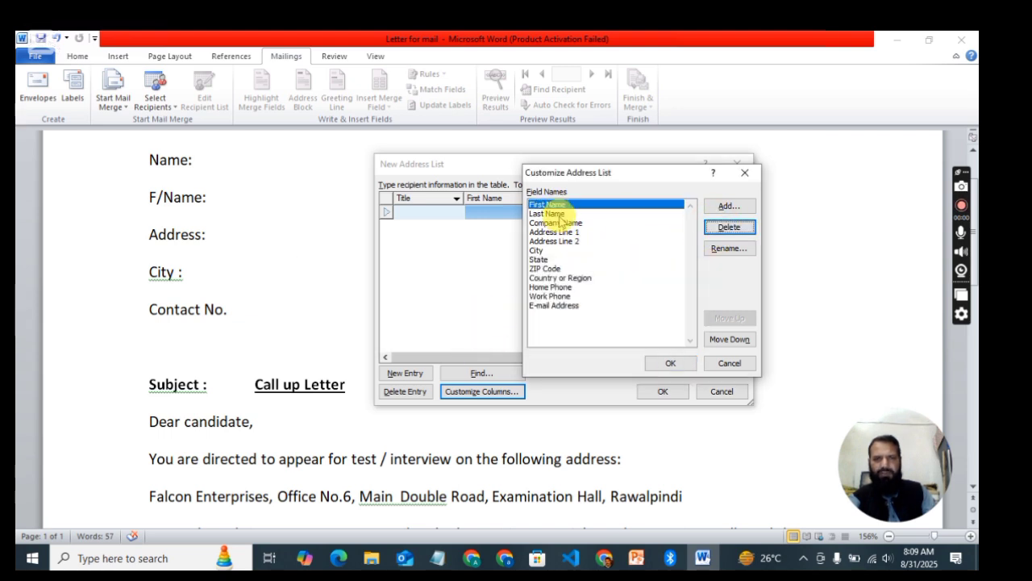
Step: Rename the Last Name field to Father Name
left_click(557, 213)
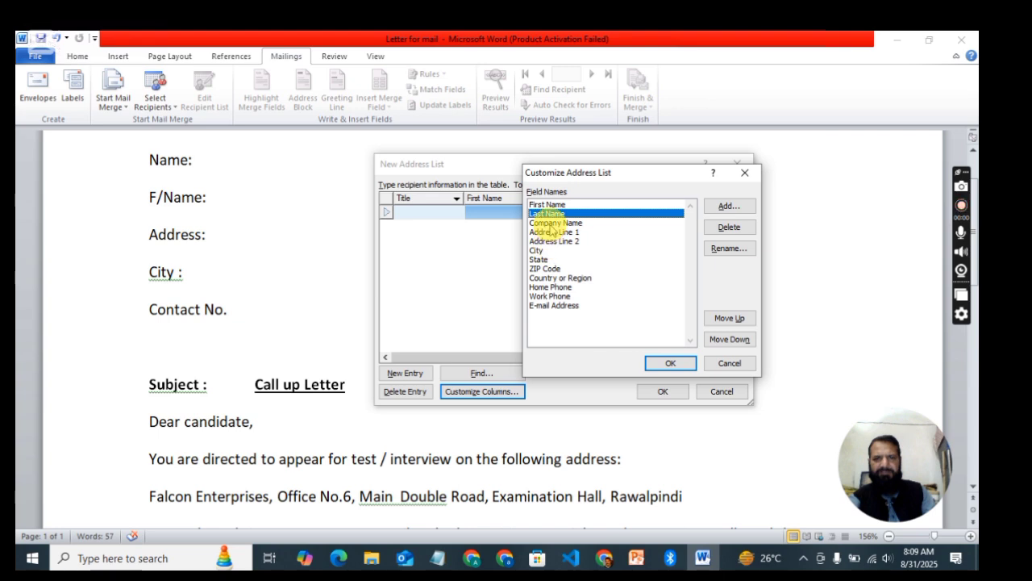
left_click(580, 205)
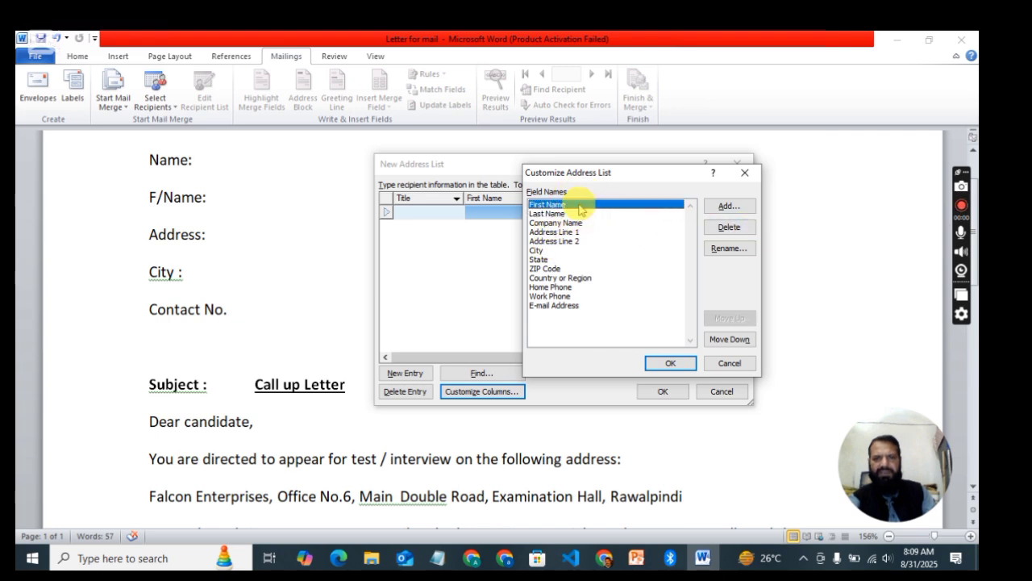
left_click(570, 214)
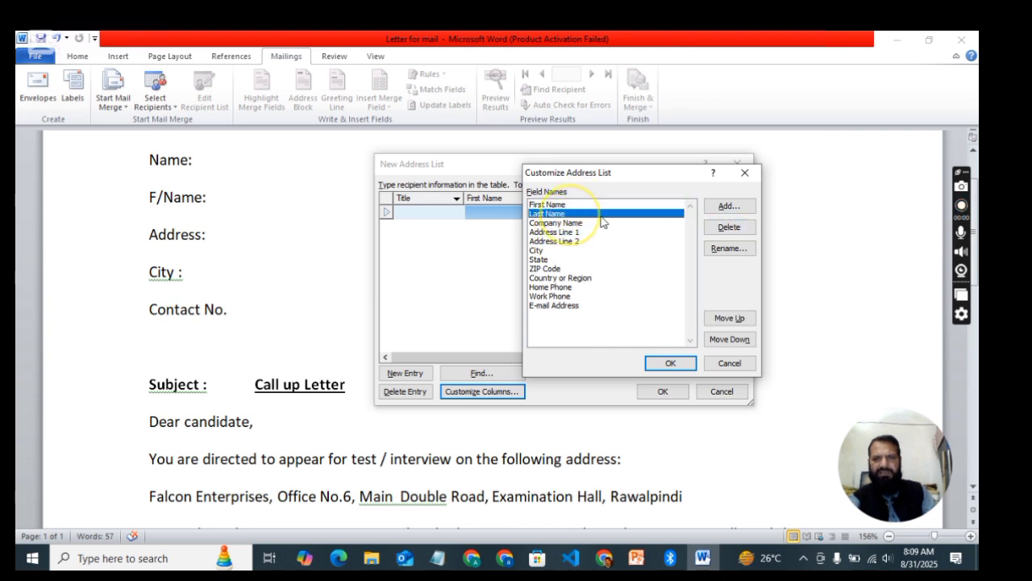
left_click(723, 250)
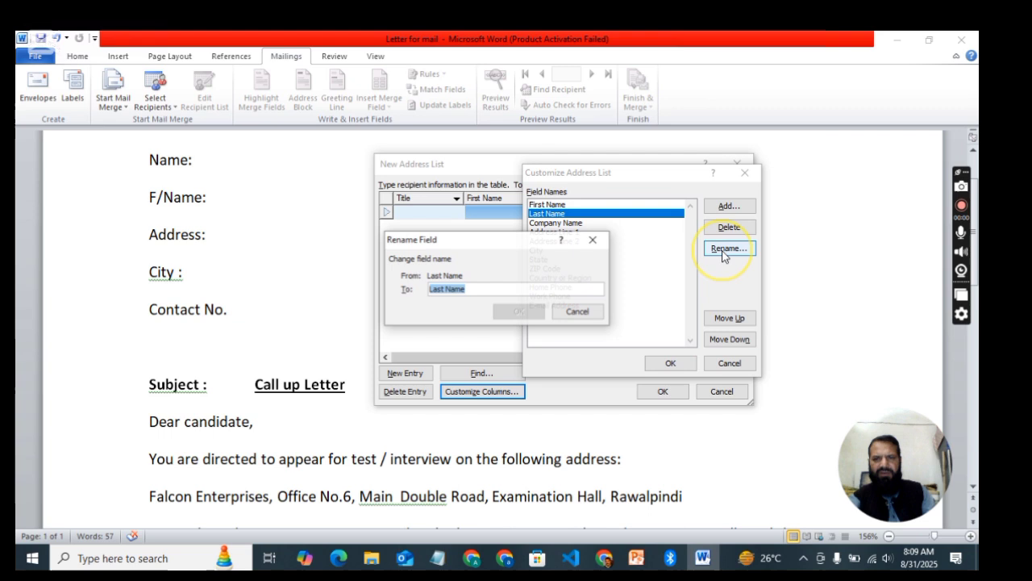
left_click(476, 289)
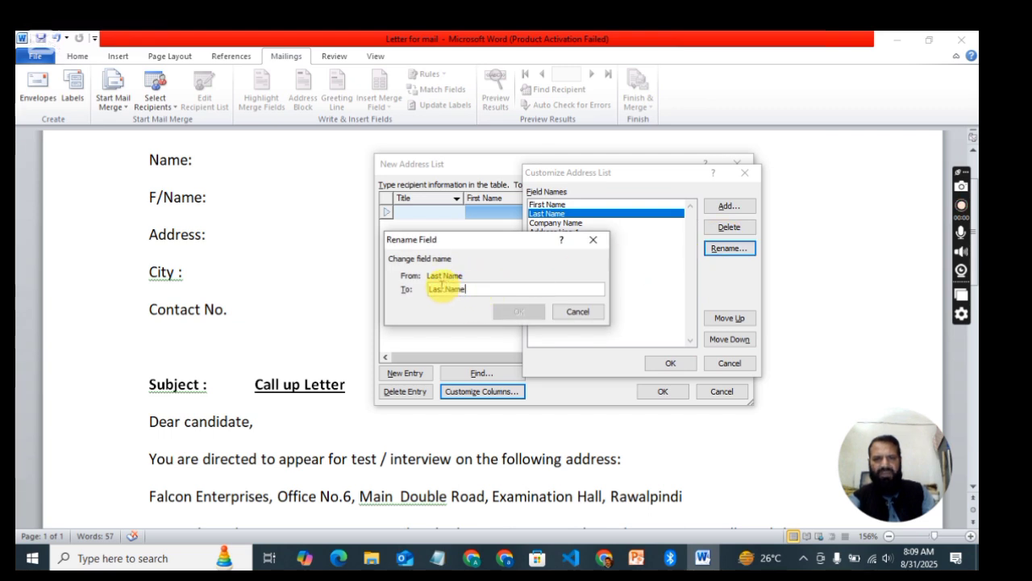
double_click(434, 289)
type("F/")
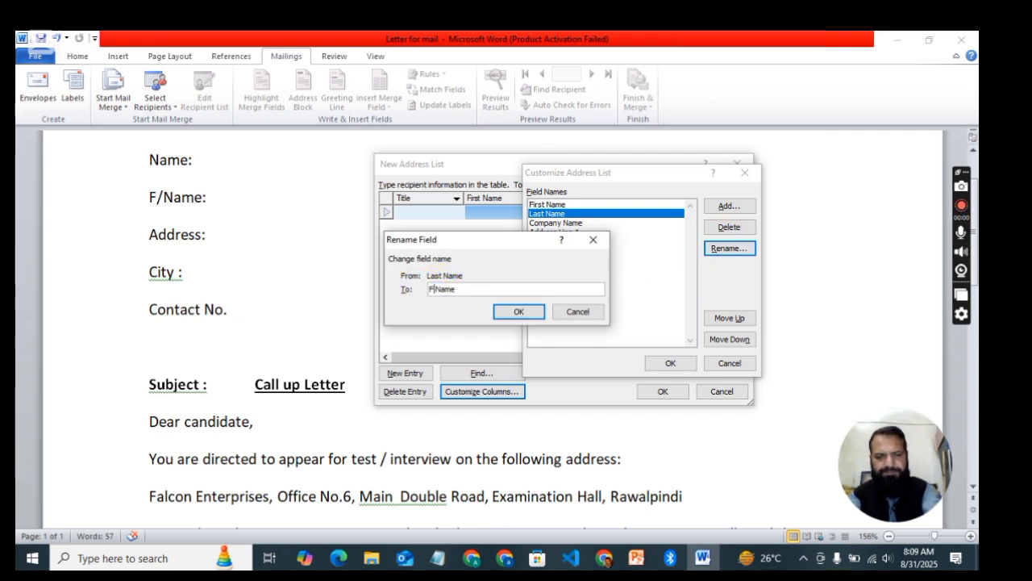
type("/")
key("BackSpace")
type("ate")
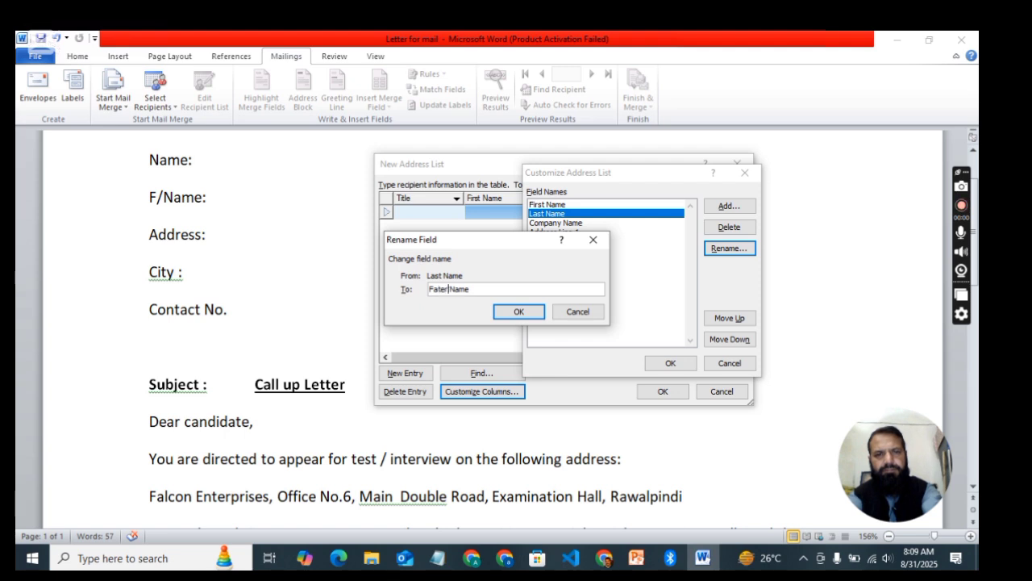
key("BackSpace")
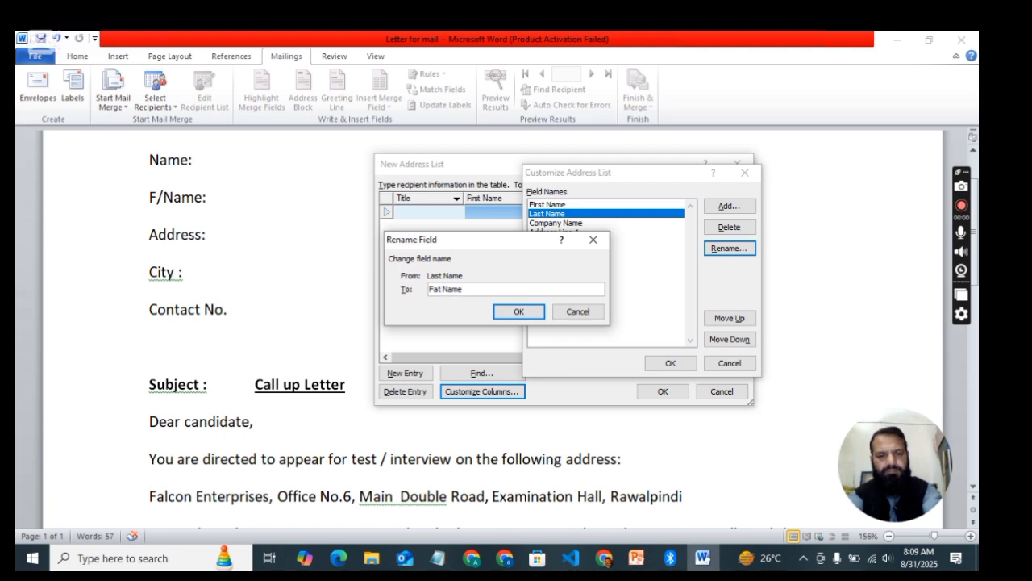
type("her")
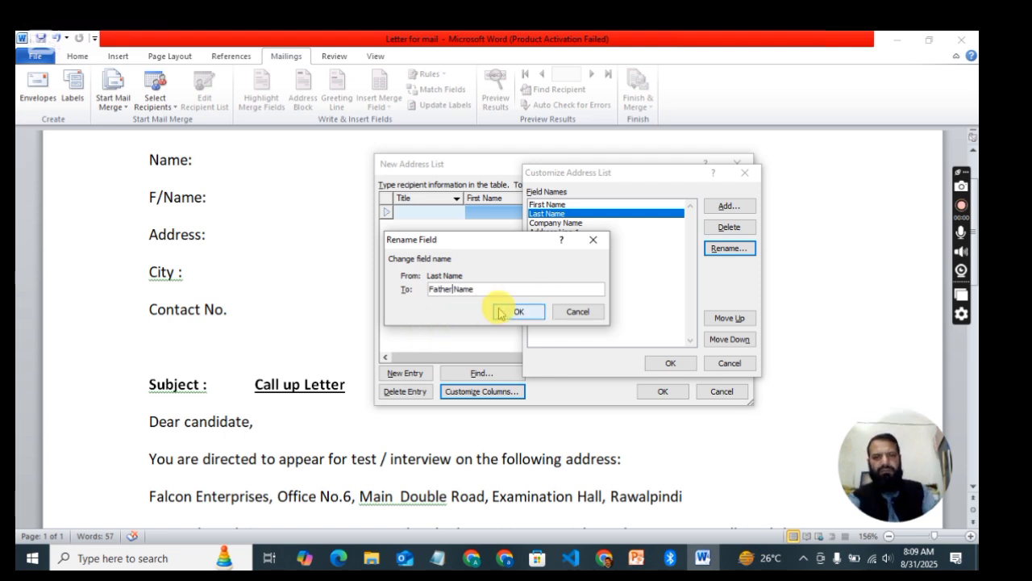
left_click(510, 313)
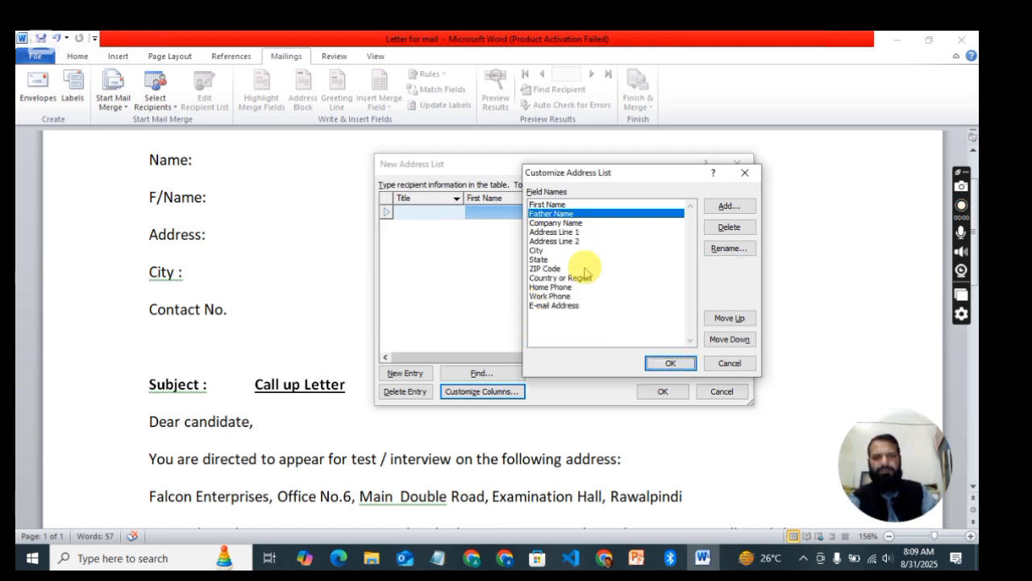
Step: Delete the Company Name, Address Line 2 and State fields
left_click(553, 232)
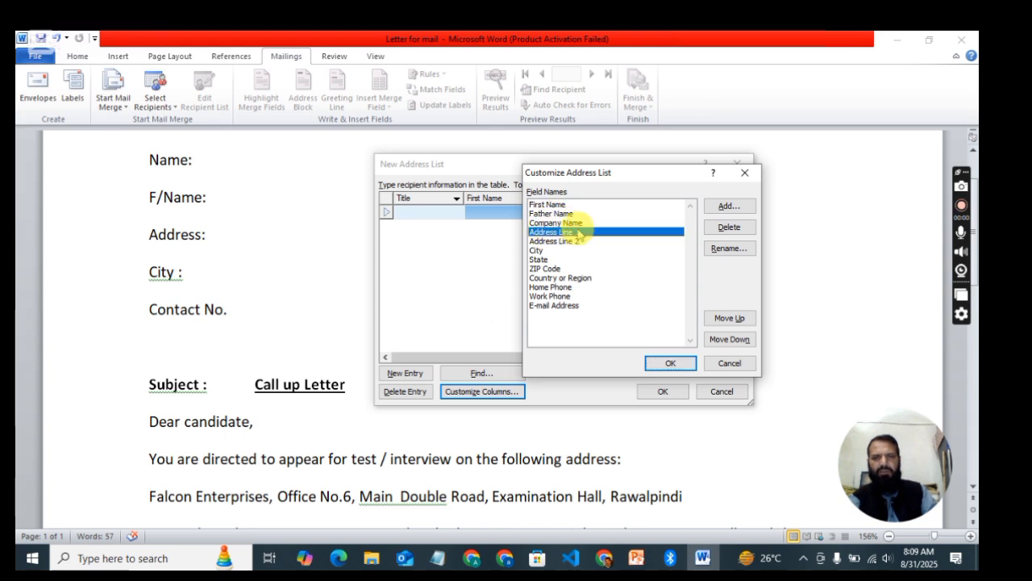
left_click(573, 224)
left_click(729, 227)
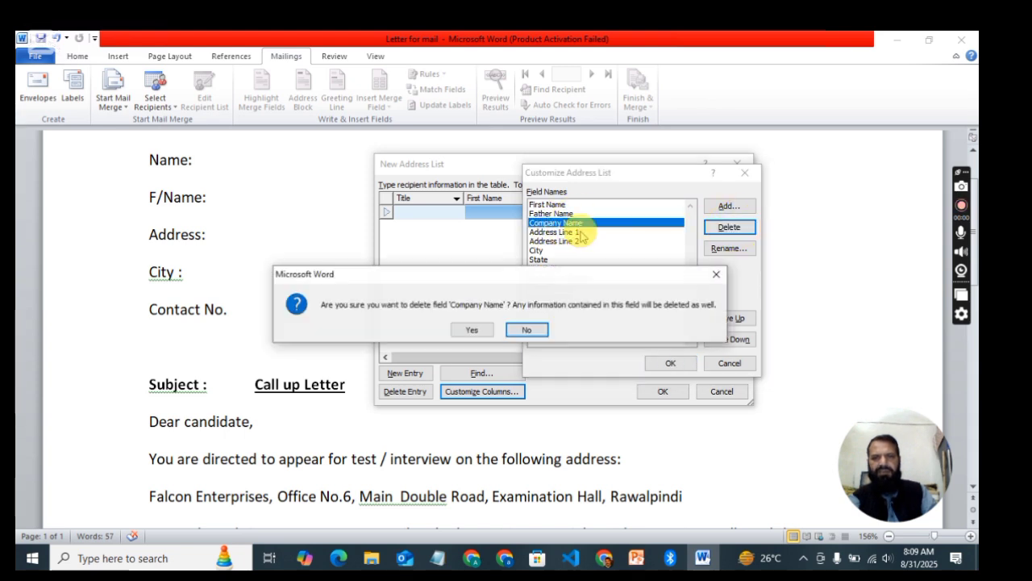
left_click(472, 329)
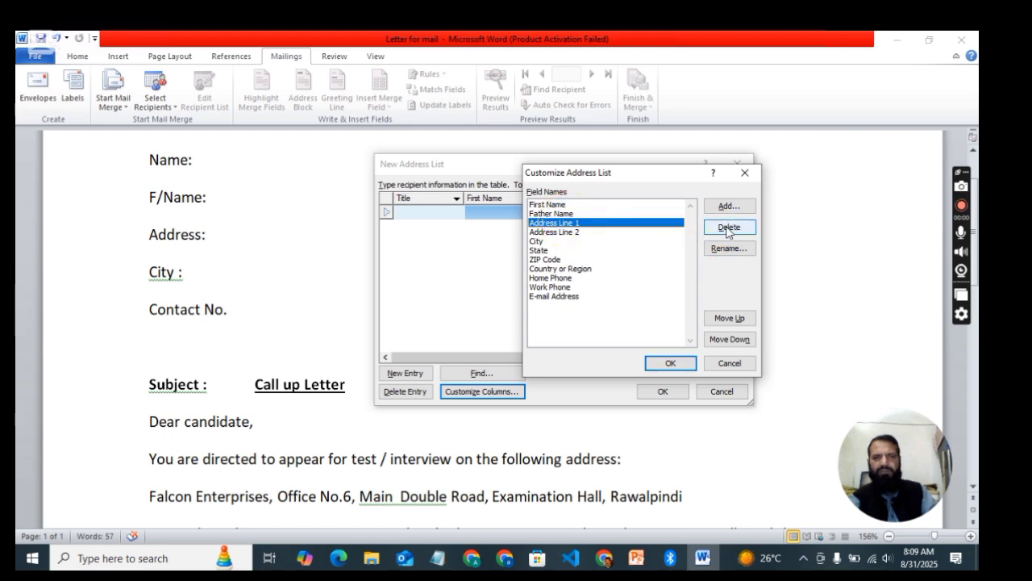
left_click(565, 231)
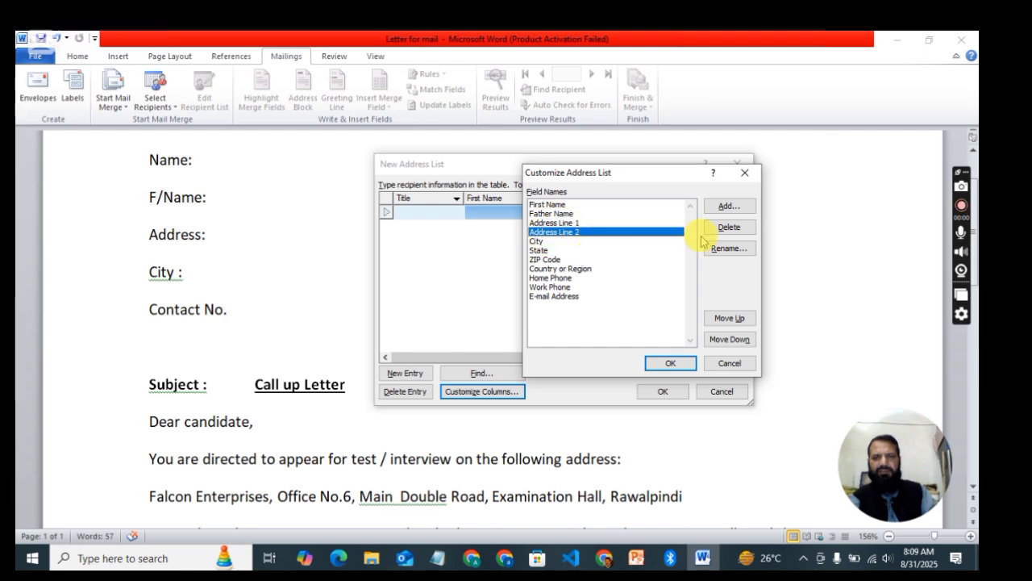
left_click(728, 226)
left_click(470, 330)
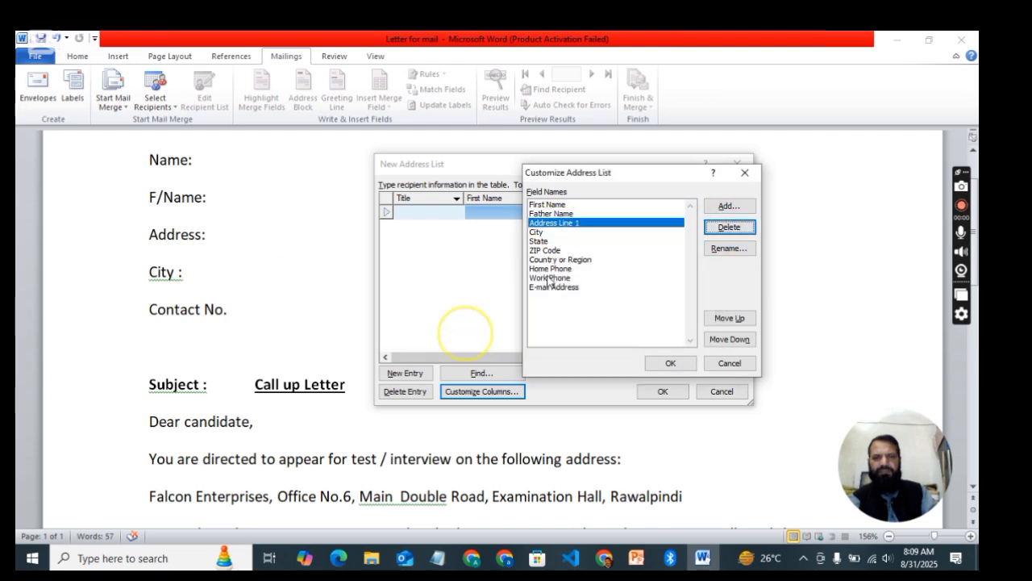
left_click(542, 233)
left_click(540, 241)
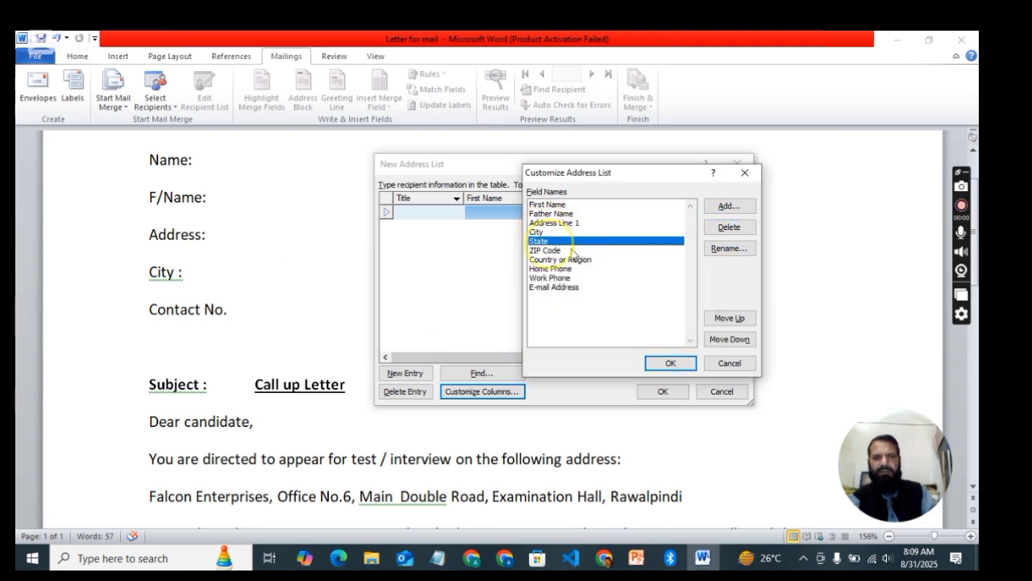
left_click(728, 227)
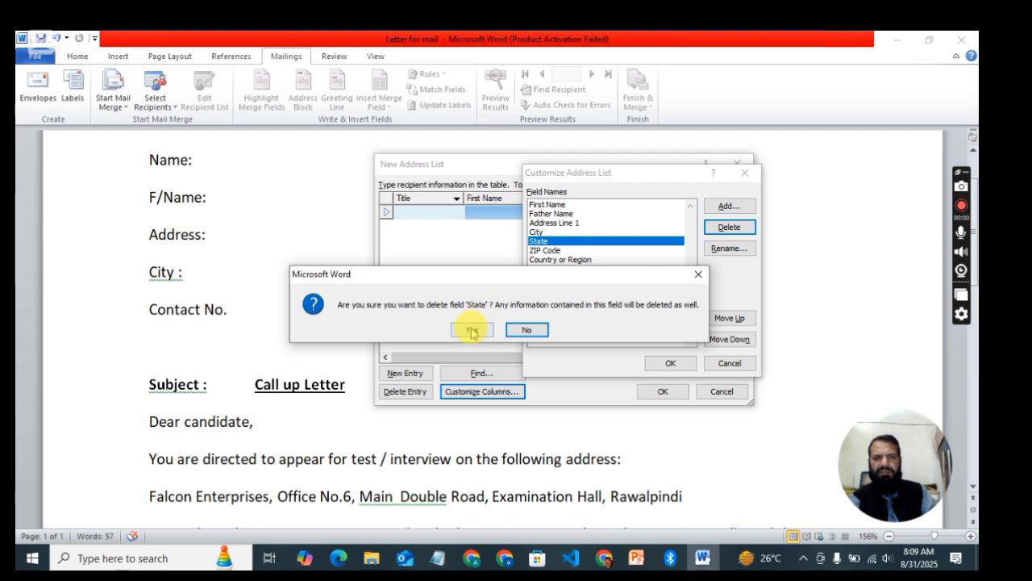
left_click(471, 330)
Step: Delete the ZIP Code, Country or Region, Home Phone and E-mail Address fields
left_click(563, 241)
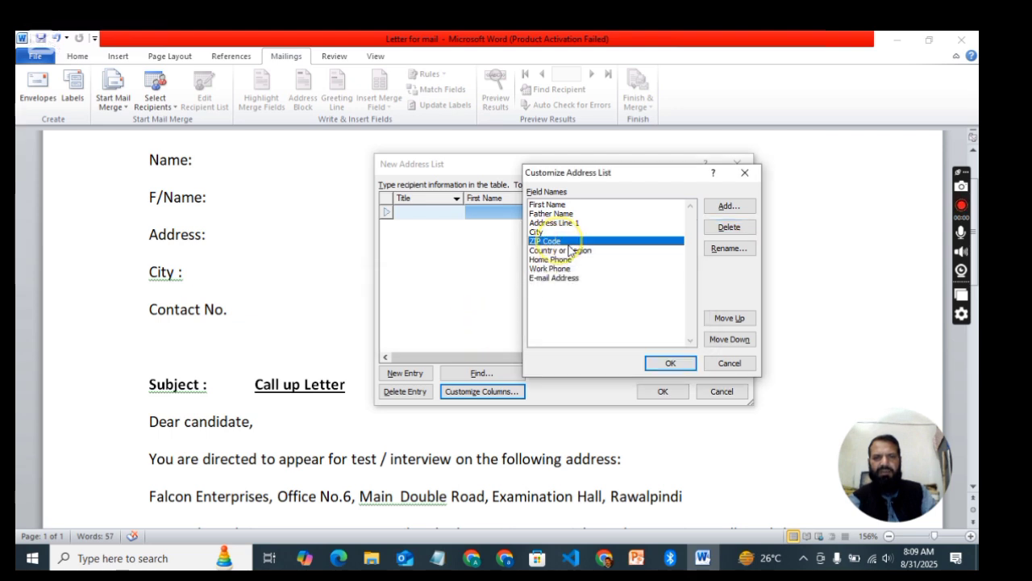
left_click(728, 227)
left_click(473, 331)
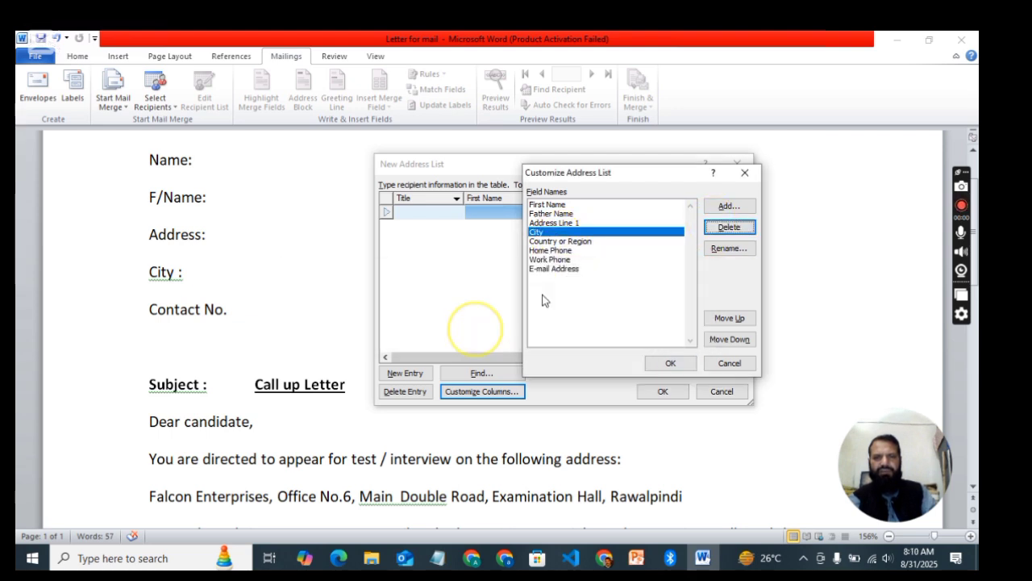
left_click(553, 241)
left_click(726, 228)
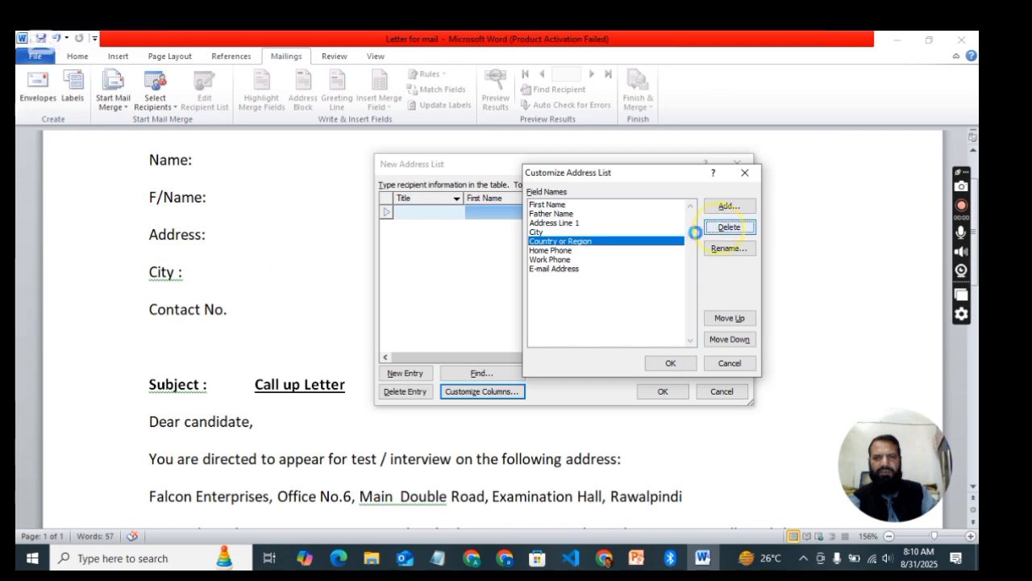
left_click(471, 330)
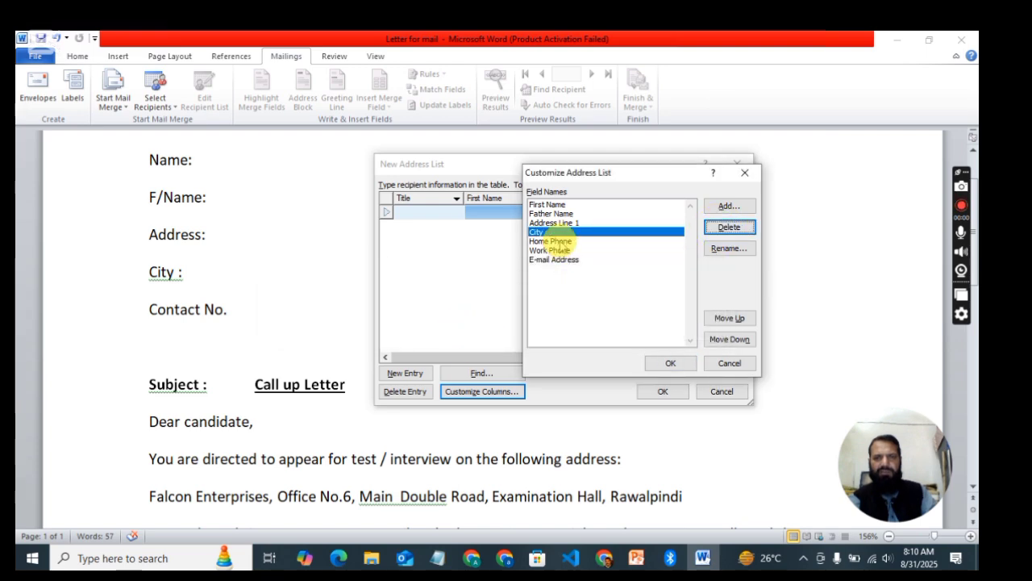
left_click(556, 241)
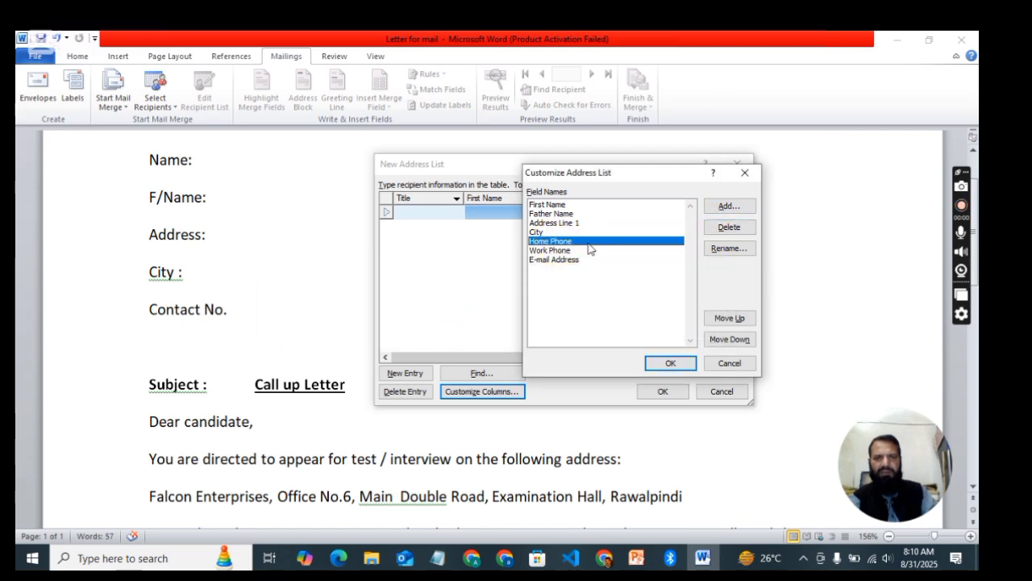
left_click(728, 227)
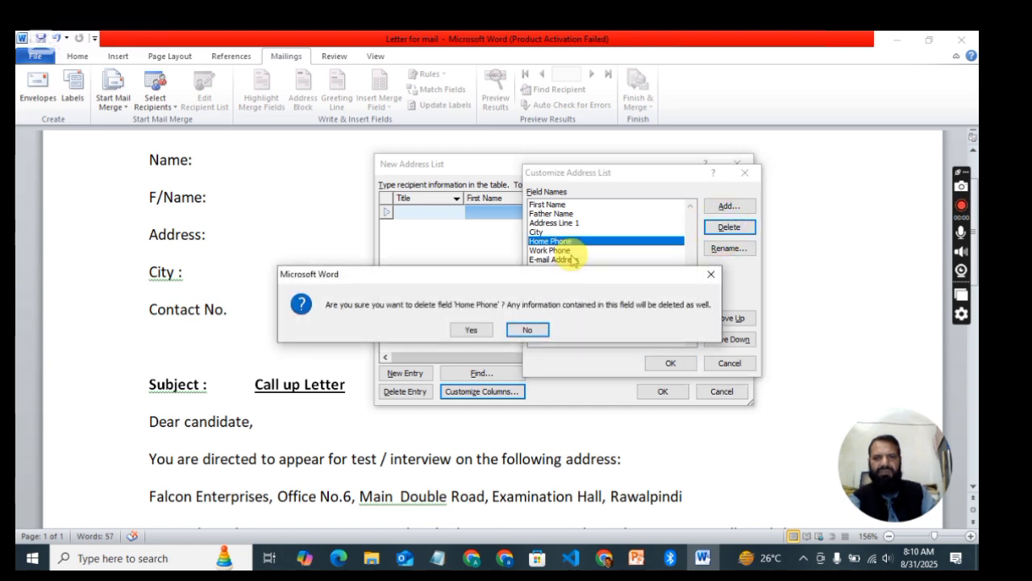
left_click(471, 329)
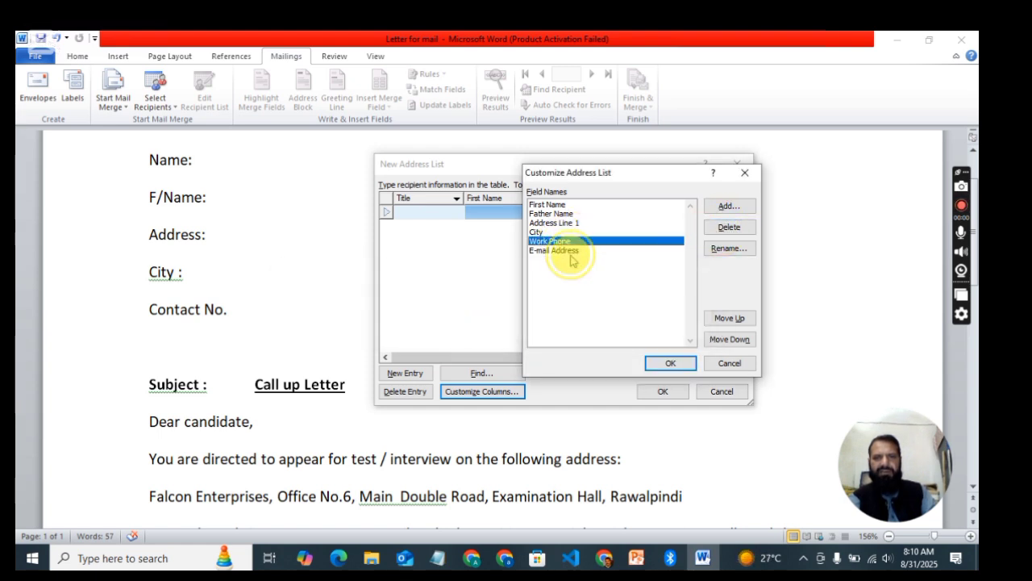
left_click(582, 251)
left_click(728, 227)
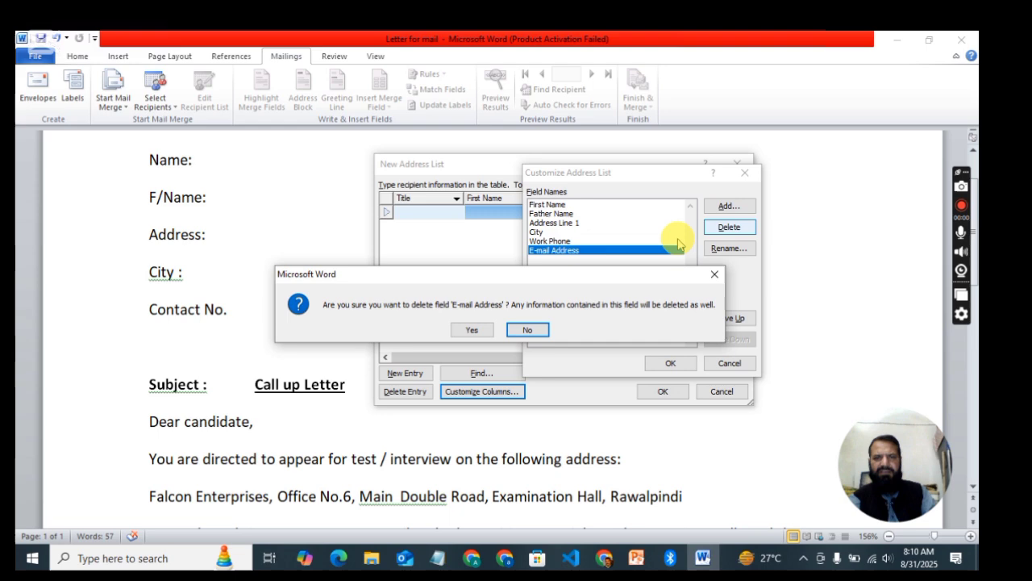
left_click(472, 330)
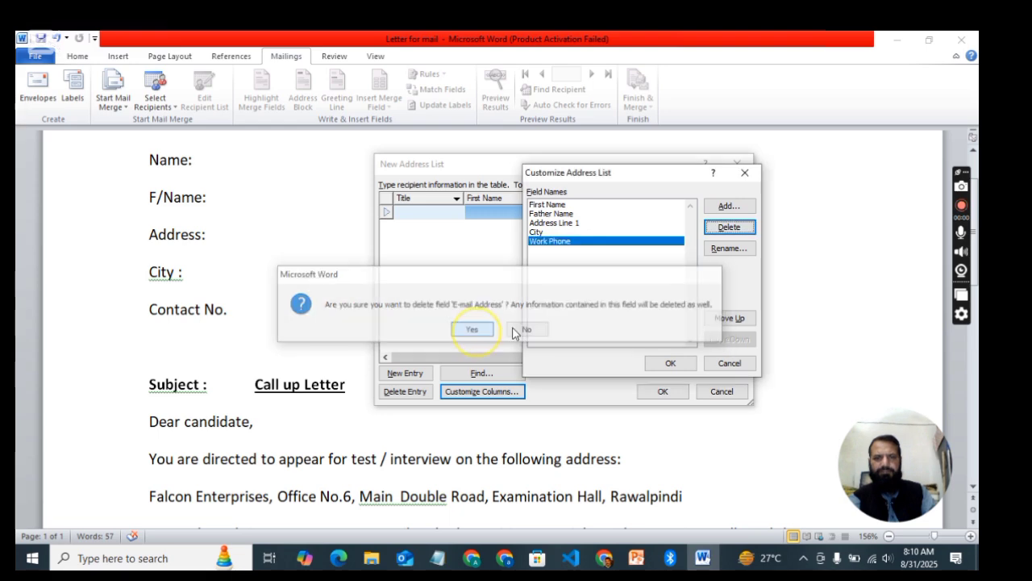
left_click(560, 232)
left_click(565, 241)
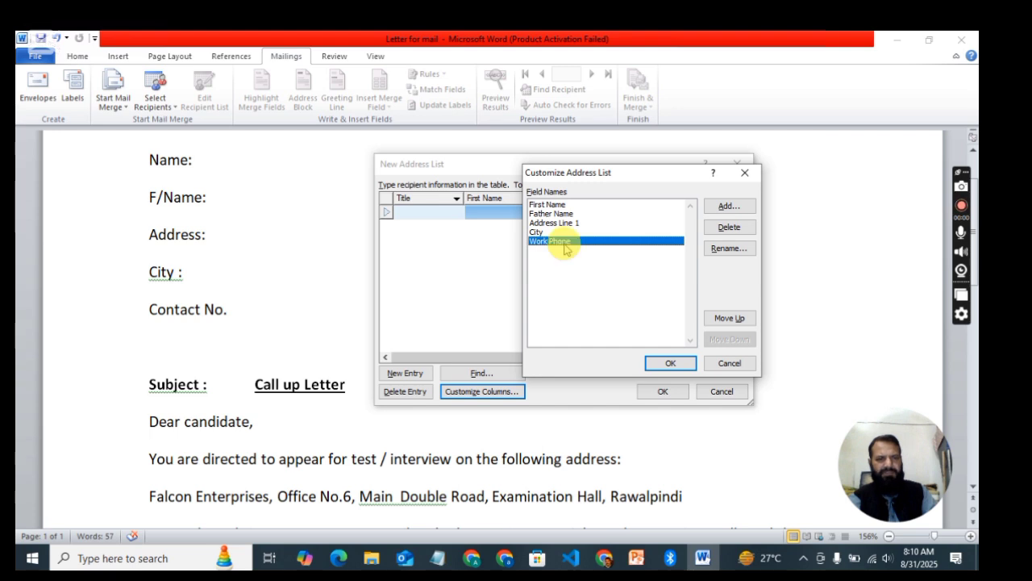
Step: Rename the Address Line 1 field to Address
left_click(583, 223)
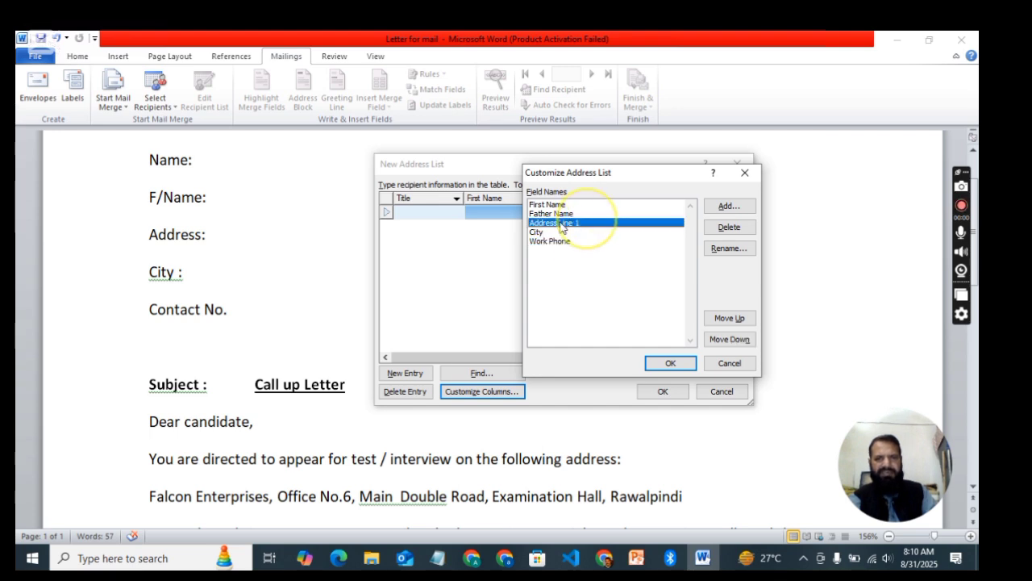
left_click(727, 251)
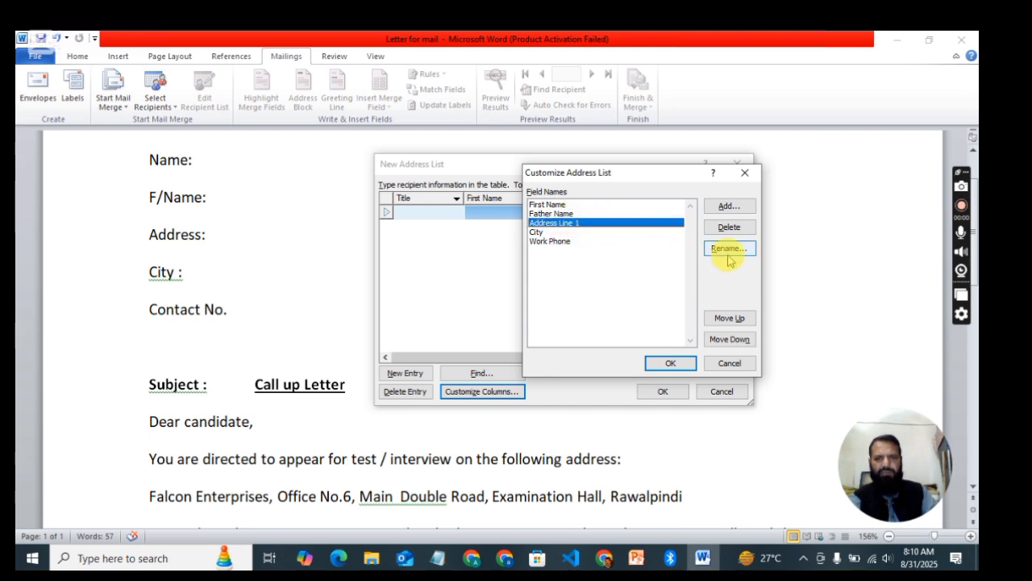
left_click(510, 288)
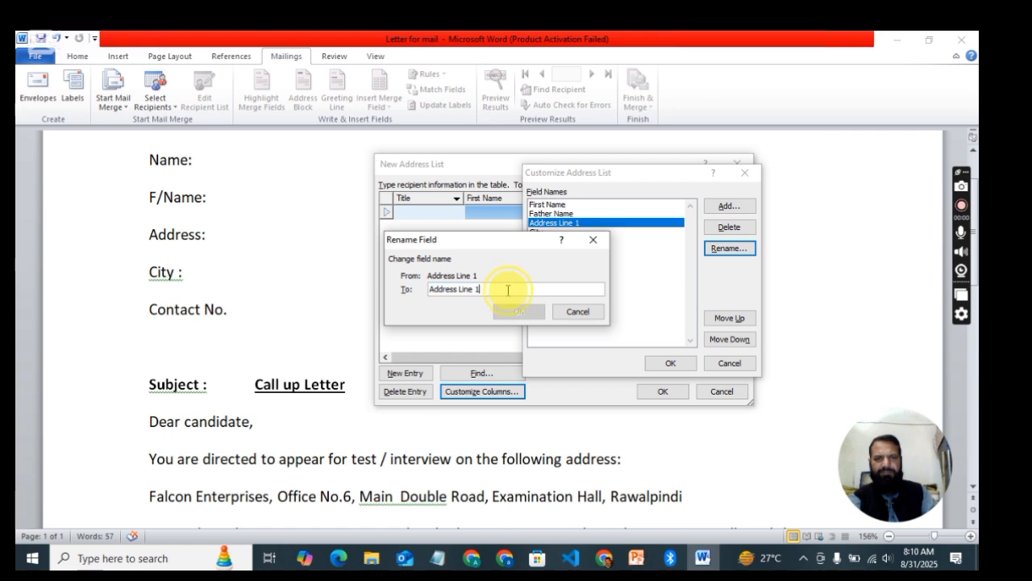
key("BackSpace")
key("BackSpace")
key("BackSpace")
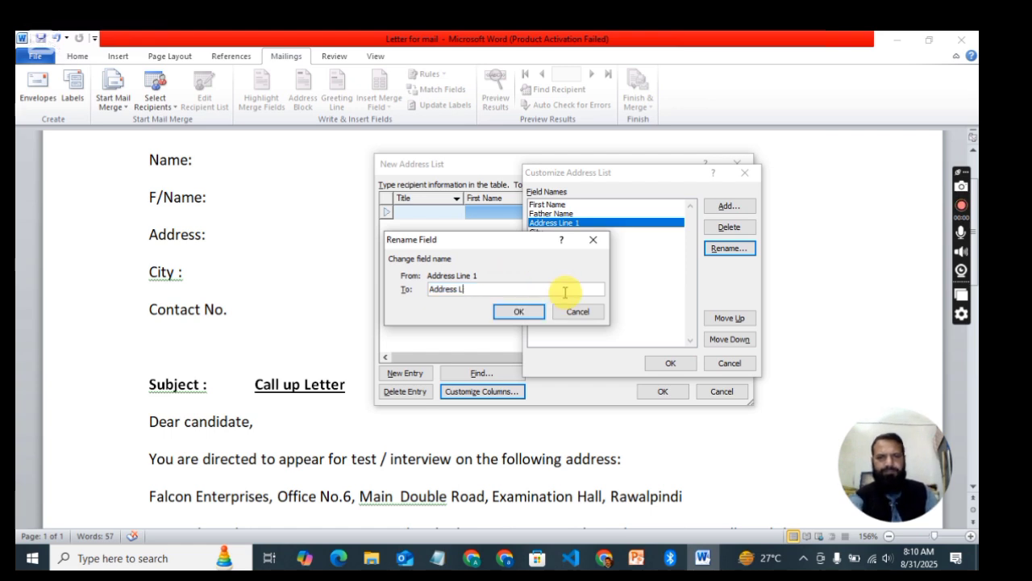
left_click(517, 312)
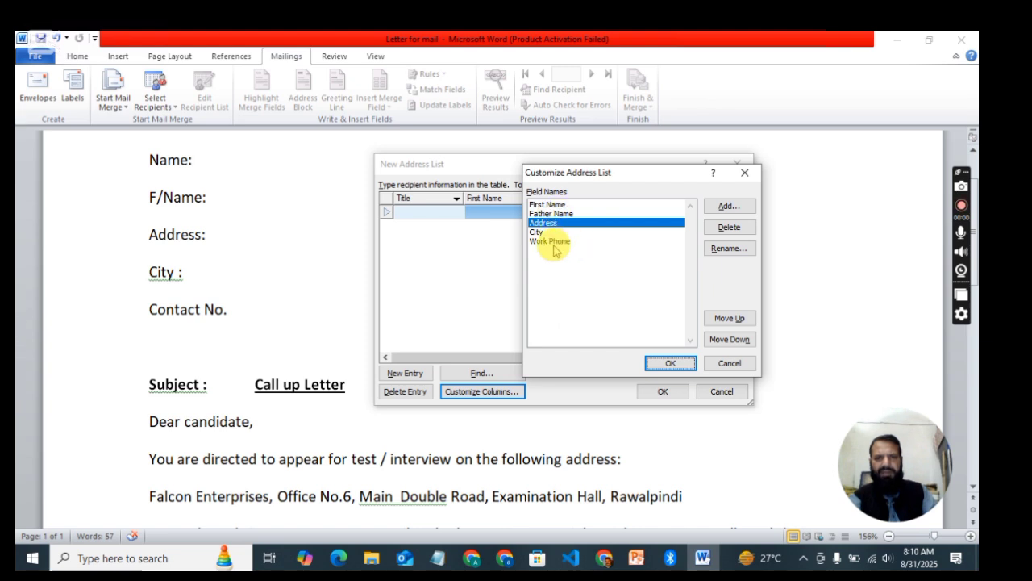
Step: Rename Work Phone to Home Phone after clearing the invalid-name error, and accept the customized fields
left_click(563, 242)
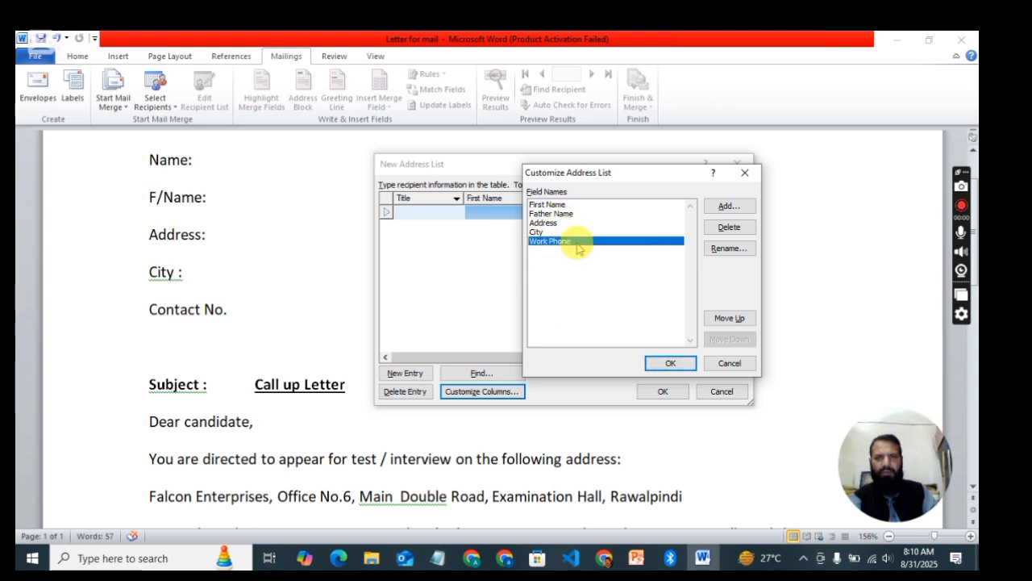
left_click(726, 249)
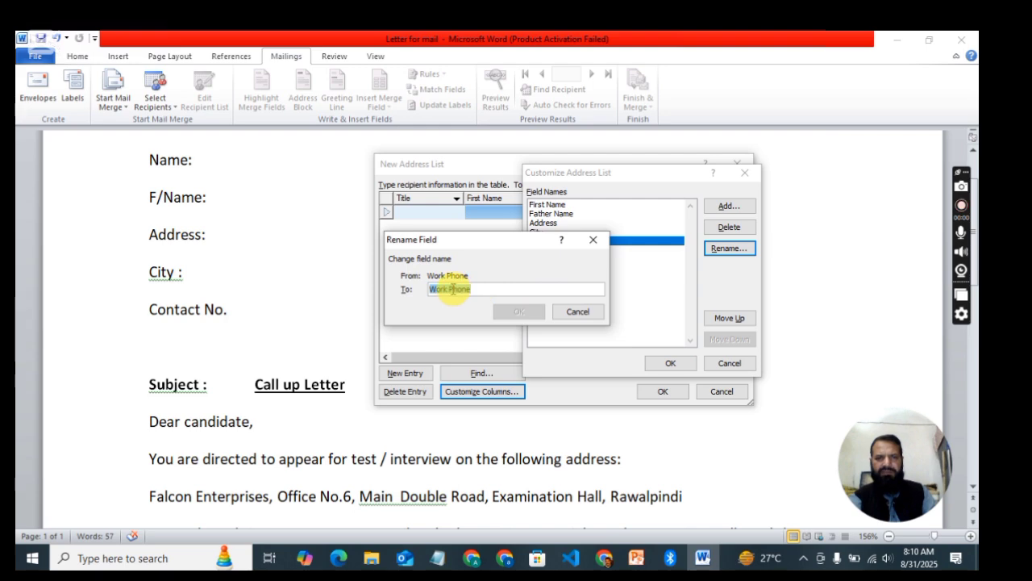
left_click(450, 288)
left_click_drag(449, 288, 395, 289)
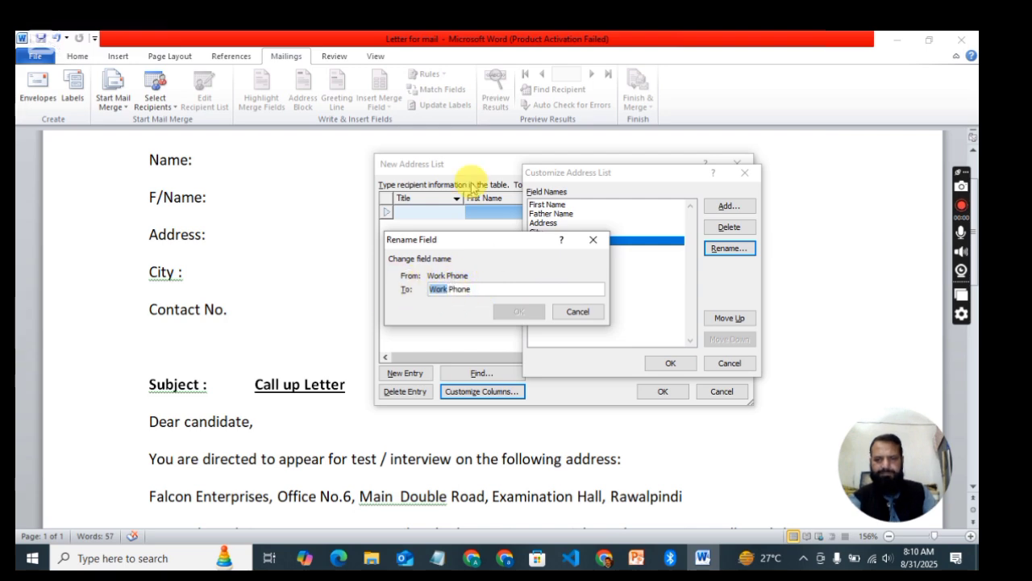
key("Delete")
left_click(527, 288)
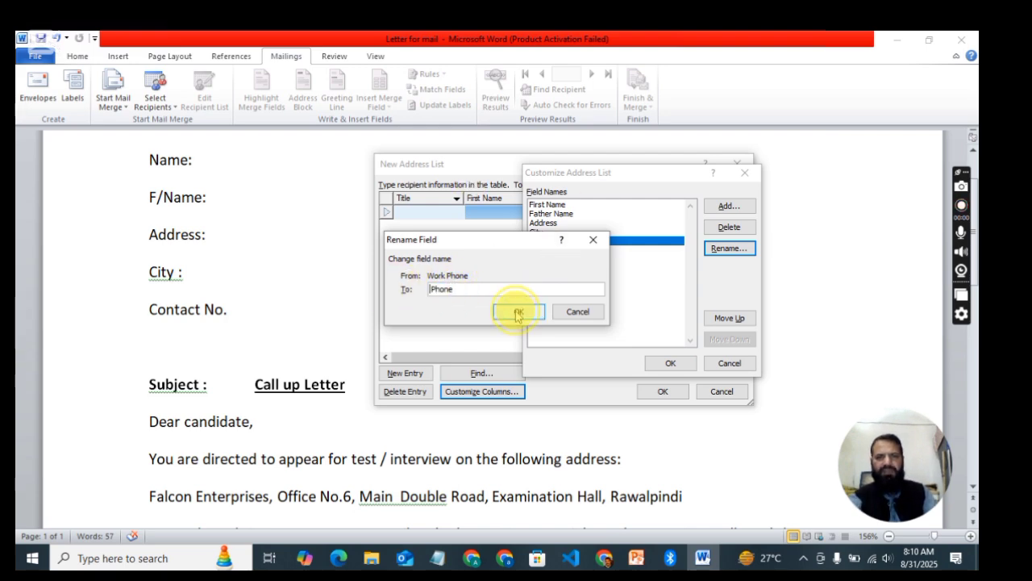
left_click(517, 311)
left_click(501, 330)
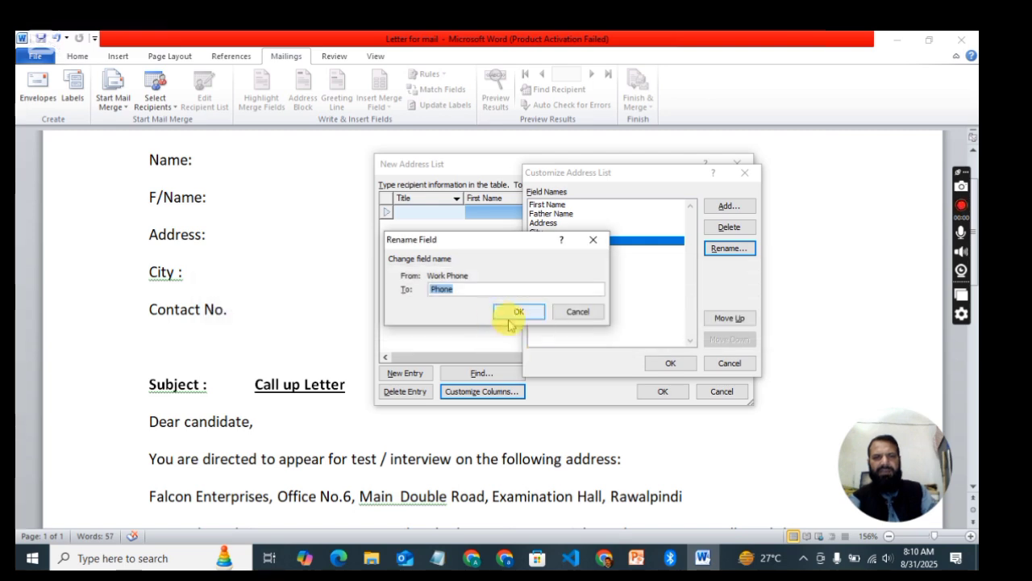
left_click(470, 289)
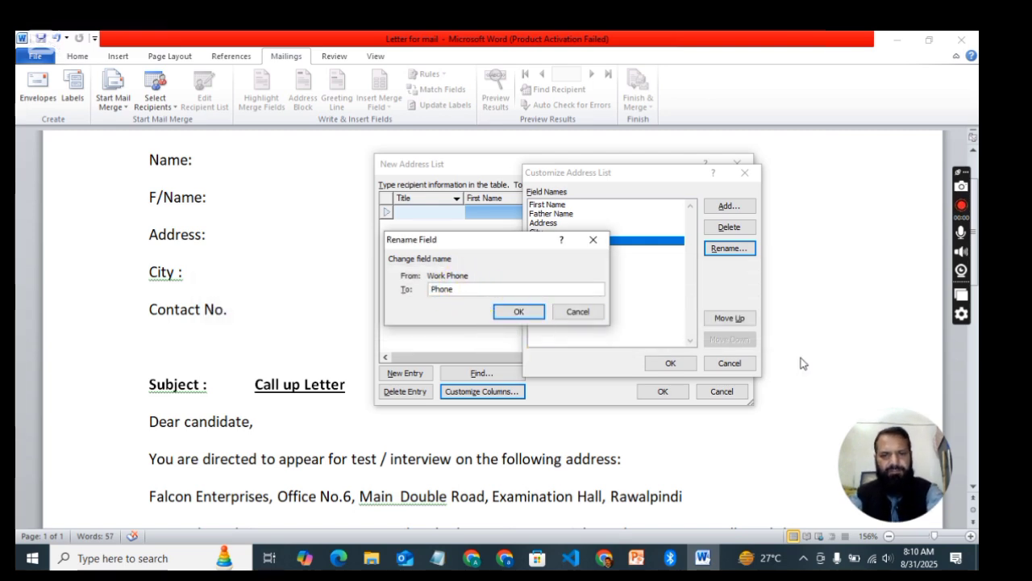
type("Home")
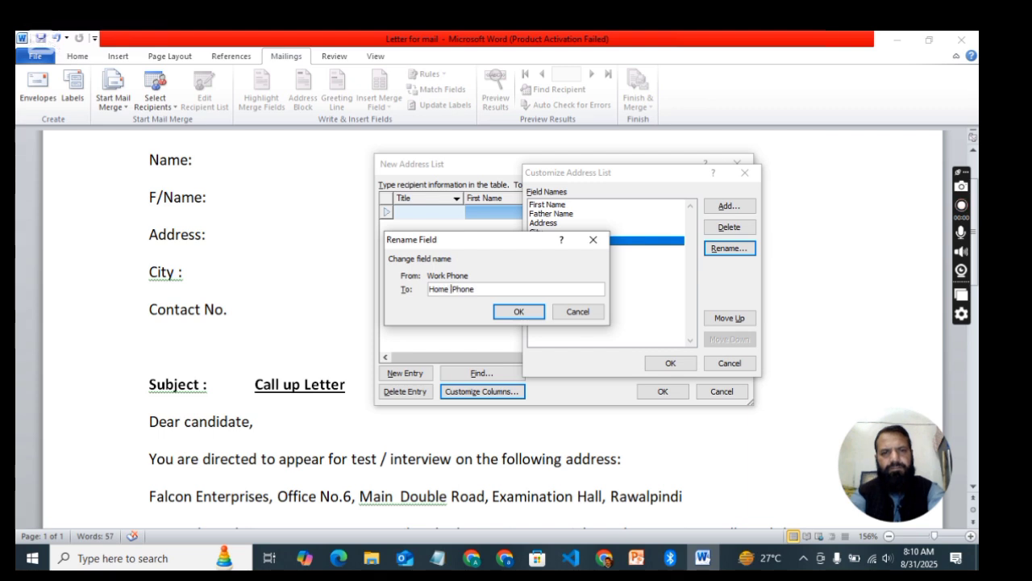
left_click(520, 312)
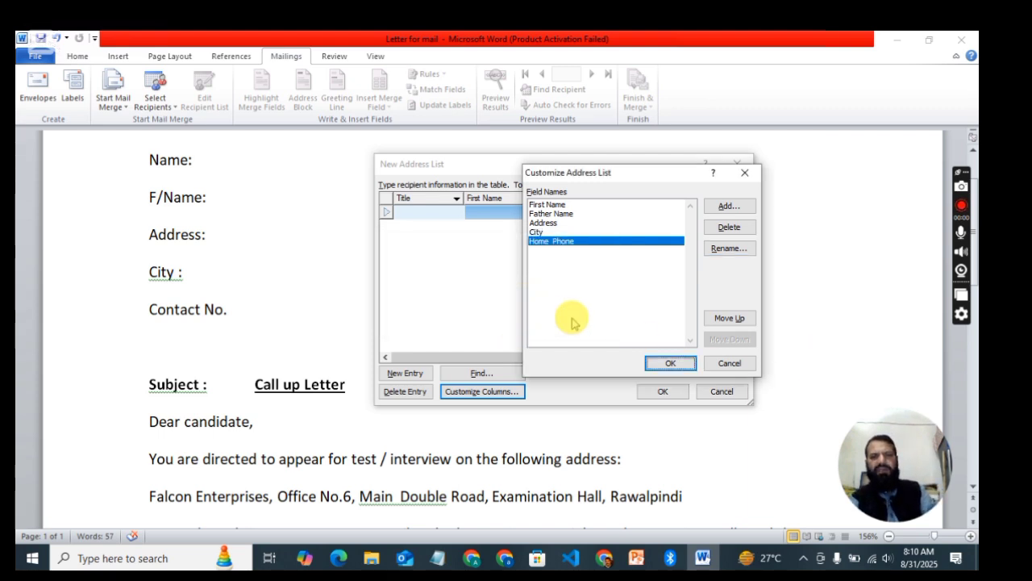
left_click(662, 364)
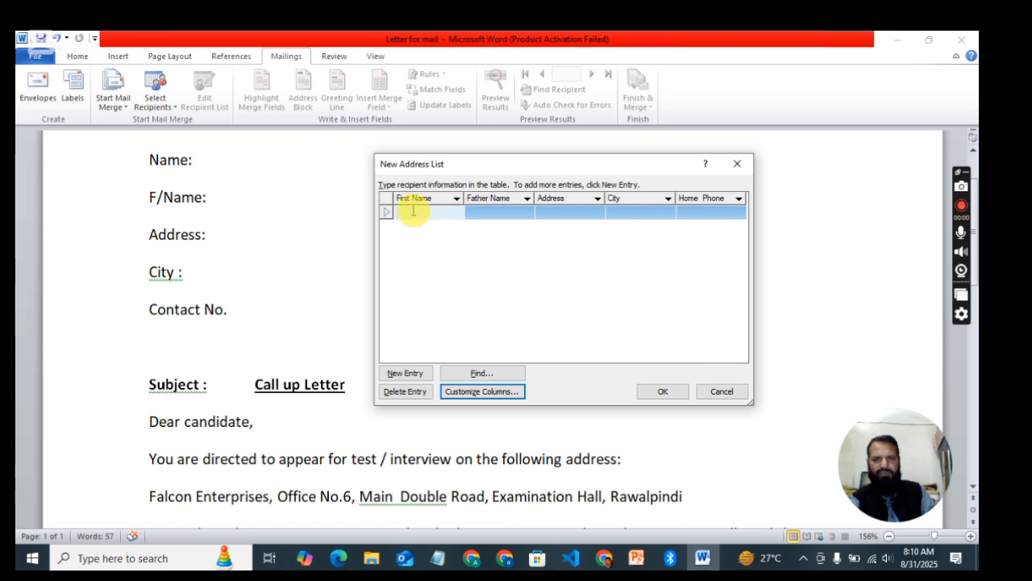
Step: Enter the first recipient's first name, father name, address and city
left_click_drag(624, 166, 674, 182)
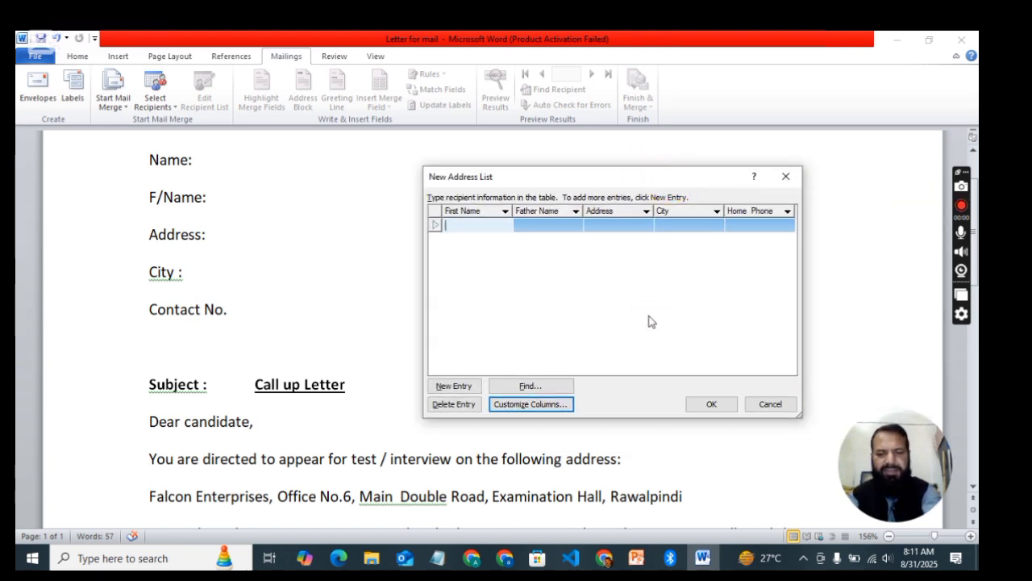
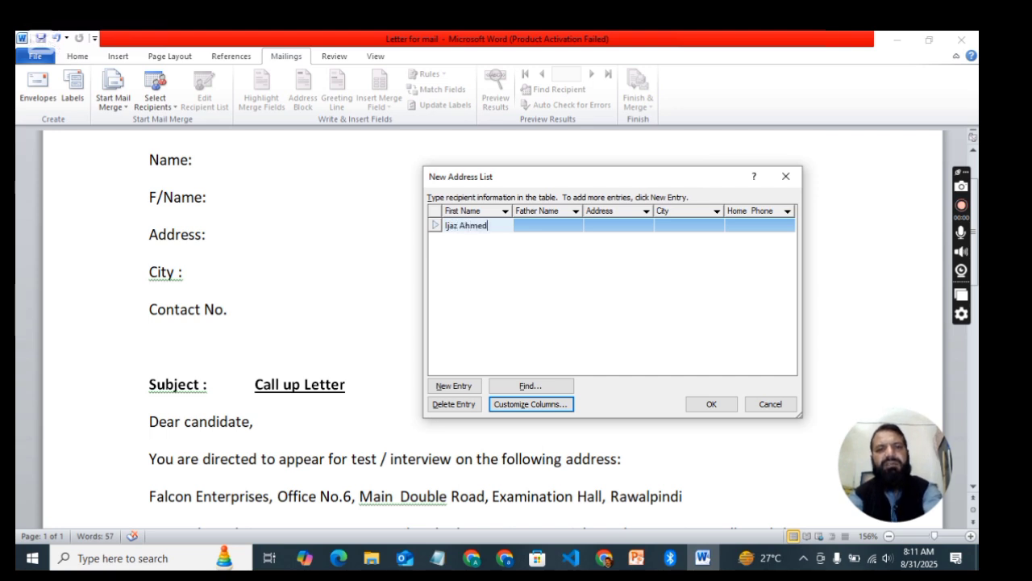
key("Tab")
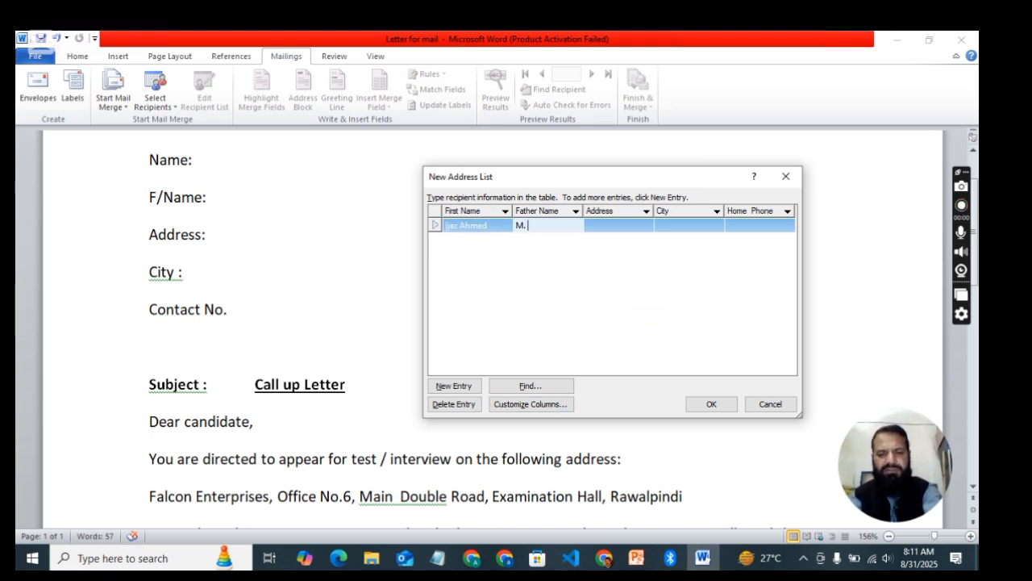
type("M. Ishaque")
key("Tab")
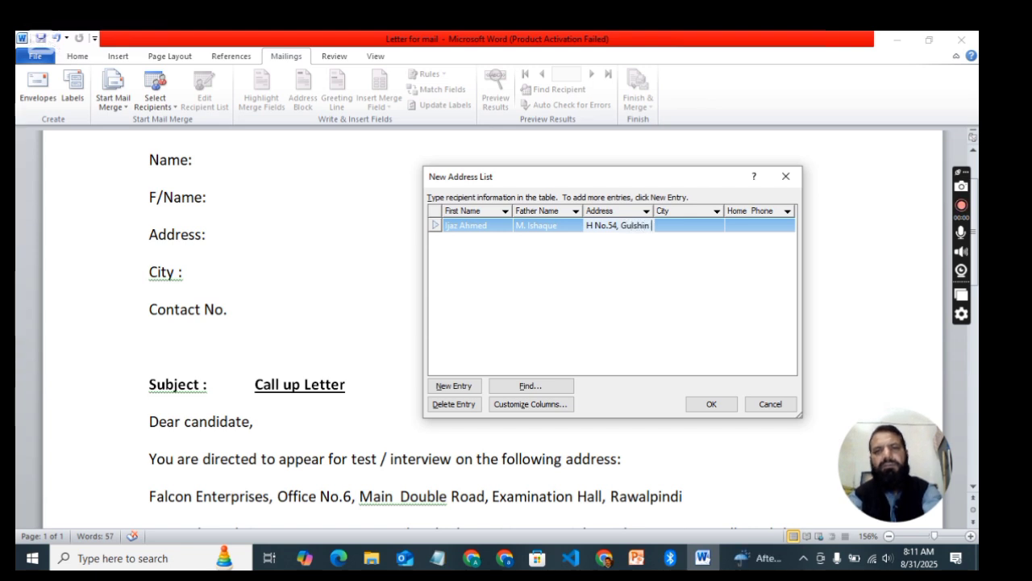
type("colony")
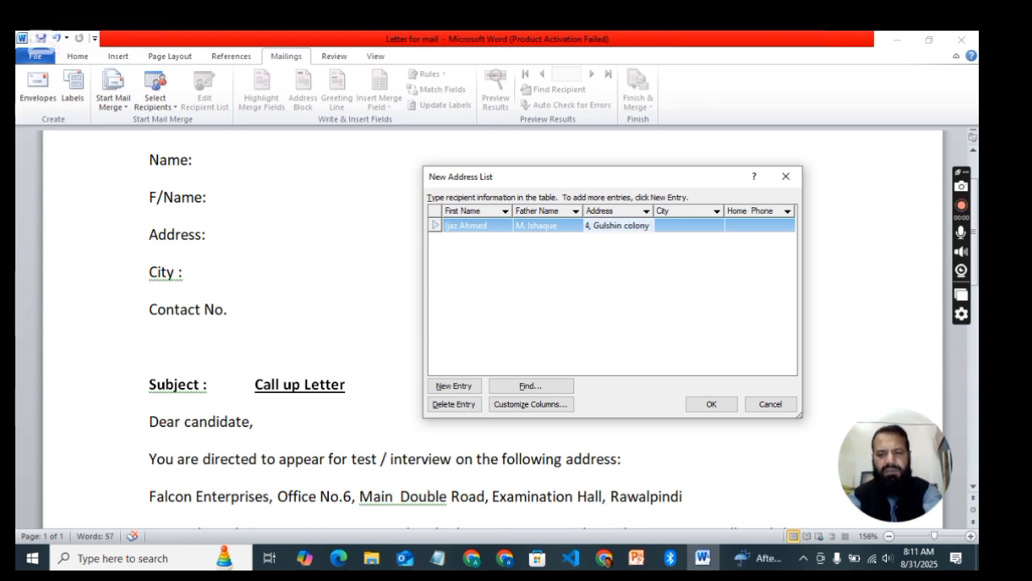
type(",")
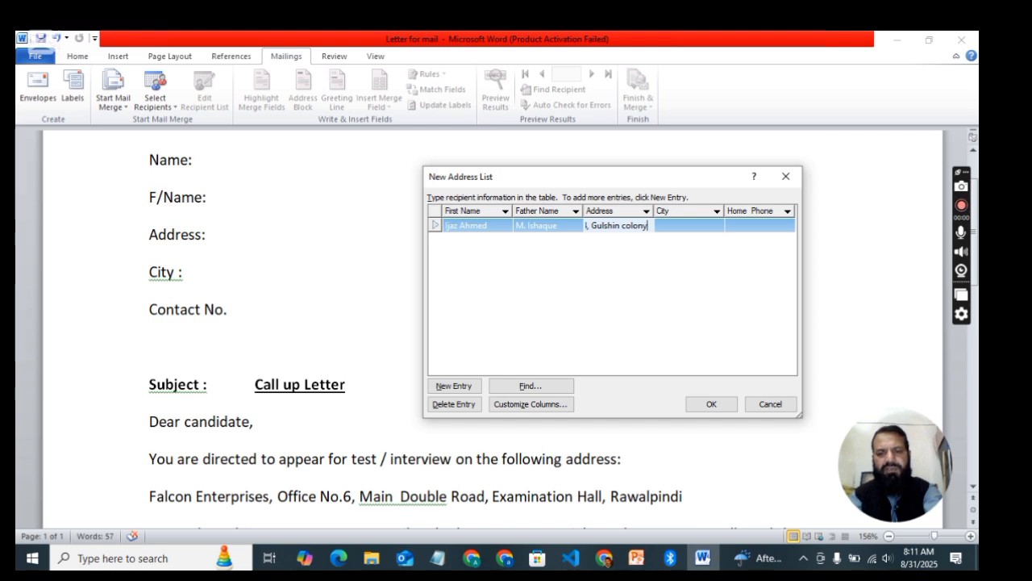
left_click(676, 230)
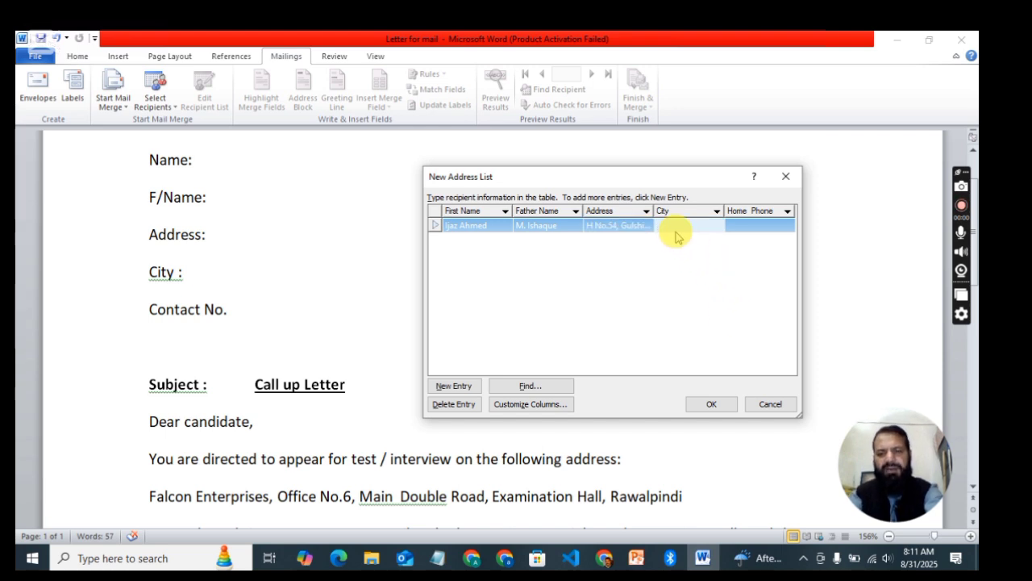
type("Lahore")
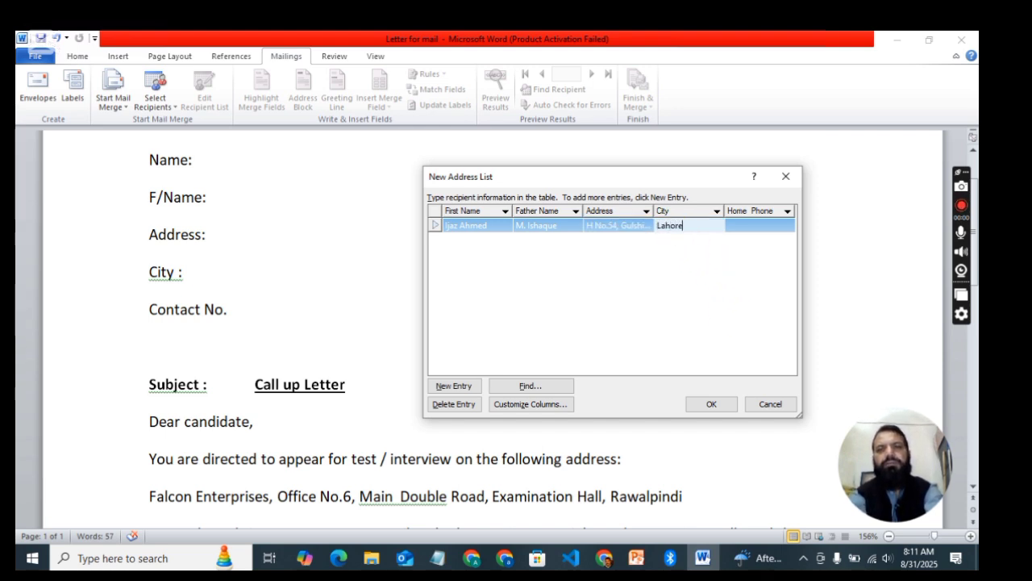
left_click(679, 232)
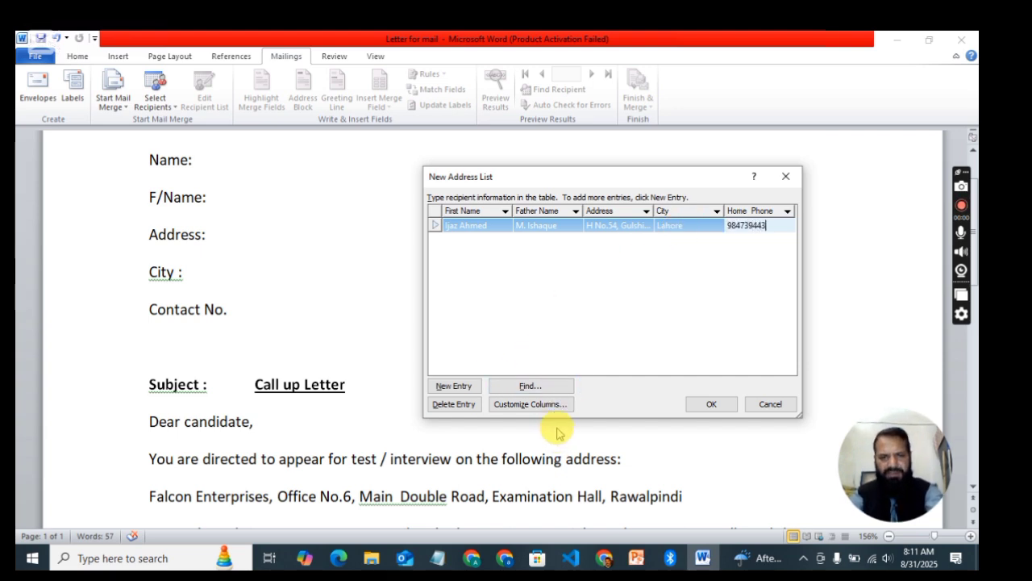
Step: Add a second recipient entry with name, father name, address and city
left_click(455, 386)
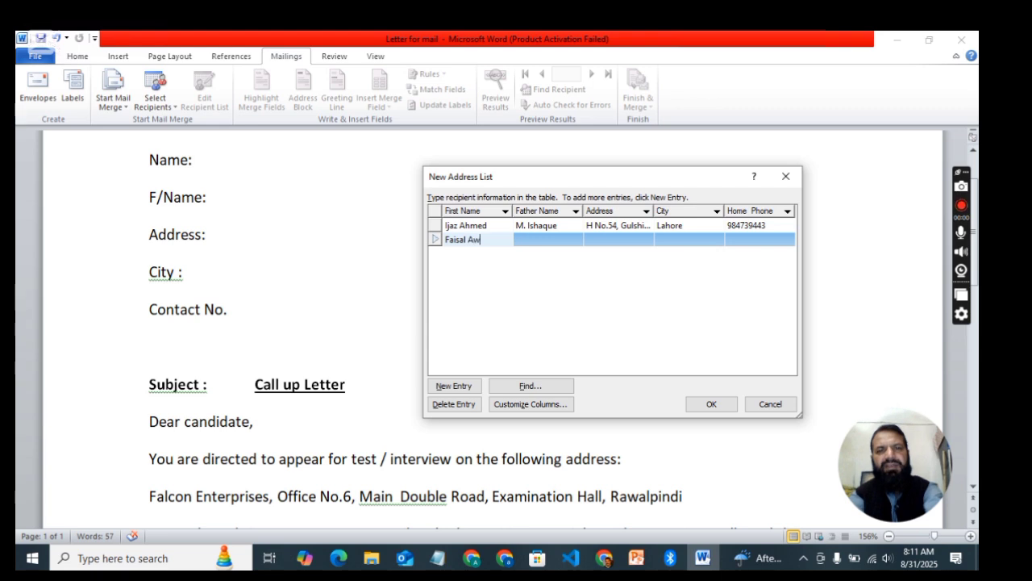
left_click(473, 242)
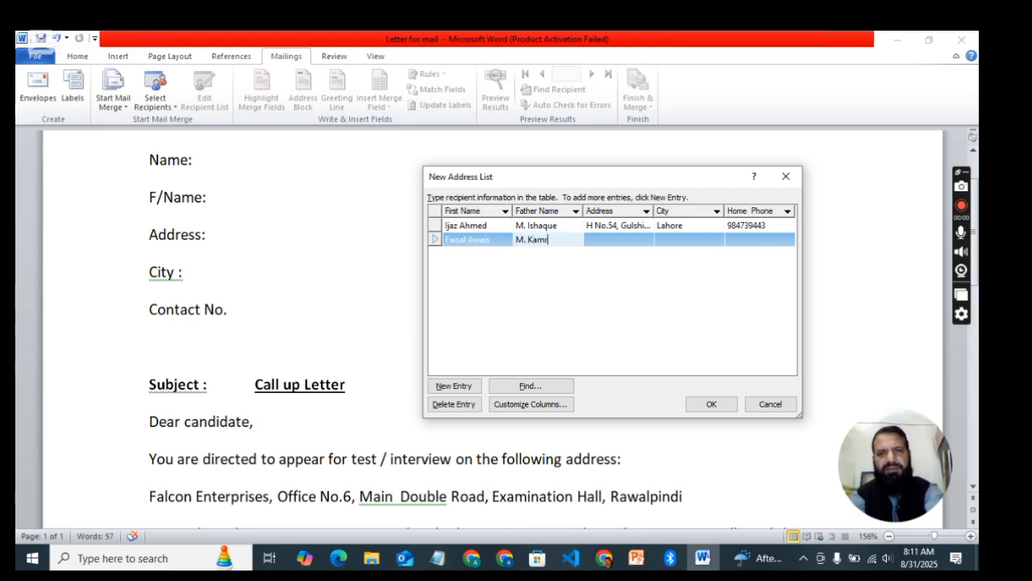
left_click(473, 245)
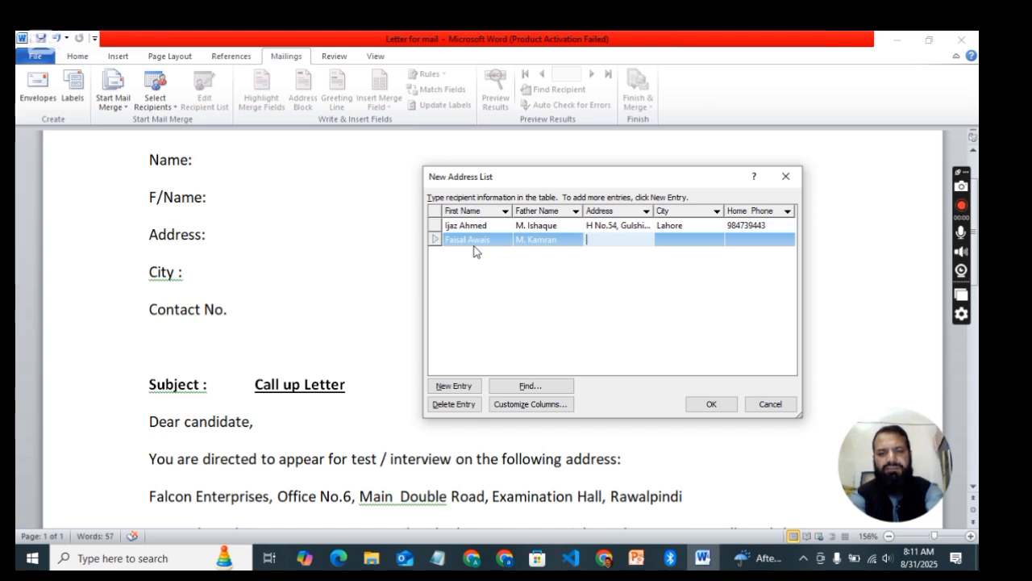
type("df")
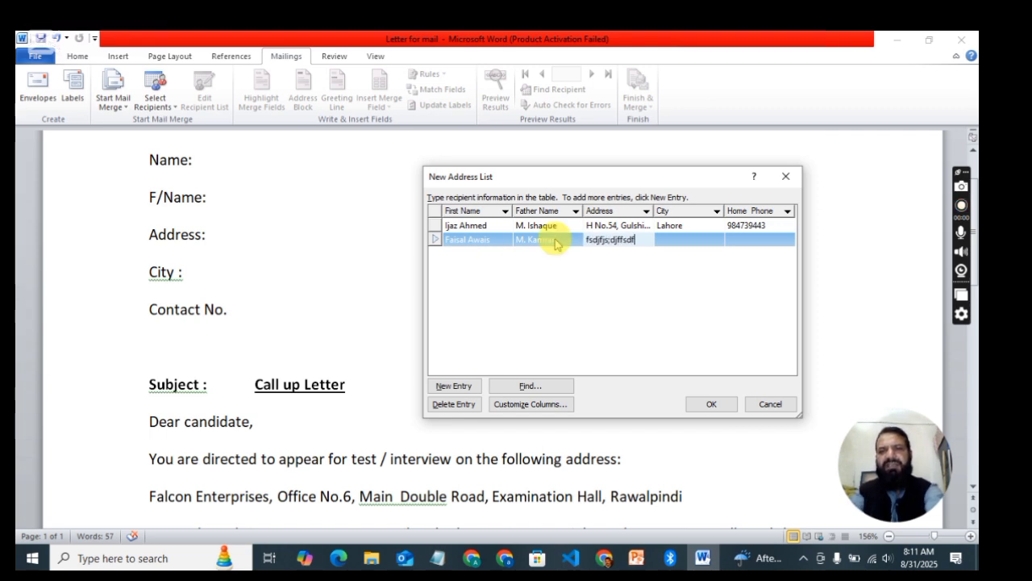
left_click(682, 239)
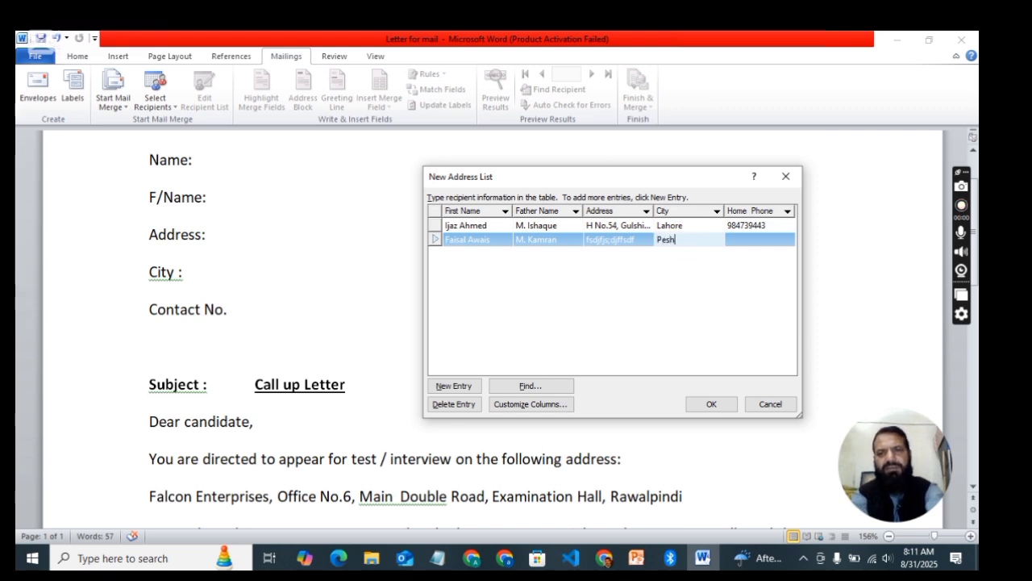
type("Peshawar")
left_click(681, 242)
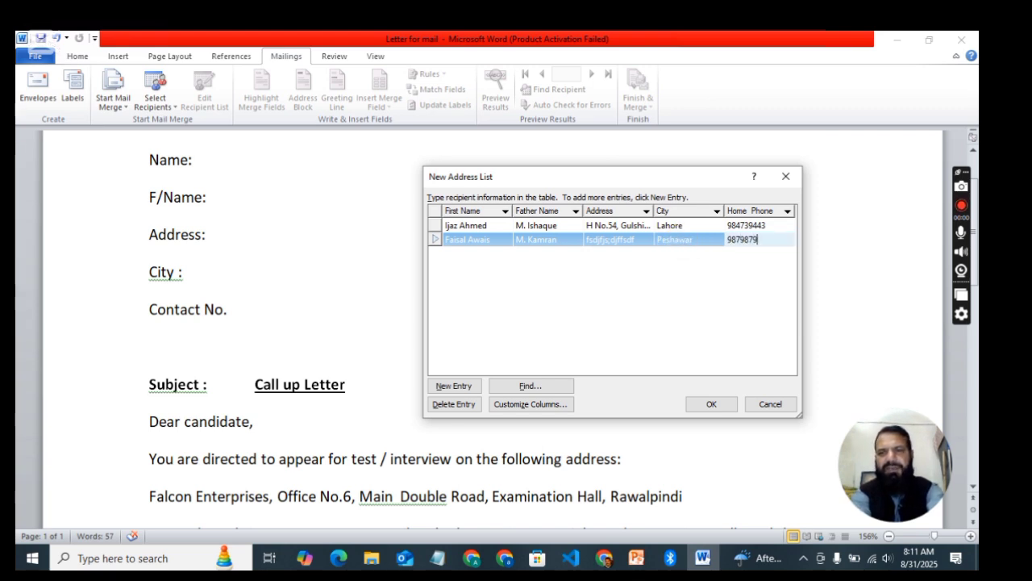
Step: Add a third recipient entry with address, city and home phone, then finish the list
left_click(455, 386)
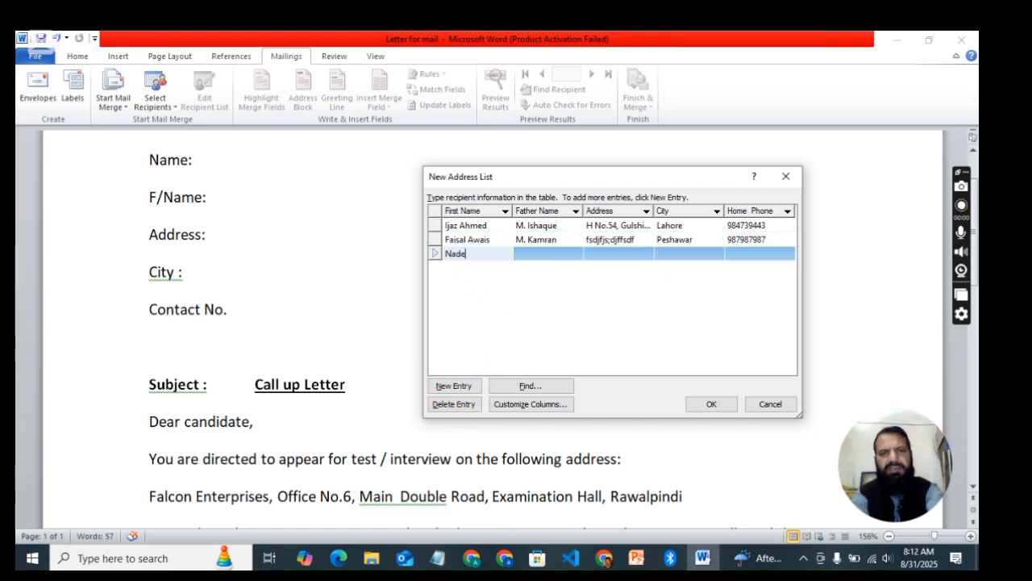
key("Tab")
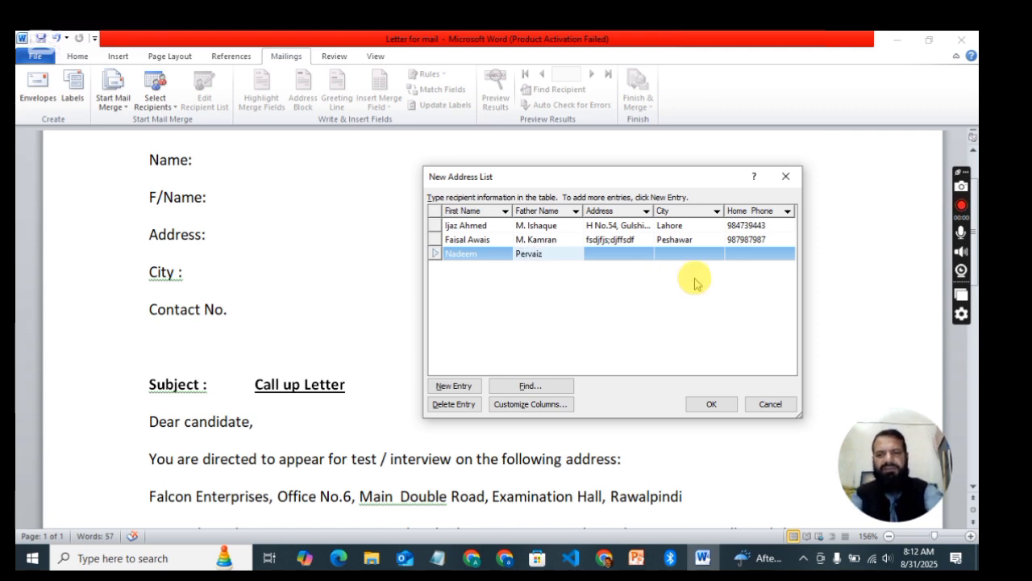
left_click(613, 255)
type("fdsdfsdfd")
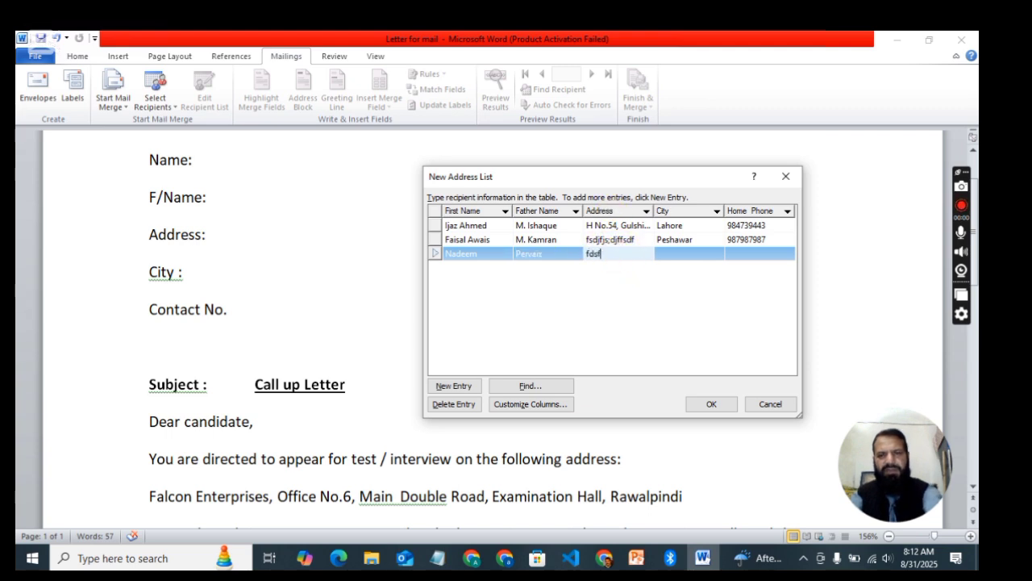
left_click(680, 255)
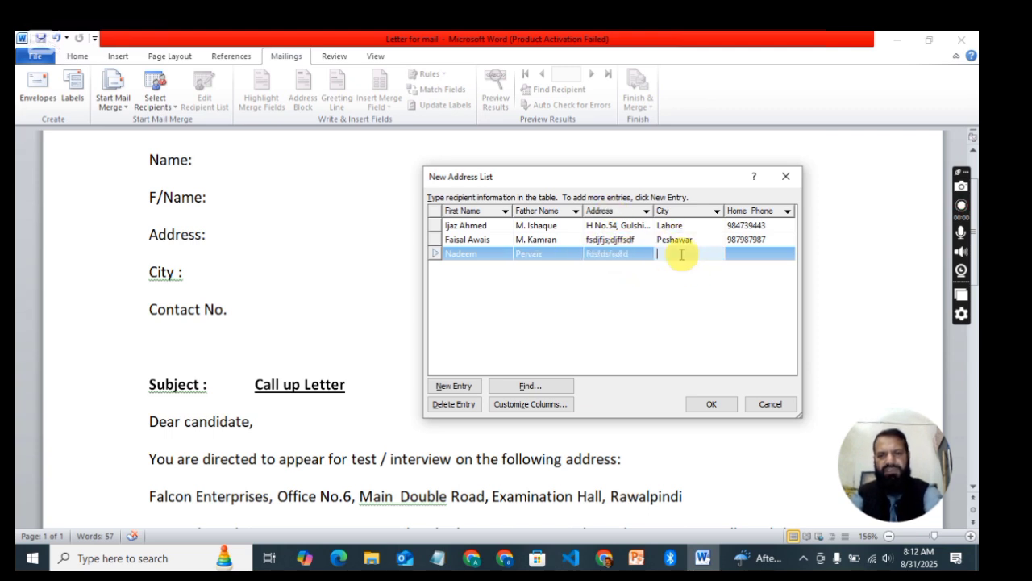
type("Karachi")
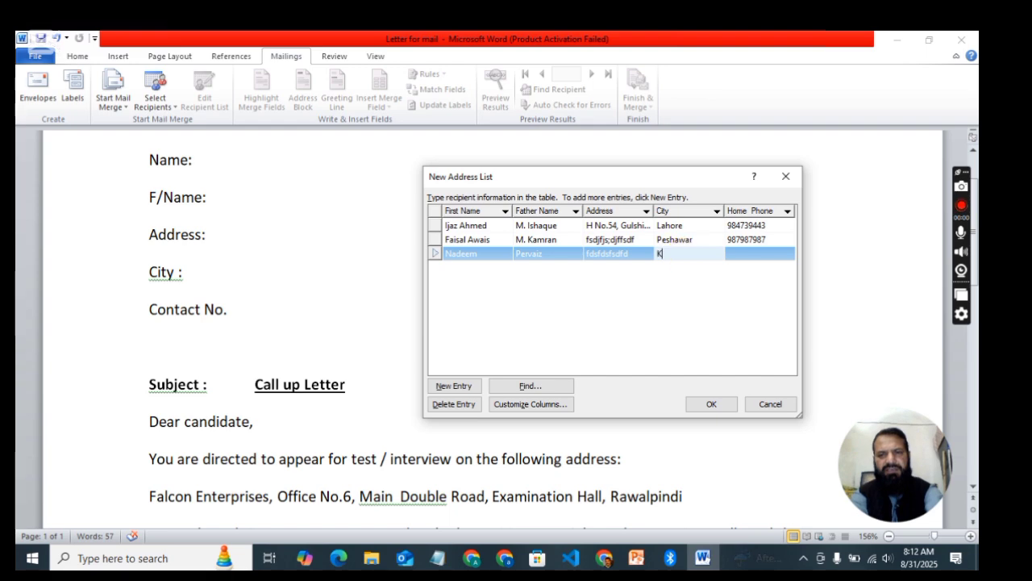
left_click(755, 254)
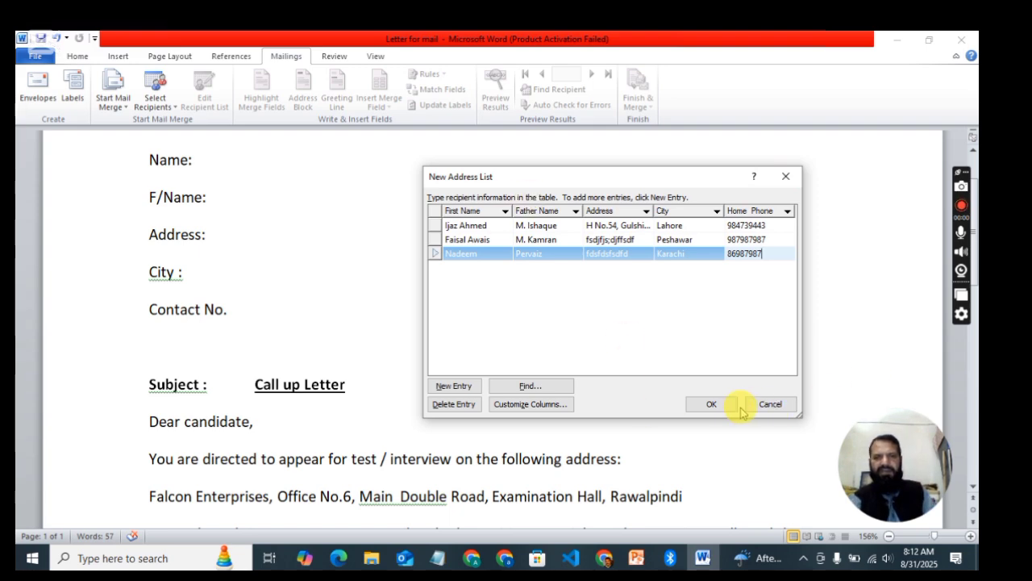
left_click(714, 405)
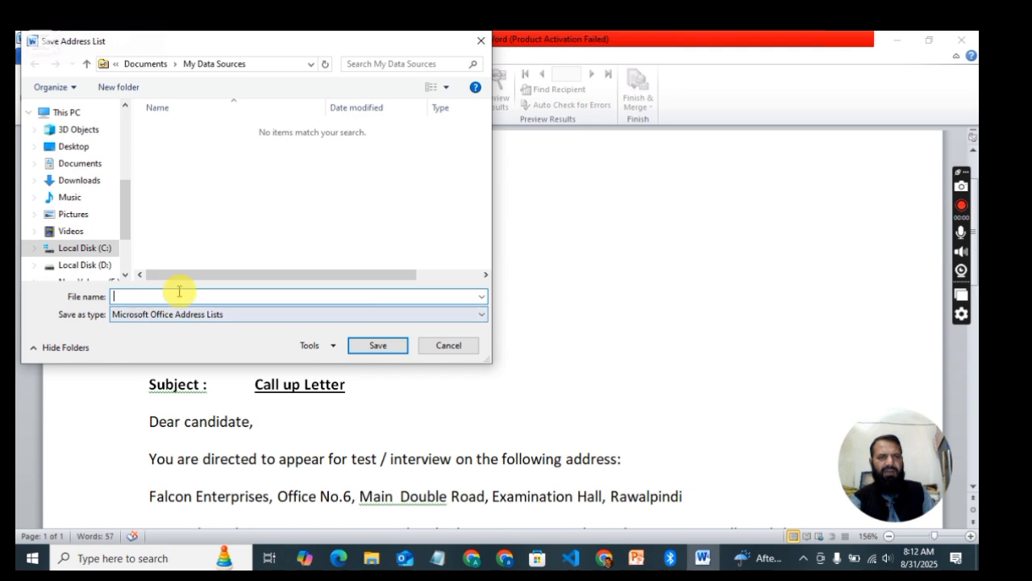
Step: Save the recipient list under the file name 'Receiptlist' in My Data Sources
left_click_drag(205, 47, 444, 92)
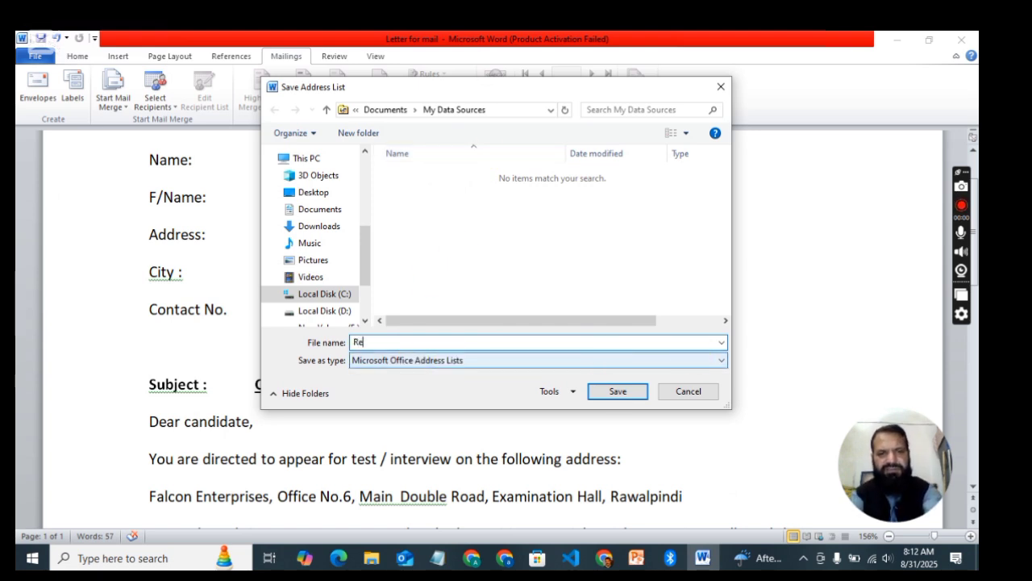
type("ceiptlist")
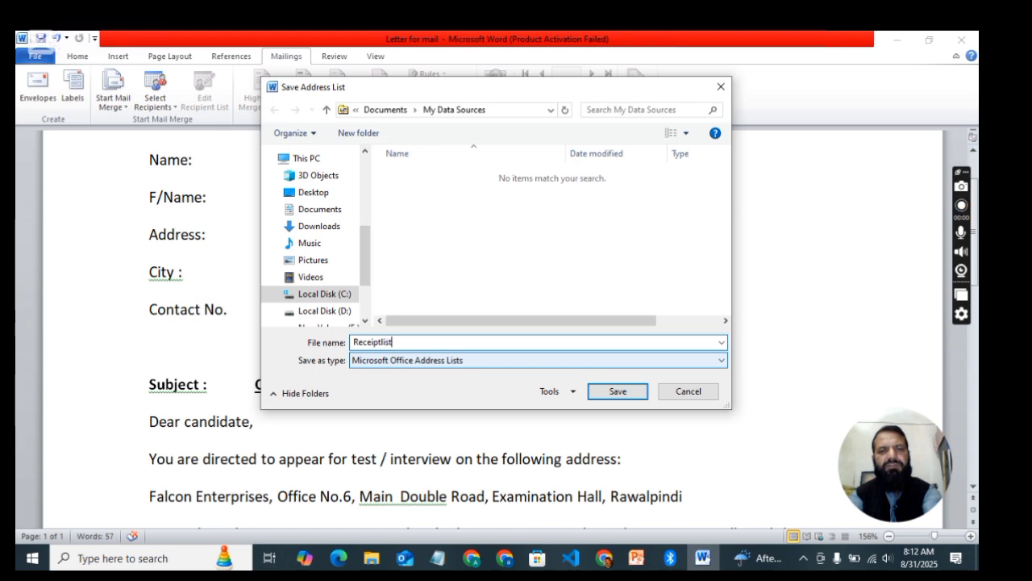
left_click(617, 398)
left_click(618, 399)
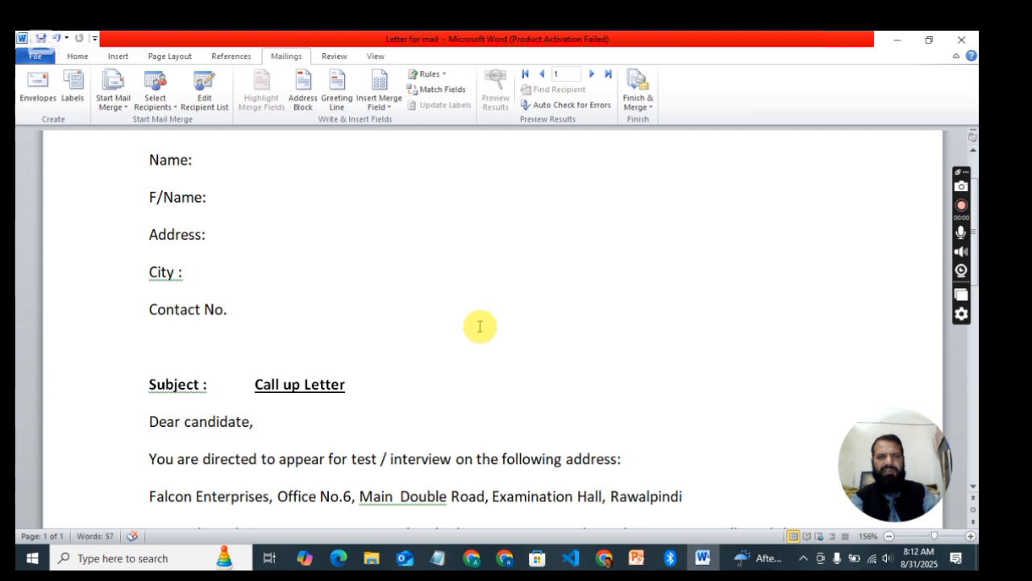
Step: Insert the First_Name and Father_Name merge fields after the Name: and F/Name: labels
left_click(222, 161)
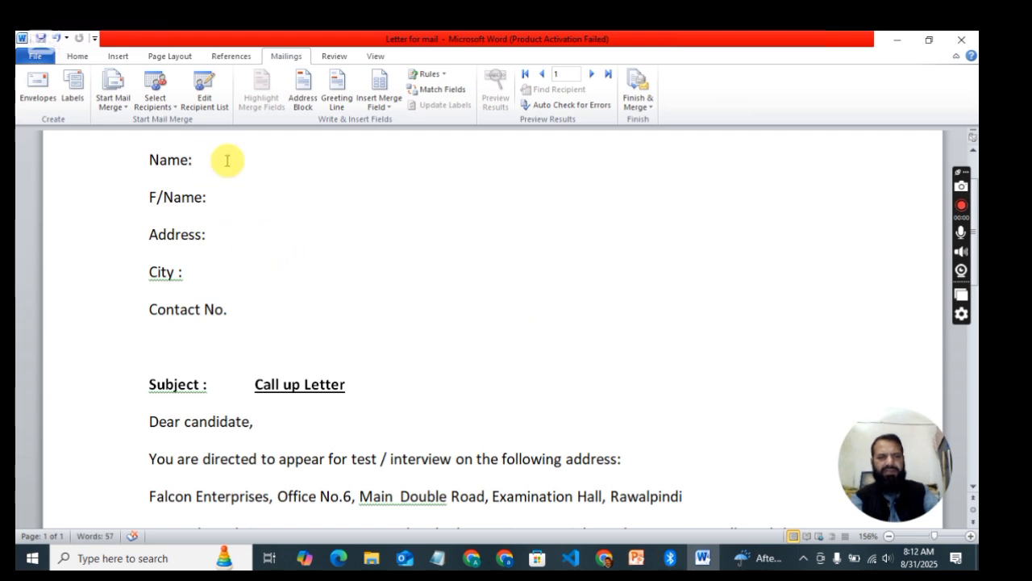
key("Tab")
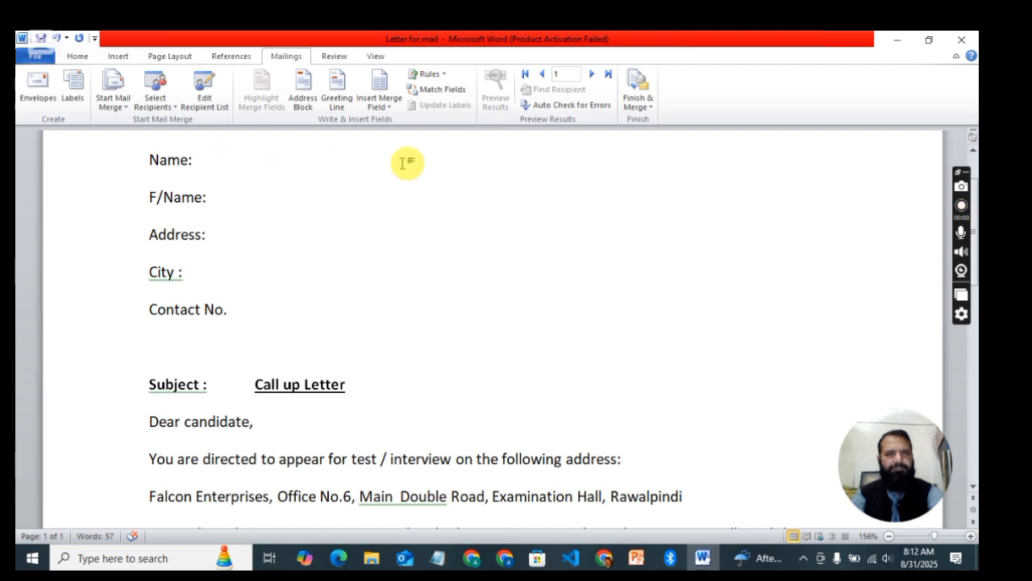
left_click(384, 105)
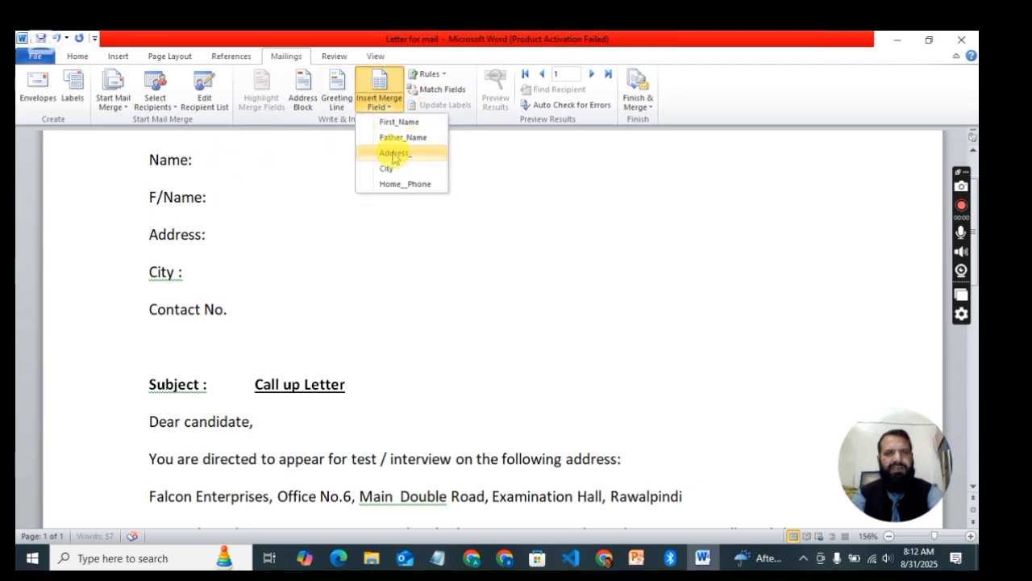
left_click(400, 122)
left_click(231, 197)
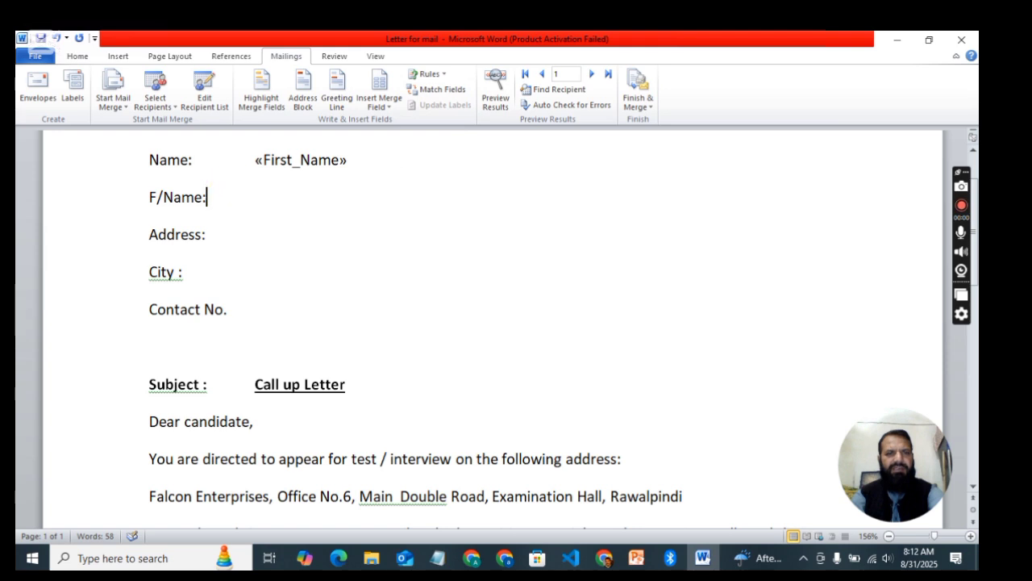
left_click(253, 197)
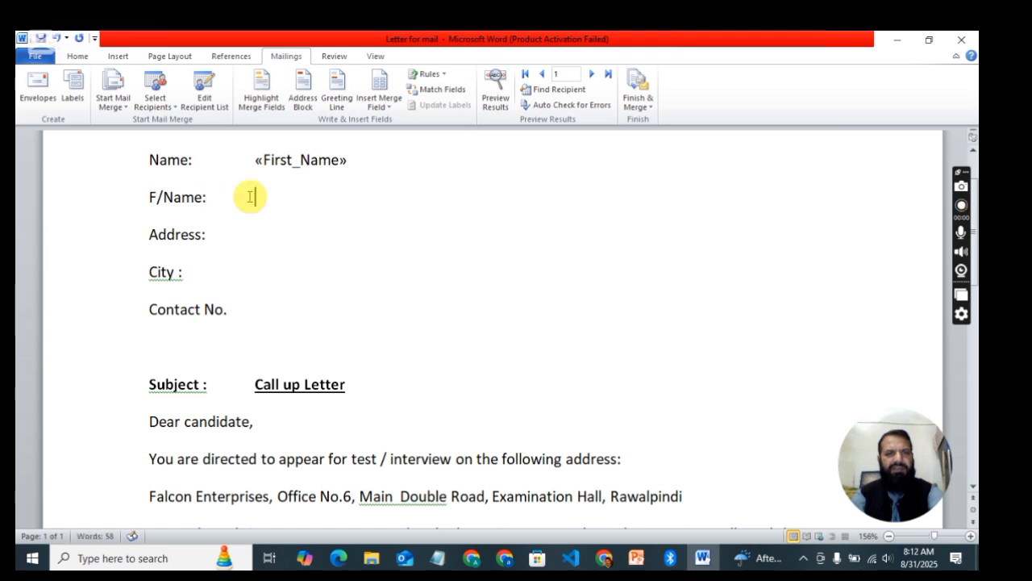
left_click(387, 103)
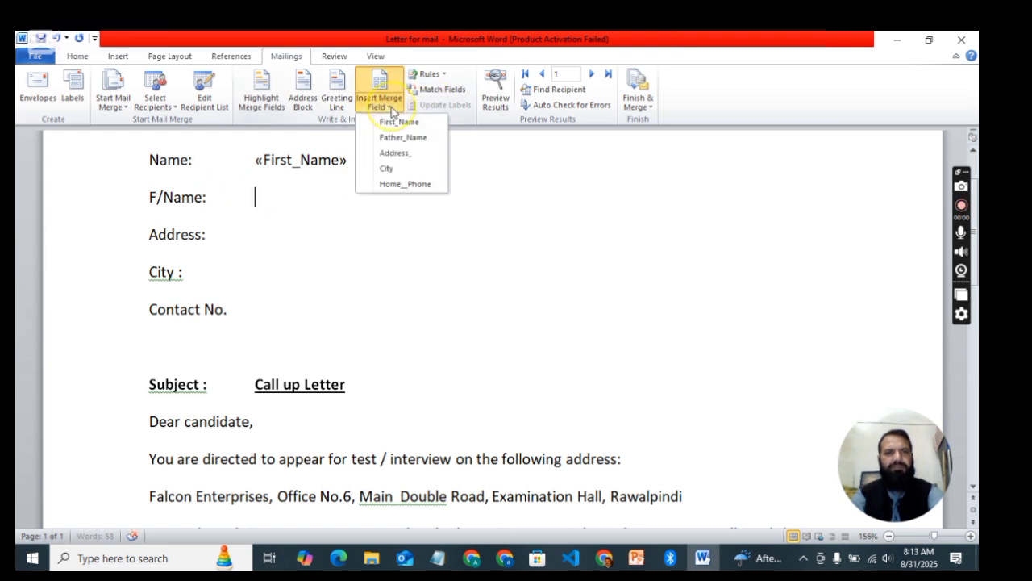
left_click(408, 139)
Step: Insert the Address_, City and Home_Phone merge fields after Address:, City : and Contact No
left_click(232, 231)
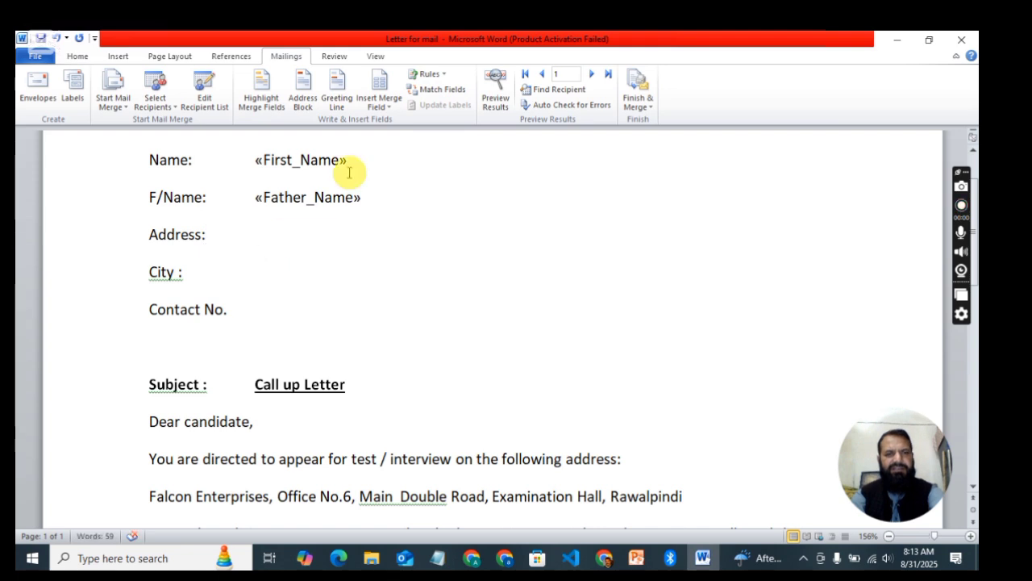
left_click(389, 108)
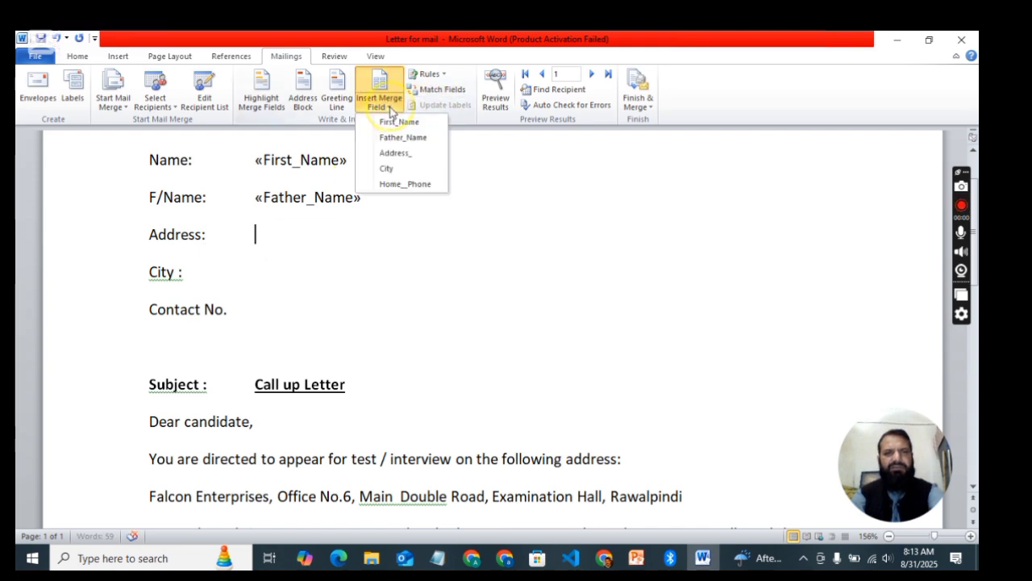
left_click(405, 153)
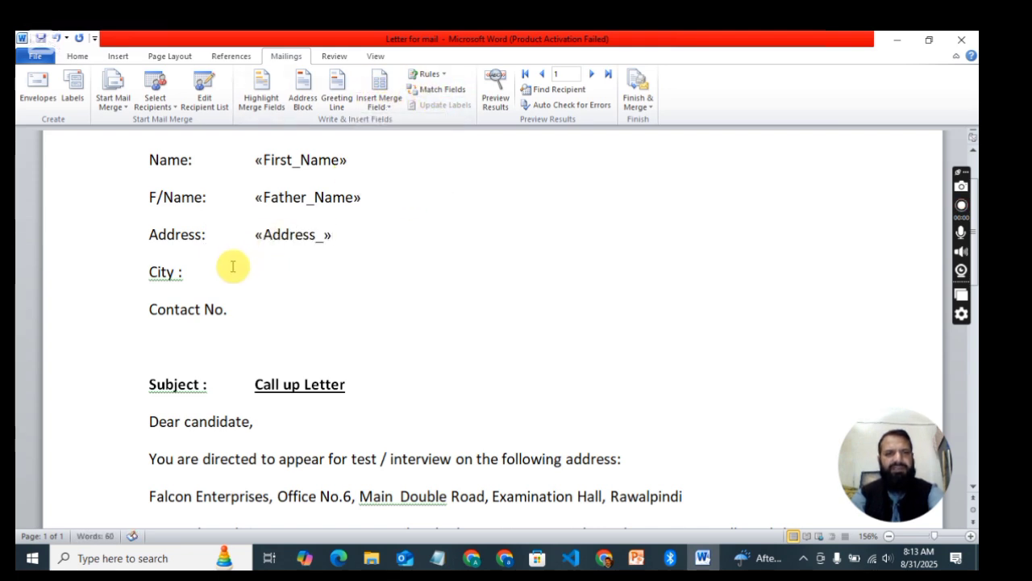
left_click(203, 270)
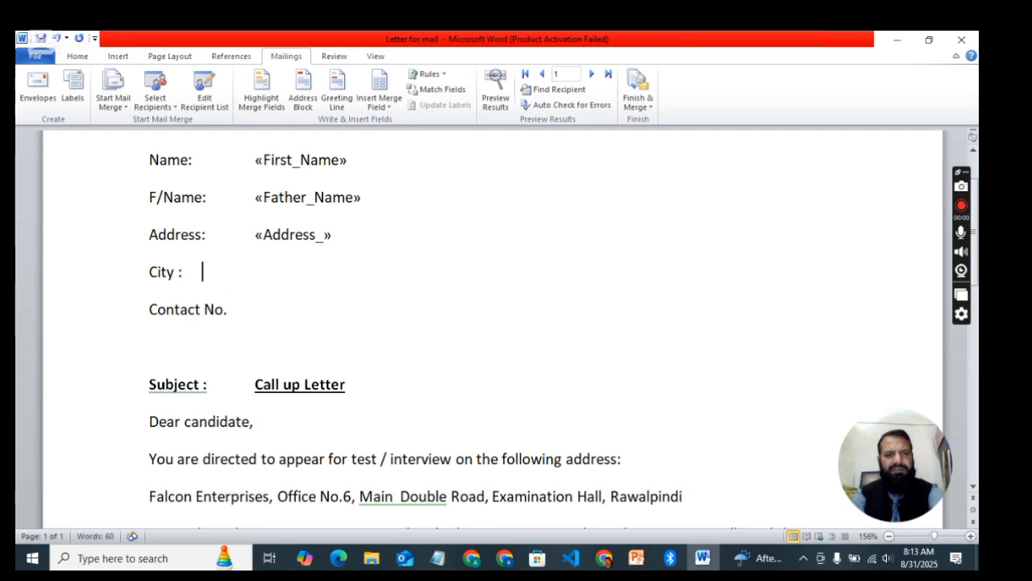
left_click(389, 108)
left_click(399, 168)
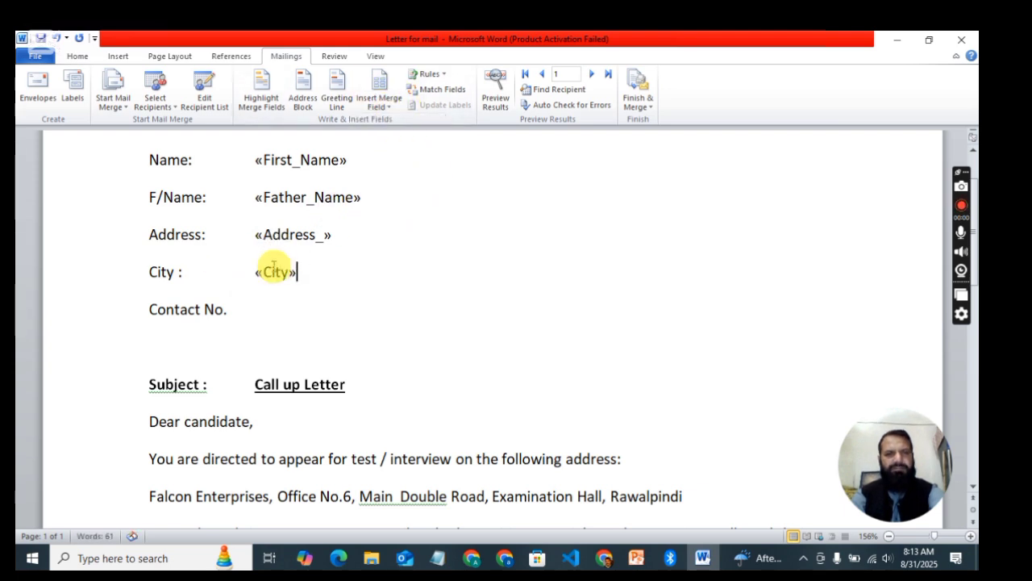
left_click(258, 311)
key("Tab")
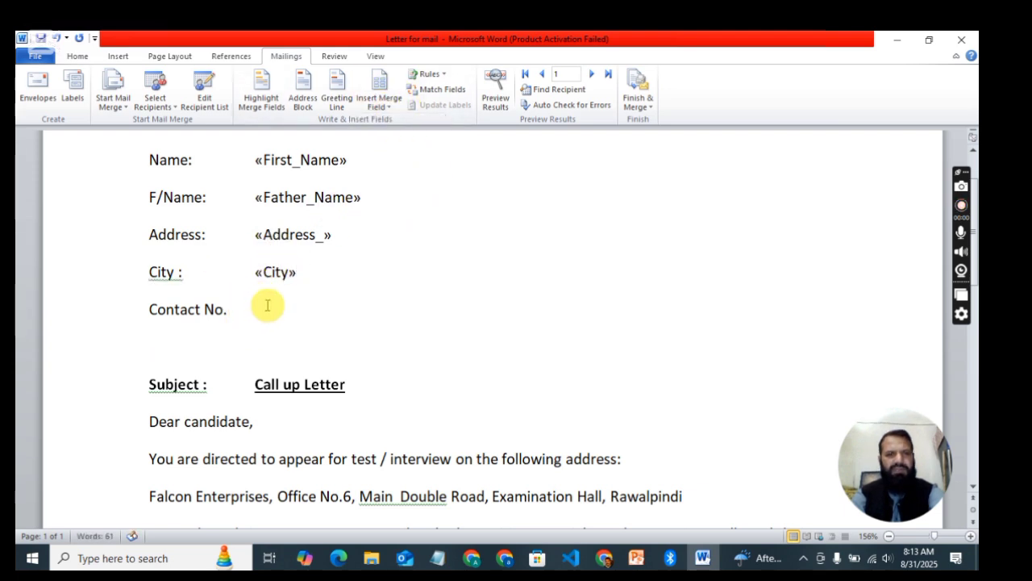
left_click(389, 116)
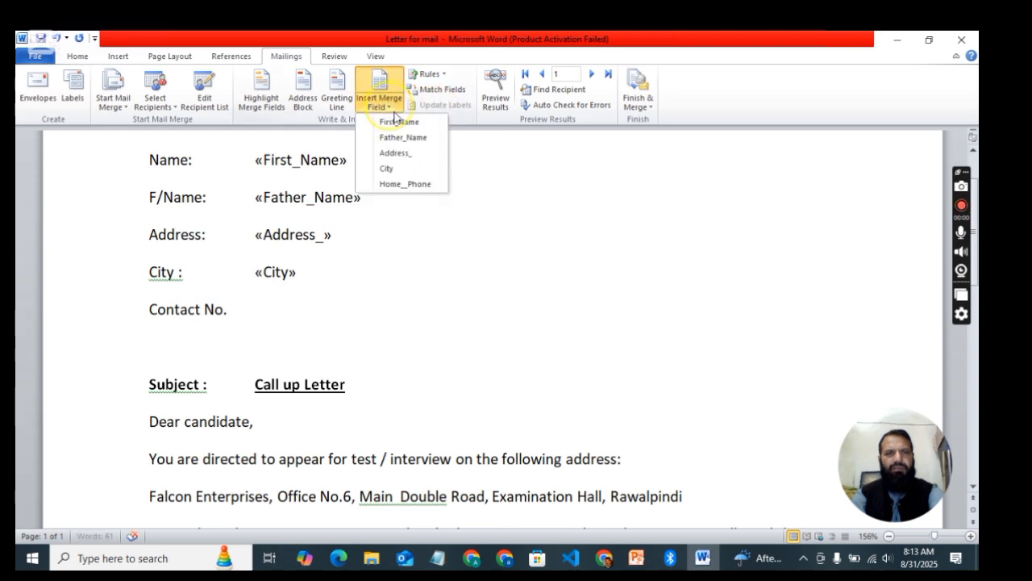
left_click(422, 186)
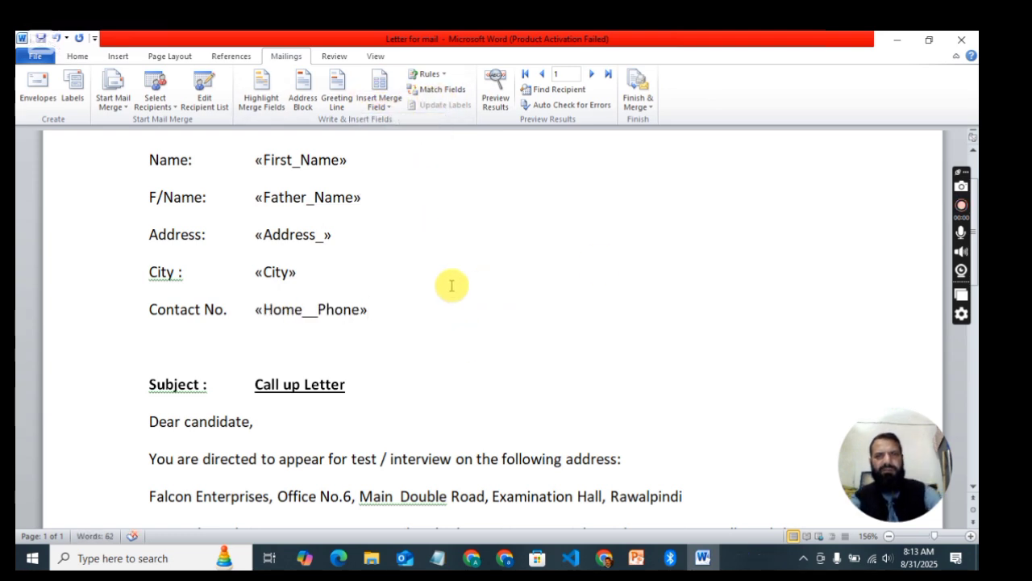
Step: Merge all records into a new document using Finish & Merge > Edit Individual Documents
left_click(648, 104)
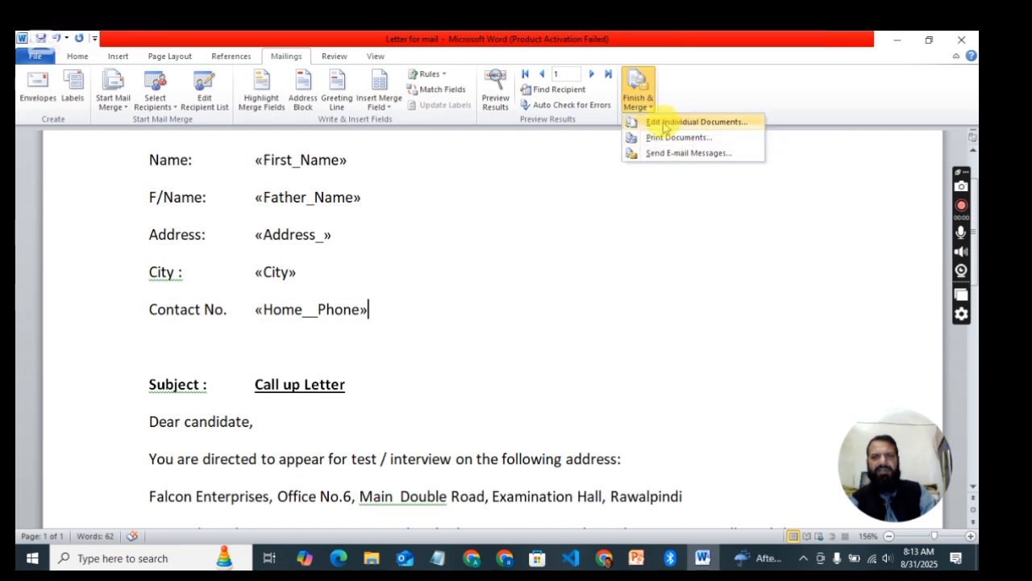
left_click(664, 123)
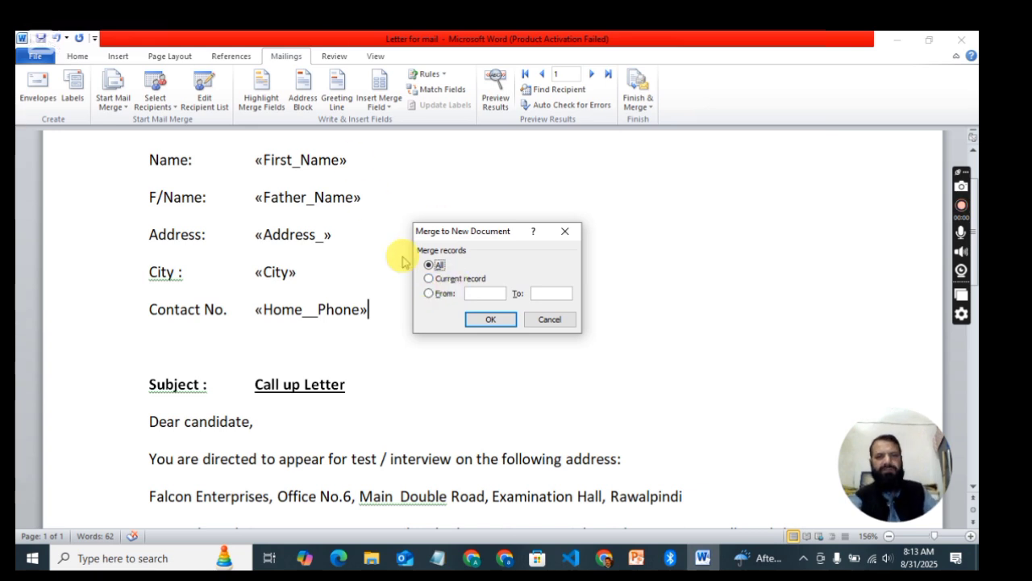
left_click(429, 293)
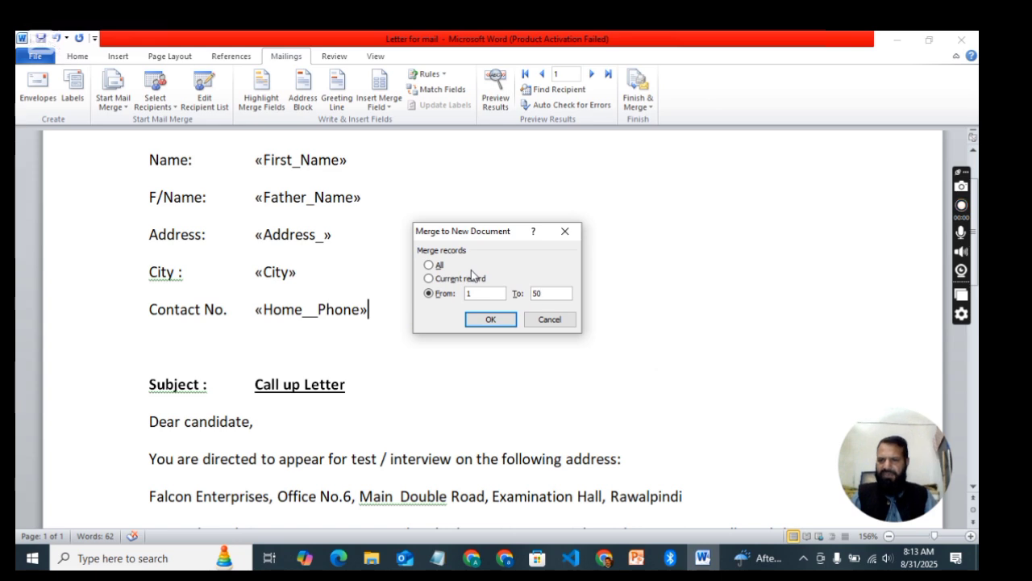
left_click(430, 264)
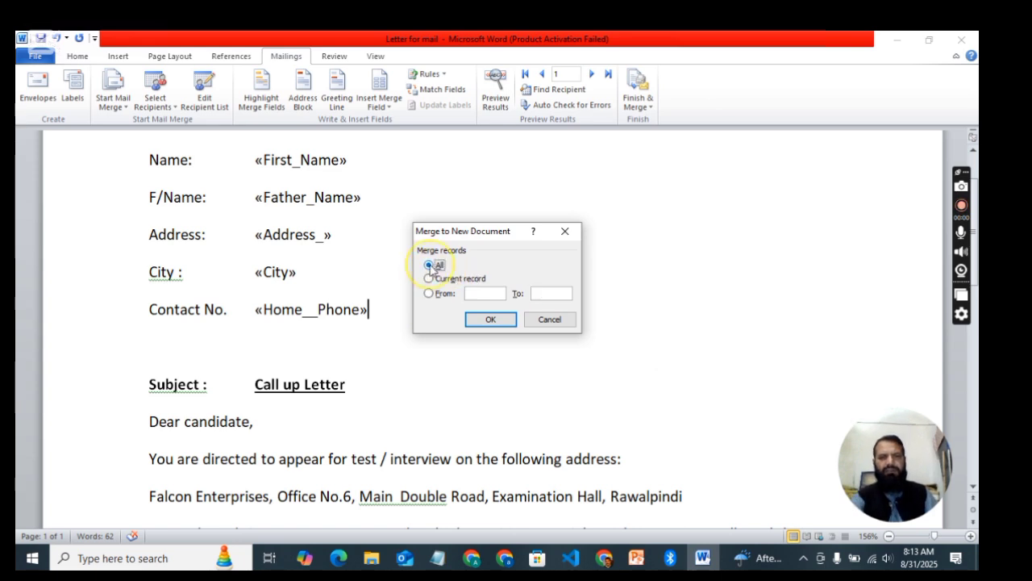
left_click(489, 323)
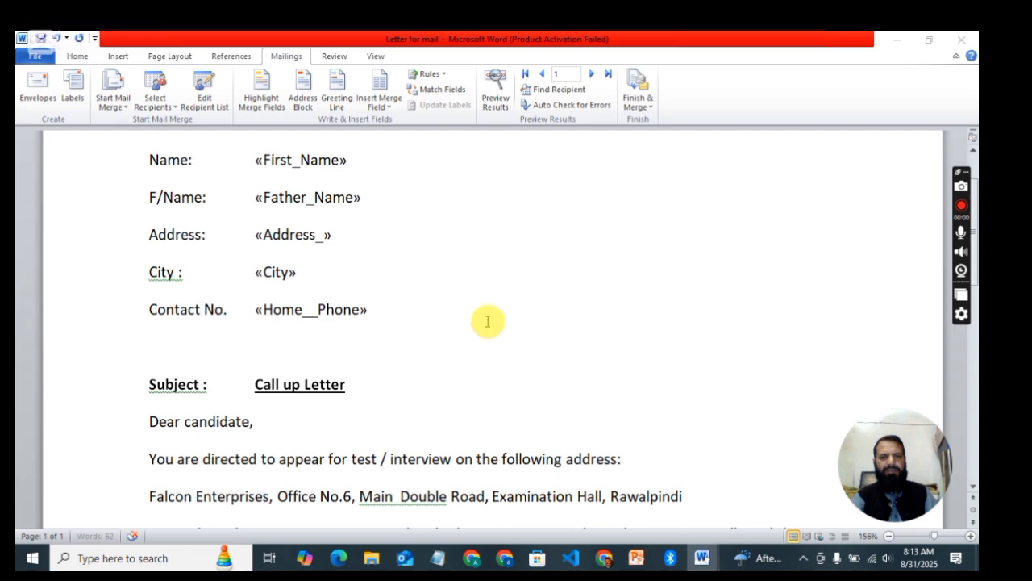
scroll(334, 315, "down", 1)
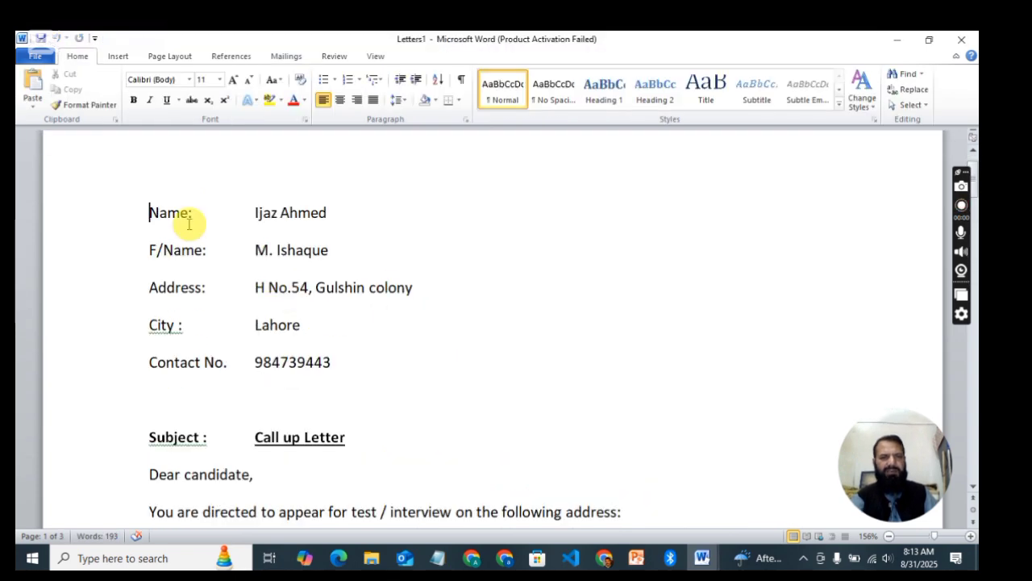
scroll(396, 316, "down", 6)
scroll(403, 327, "down", 12)
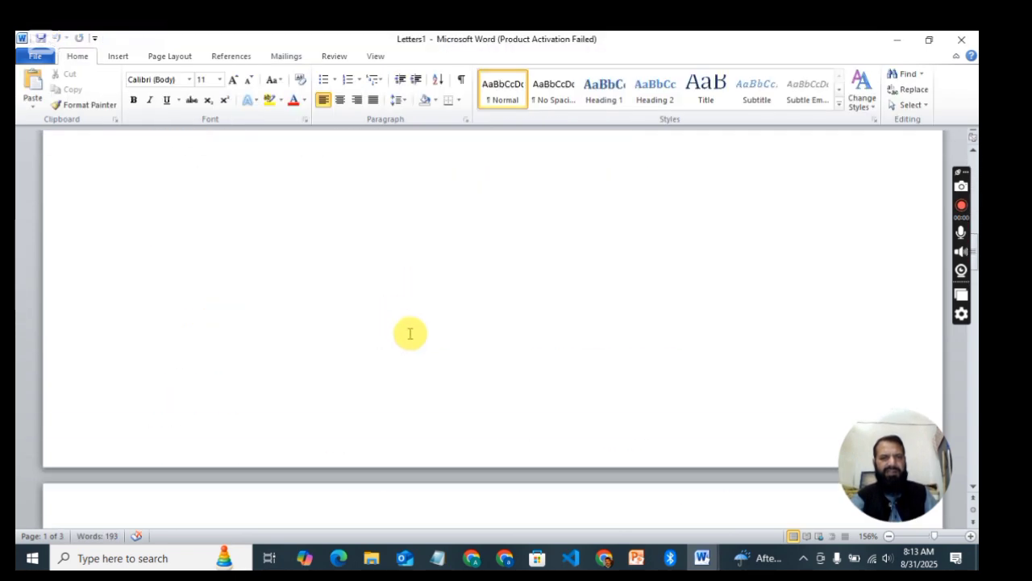
scroll(410, 333, "down", 10)
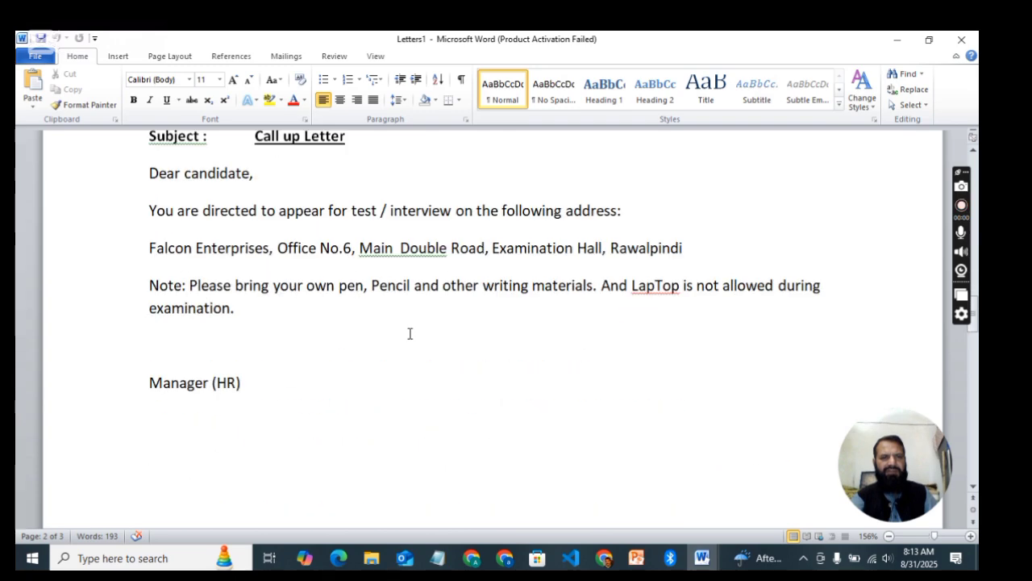
scroll(409, 334, "down", 6)
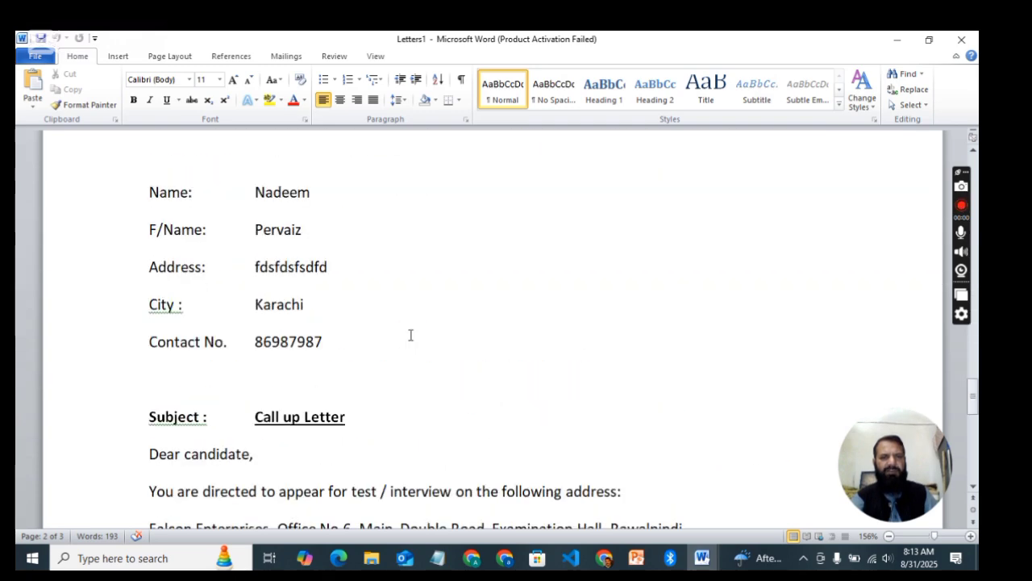
scroll(410, 334, "up", 2)
left_click(409, 329)
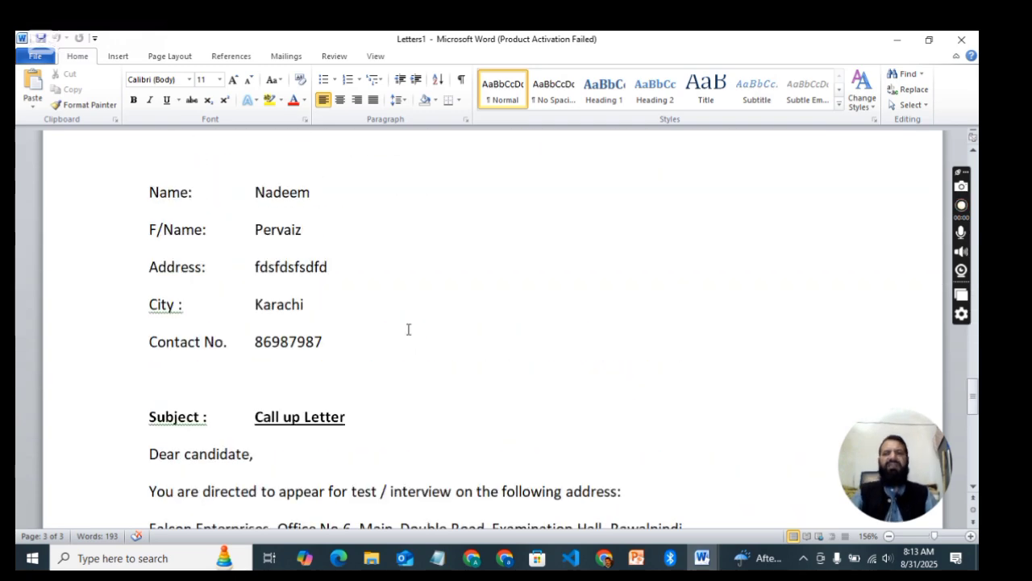